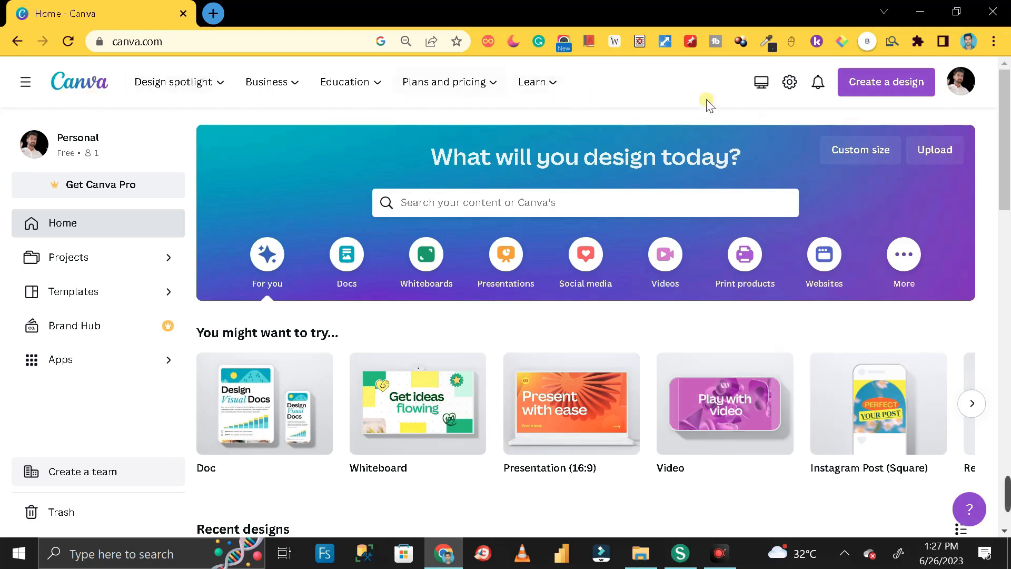
- Open, close and reopen the account menu in the top-right corner
click(966, 89)
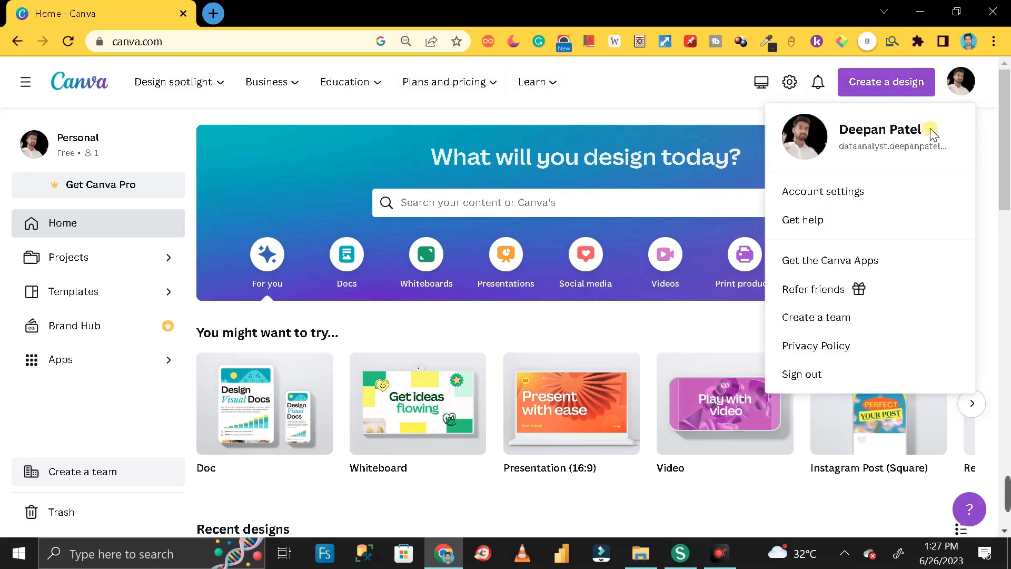
click(968, 87)
click(971, 94)
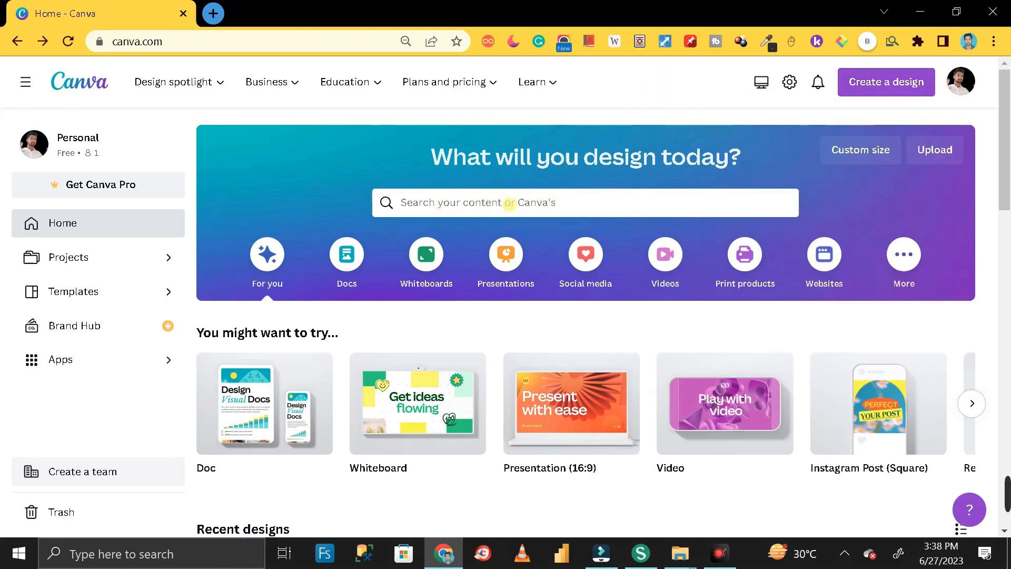
- Search templates using the recent 'professional cv' query
click(560, 203)
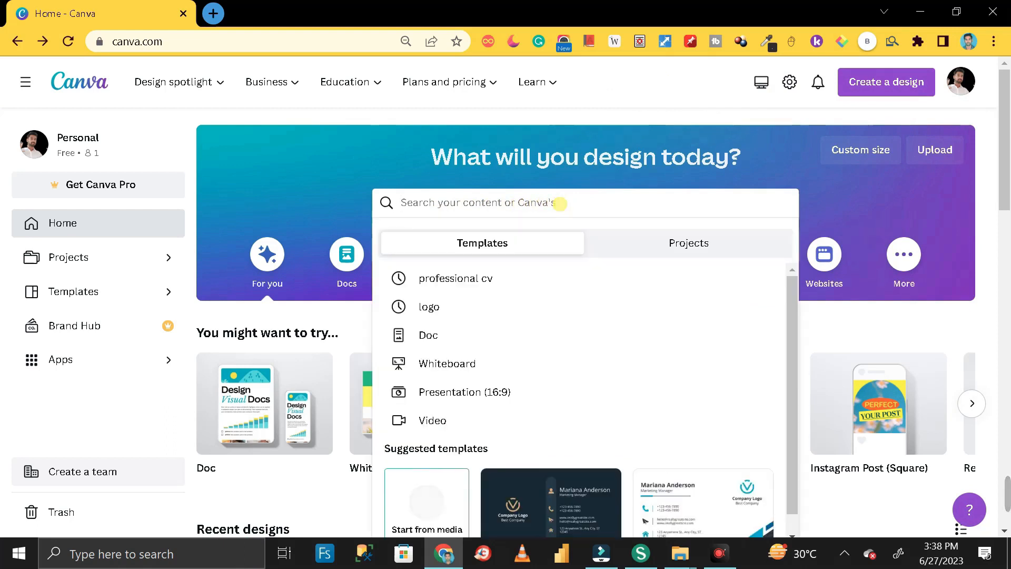
key(Down)
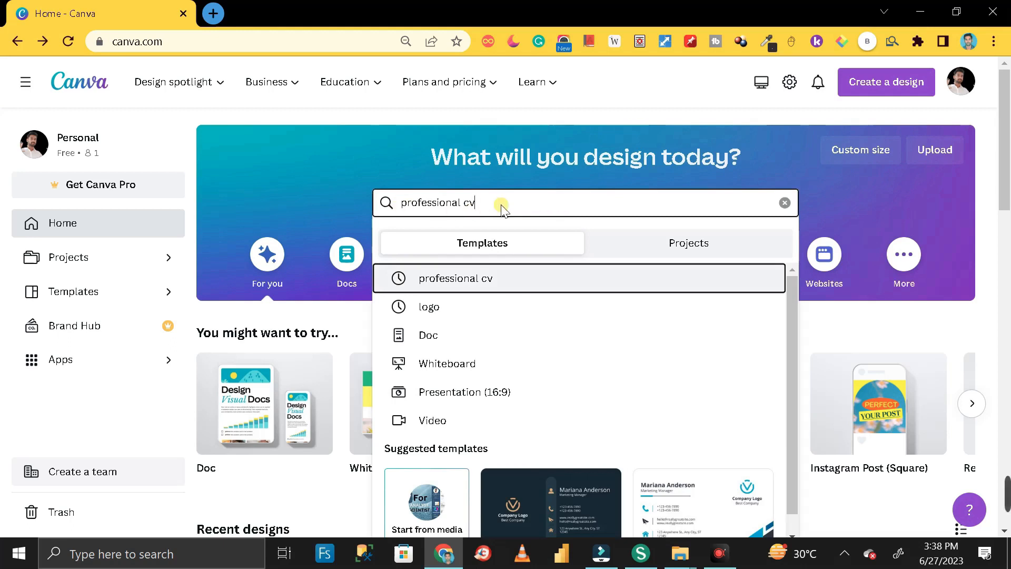
key(Return)
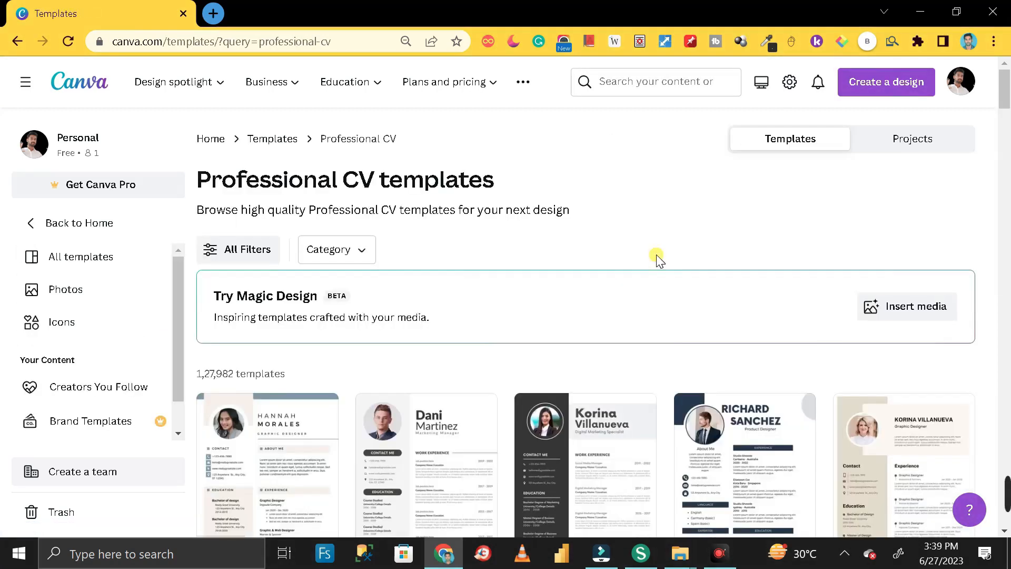
scroll(662, 249, down, 5)
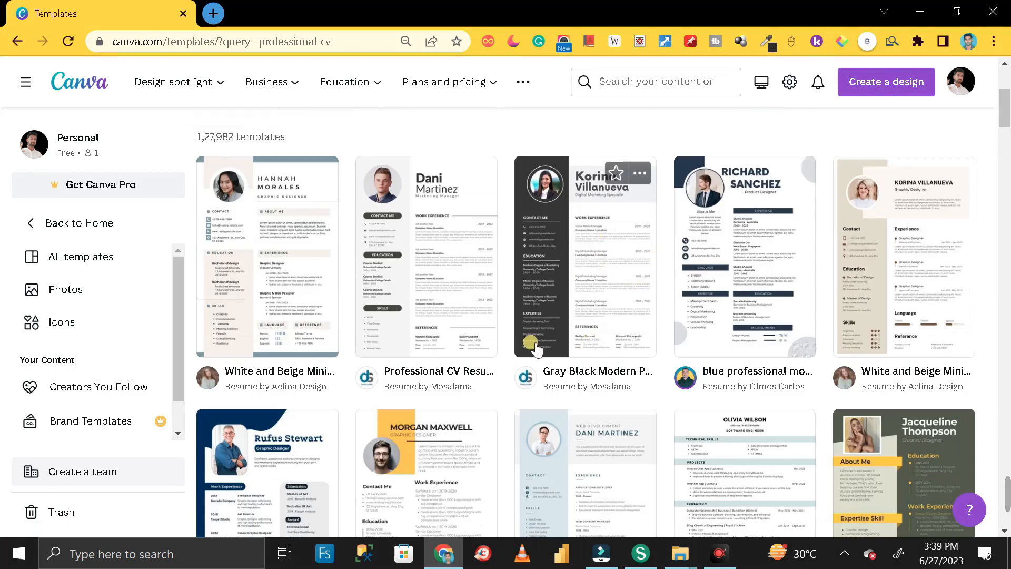
scroll(613, 321, down, 3)
scroll(616, 324, down, 7)
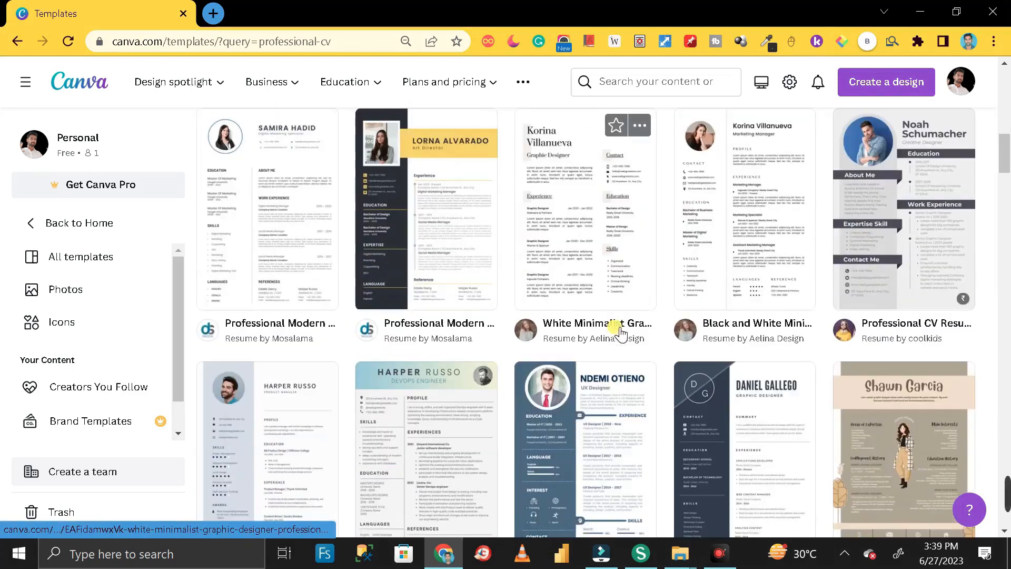
scroll(619, 333, down, 12)
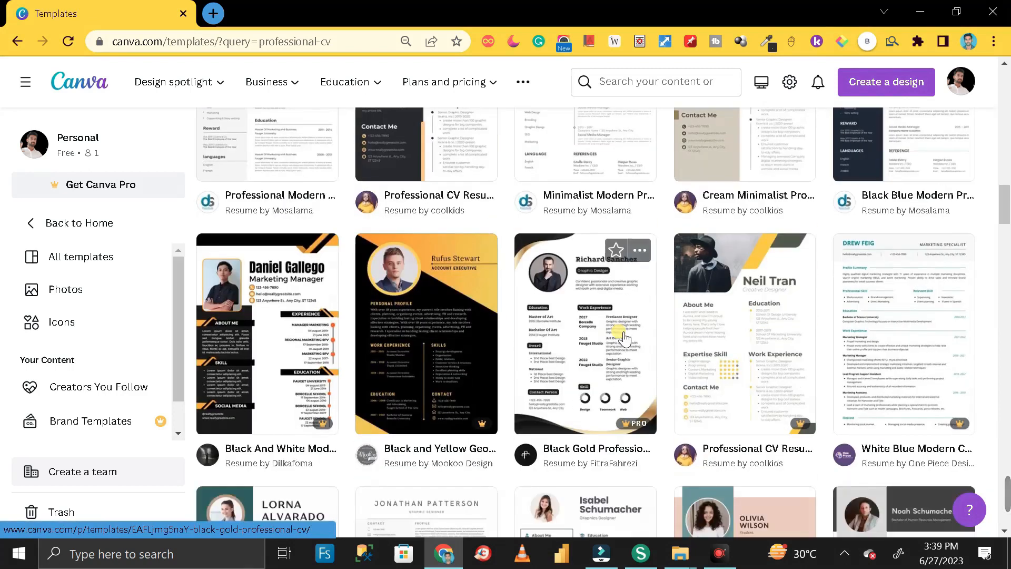
scroll(622, 337, up, 10)
scroll(619, 340, down, 18)
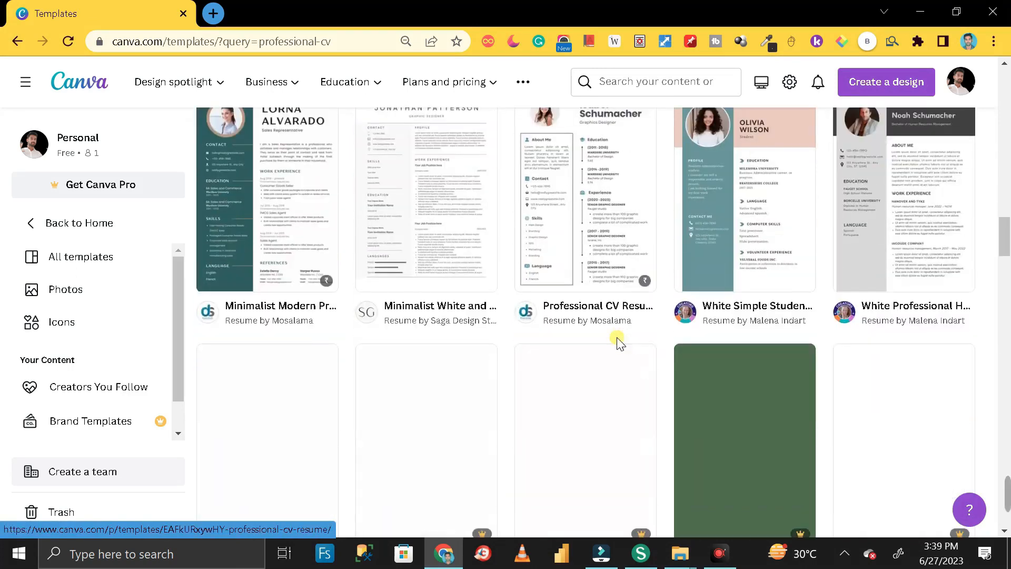
scroll(617, 337, up, 20)
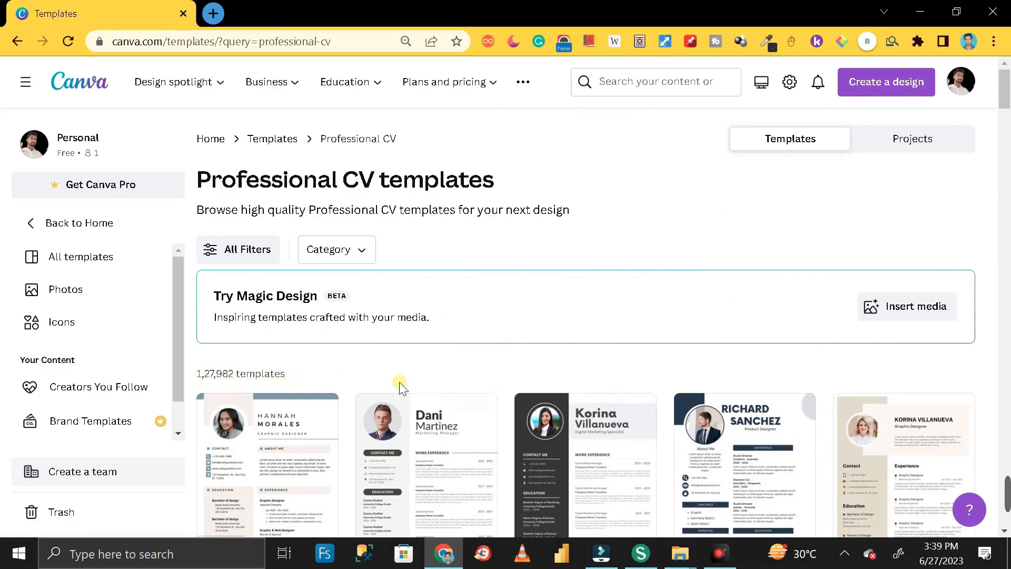
scroll(527, 358, down, 9)
scroll(615, 364, down, 5)
scroll(617, 373, down, 8)
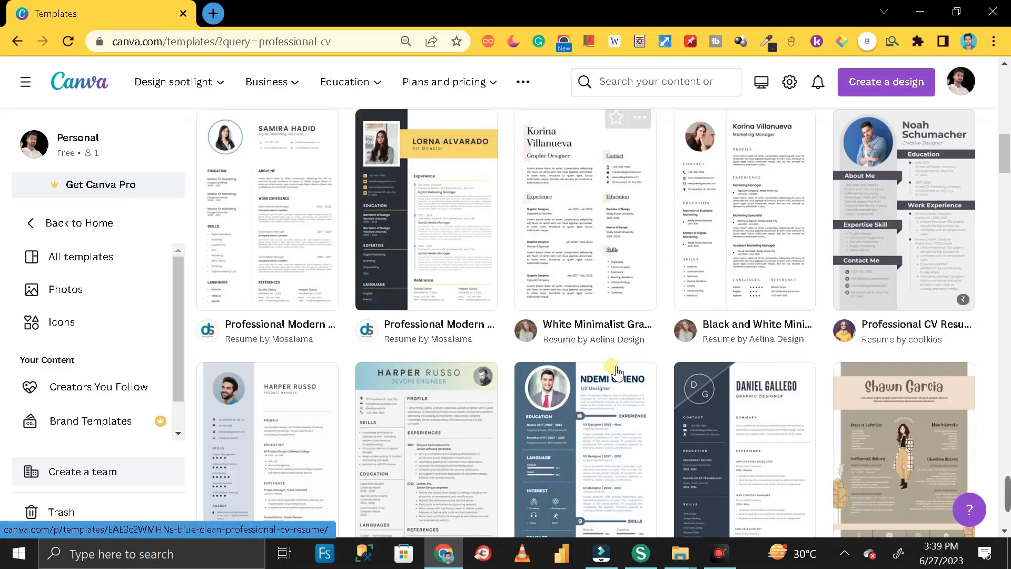
scroll(617, 373, down, 4)
scroll(617, 373, down, 6)
scroll(617, 375, down, 4)
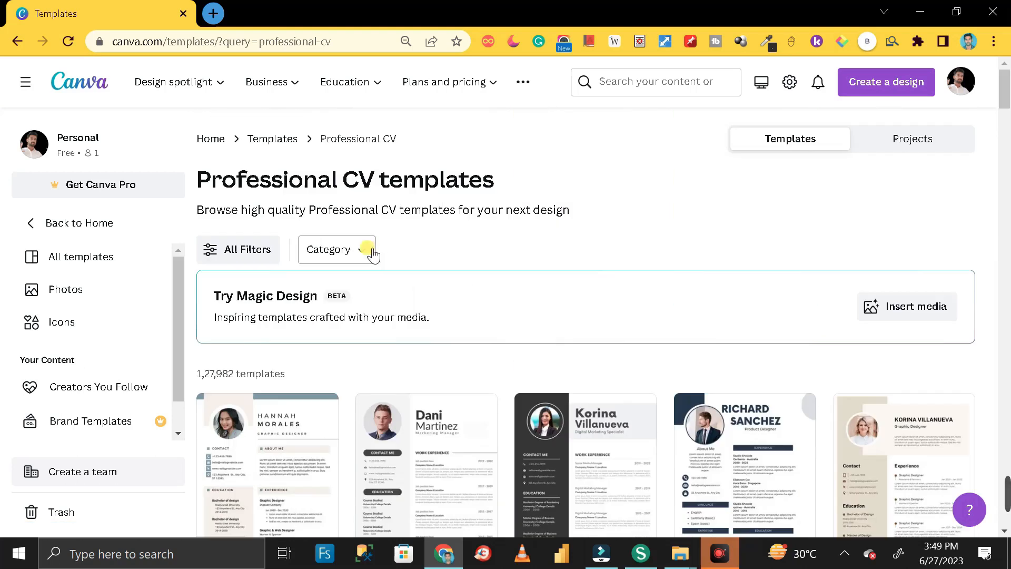
click(368, 252)
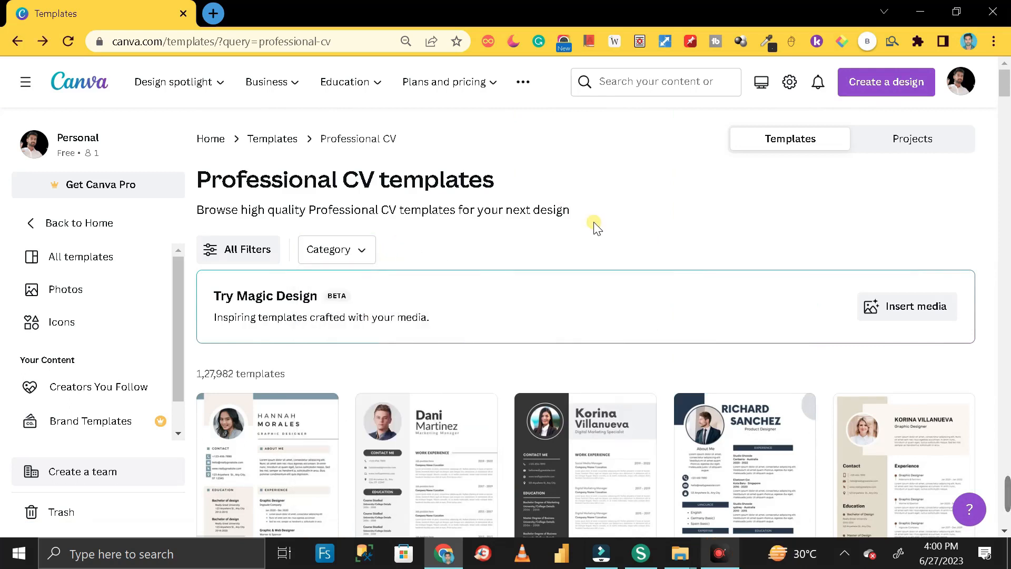
scroll(594, 227, down, 9)
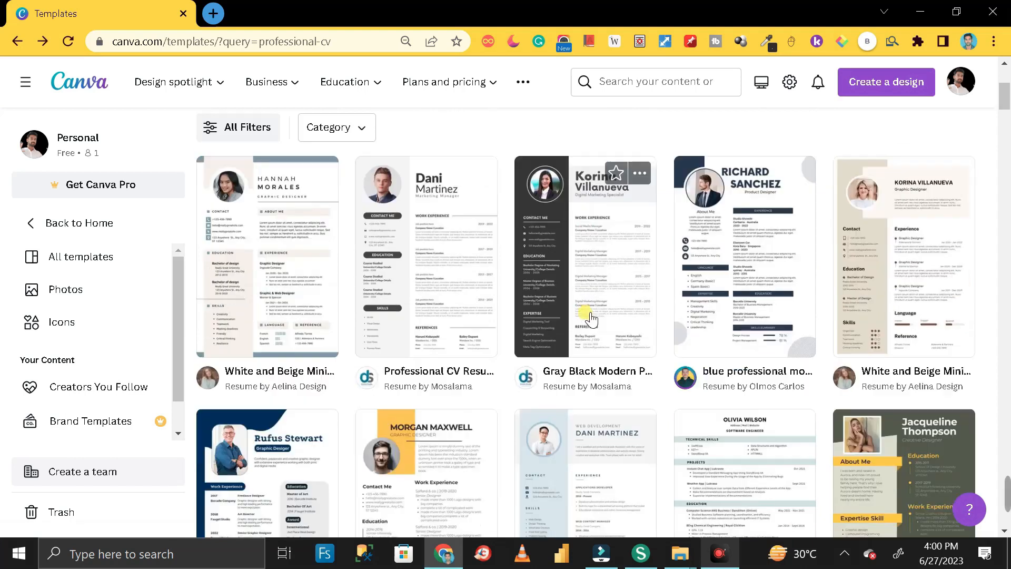
scroll(600, 405, down, 2)
scroll(598, 403, up, 8)
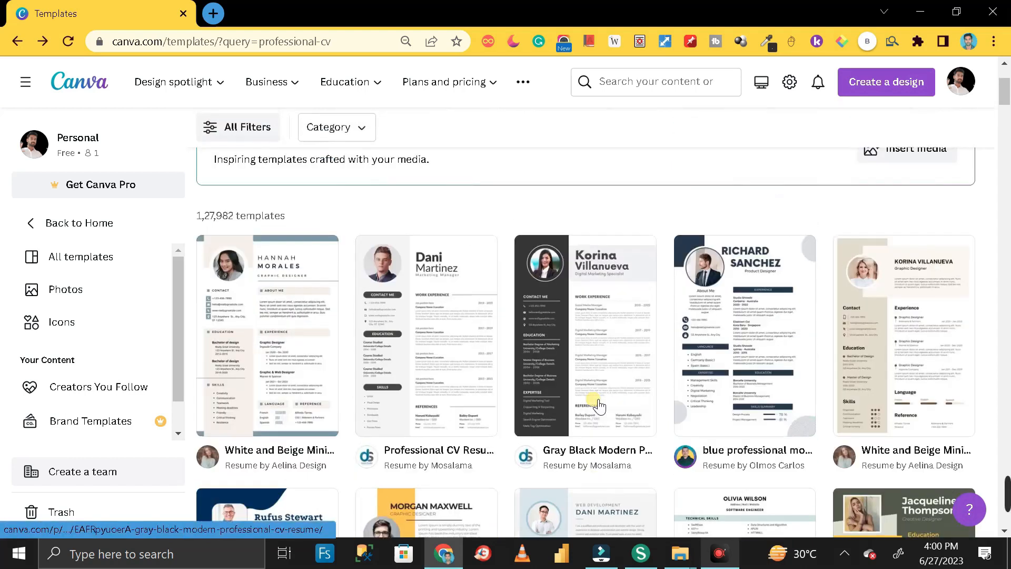
scroll(601, 400, down, 6)
mouse_move(632, 363)
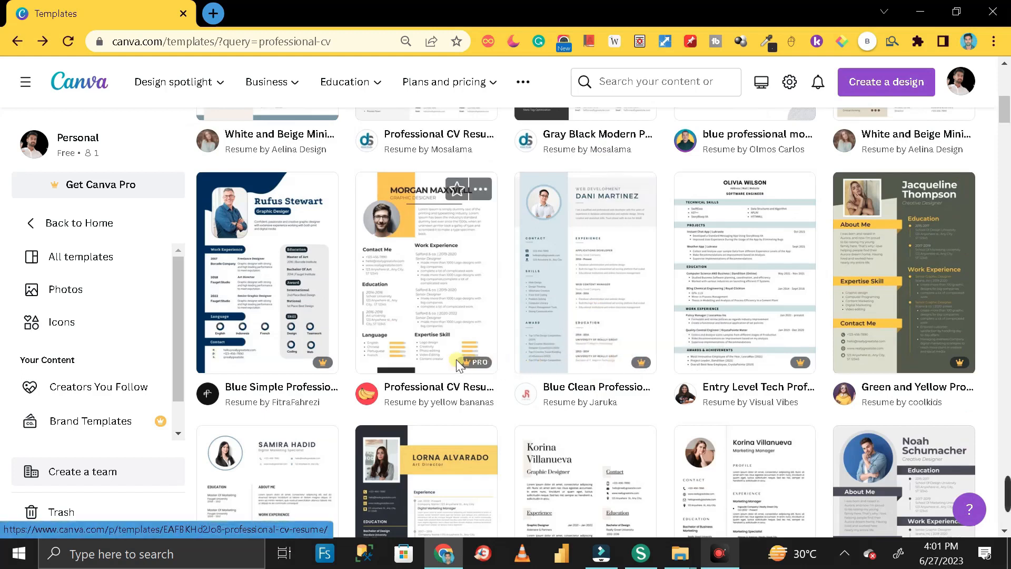
mouse_move(325, 359)
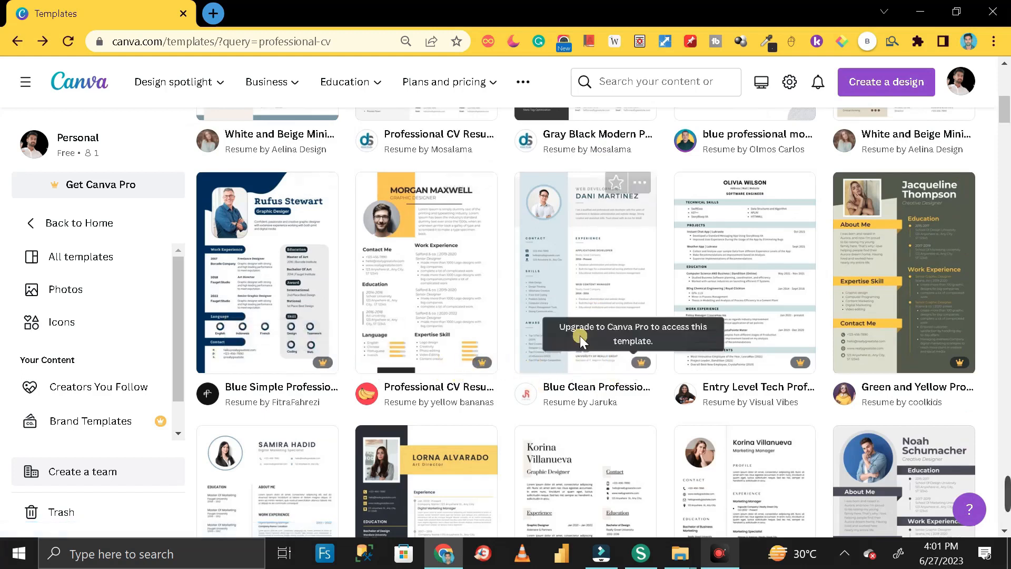
scroll(586, 298, up, 3)
scroll(586, 298, up, 2)
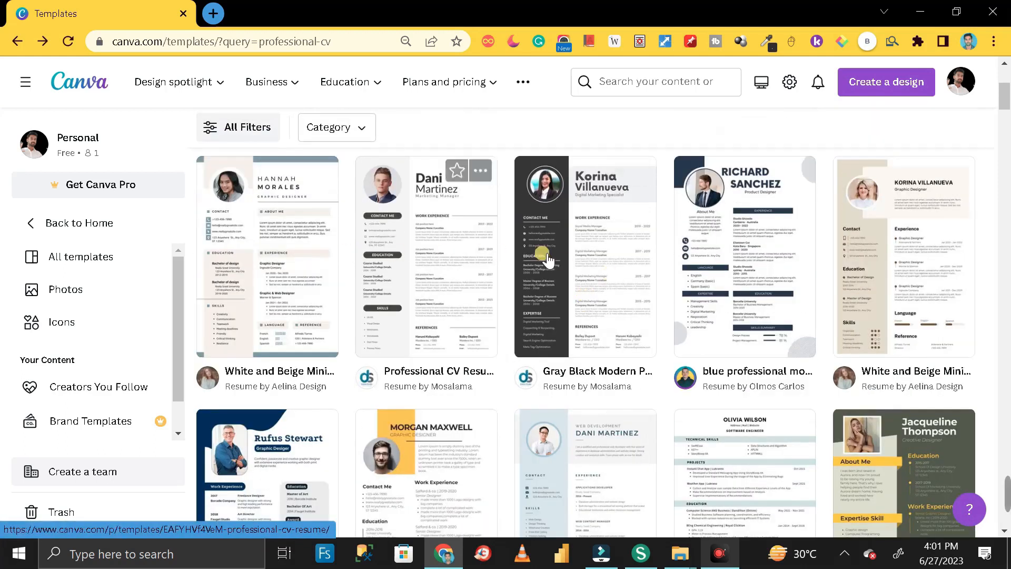
scroll(736, 284, down, 20)
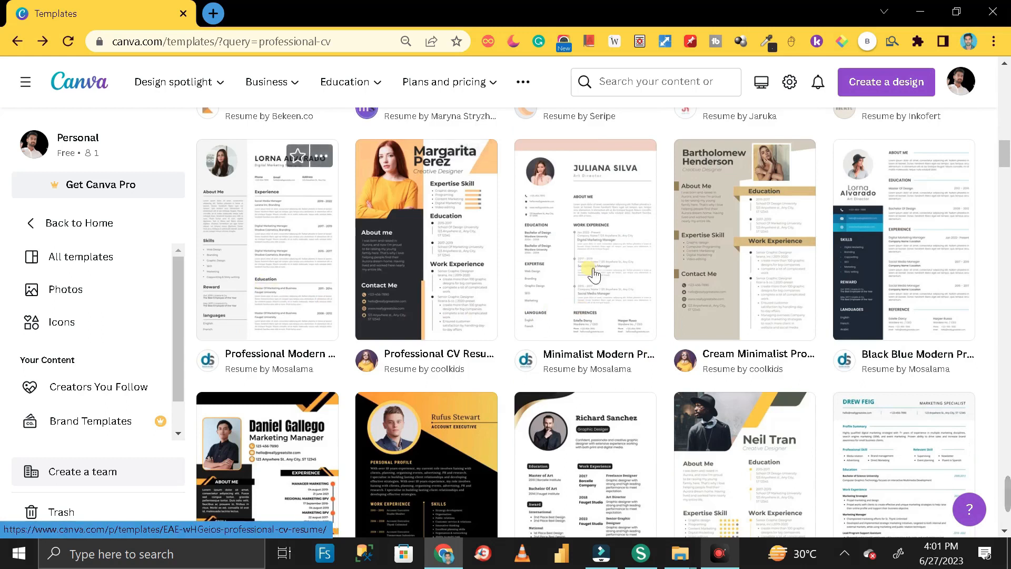
scroll(645, 295, up, 5)
scroll(646, 294, up, 8)
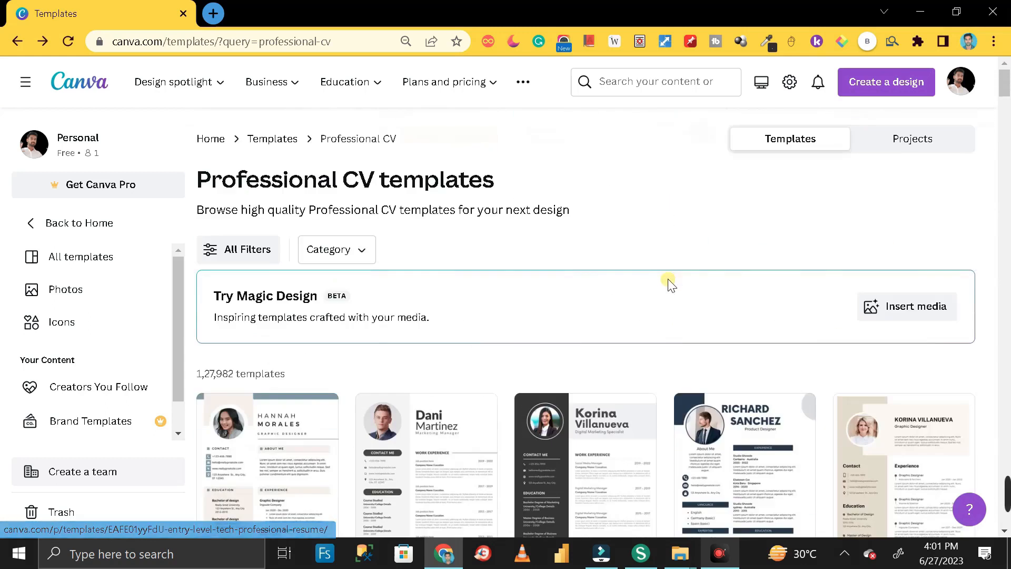
scroll(658, 295, down, 3)
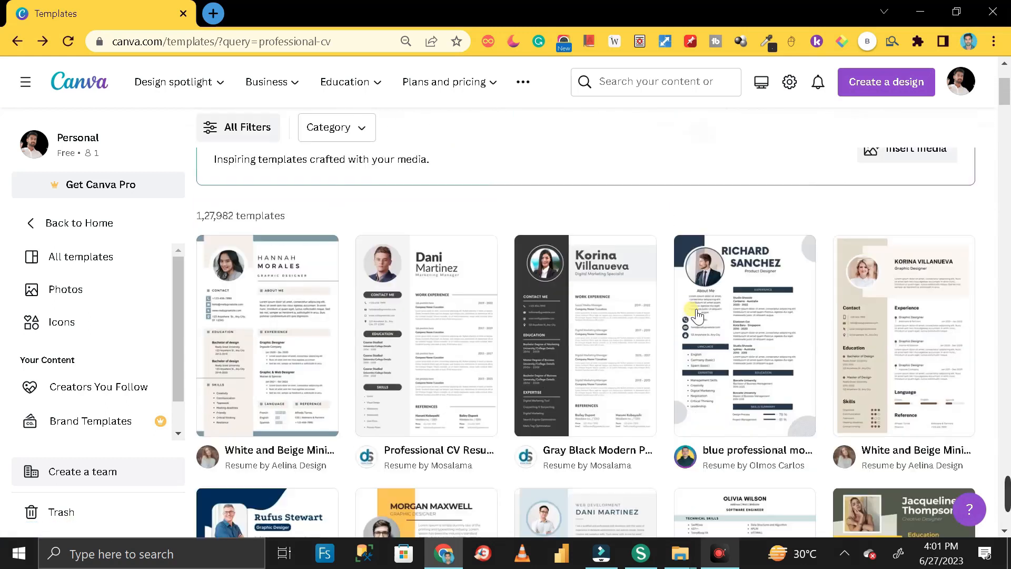
- Customise the Gray Black Modern Professional CV Resume template and review the resulting one-page design
click(600, 329)
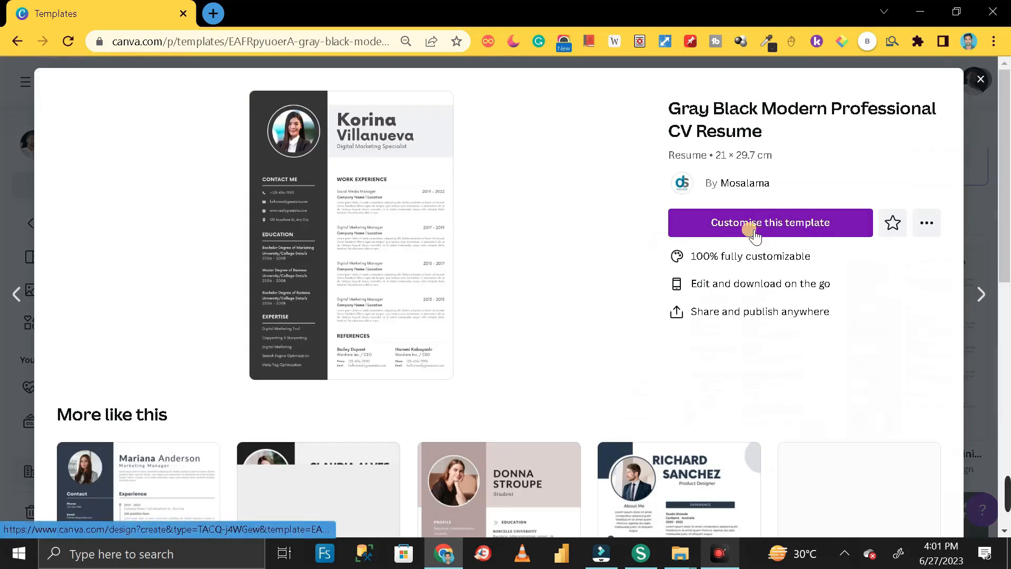
click(790, 226)
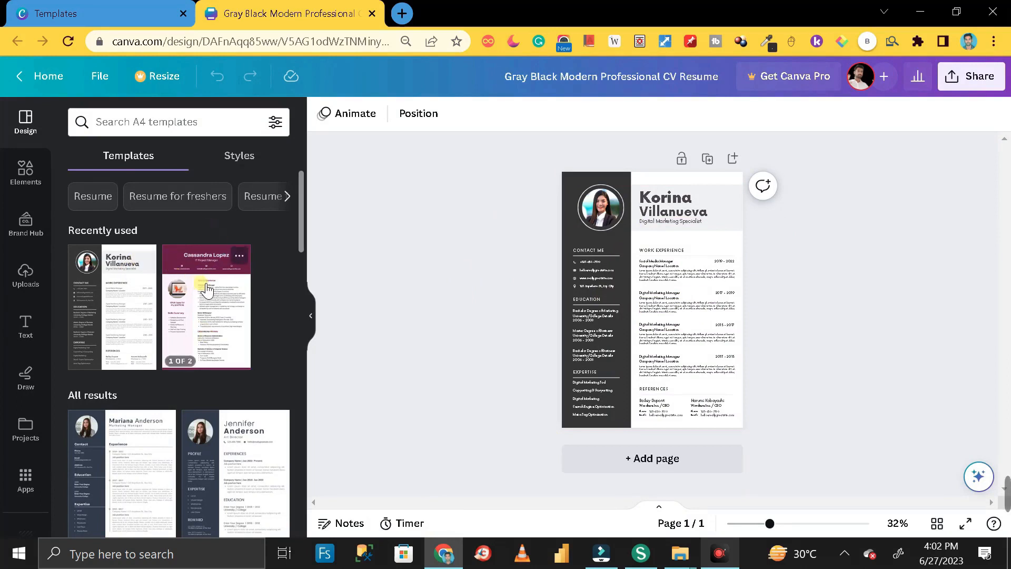
scroll(205, 291, down, 10)
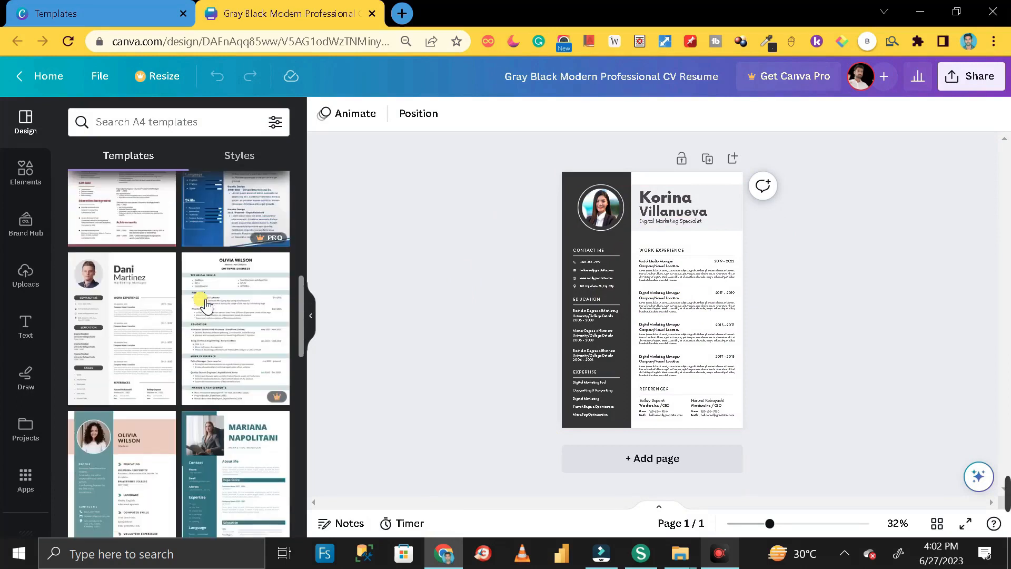
scroll(206, 305, down, 5)
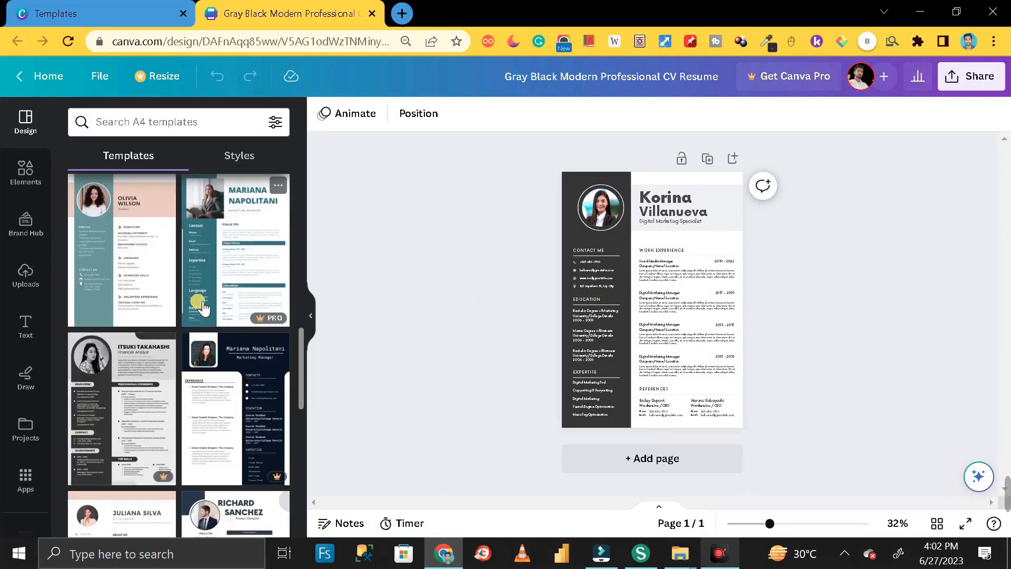
scroll(204, 308, down, 8)
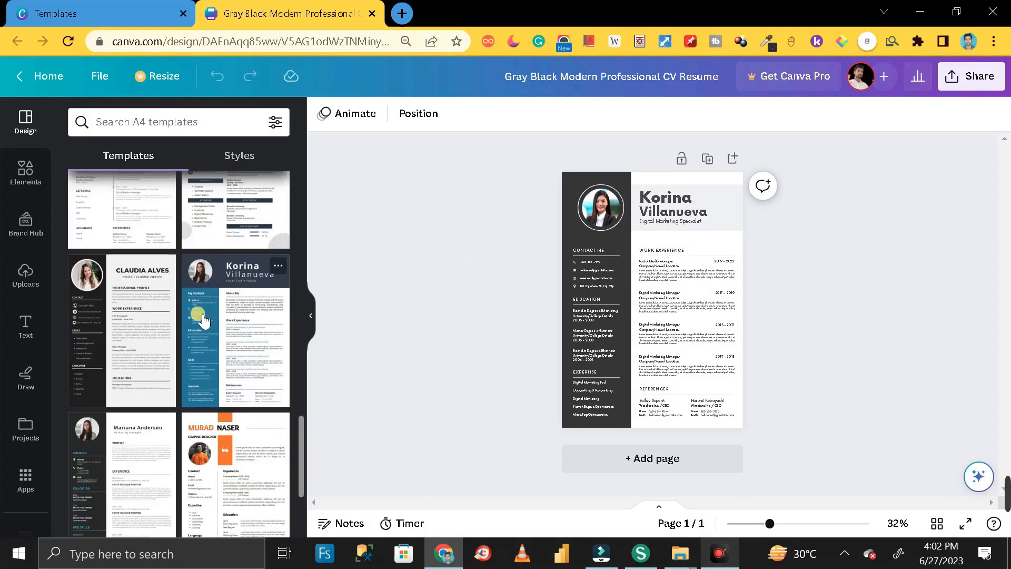
scroll(224, 337, up, 20)
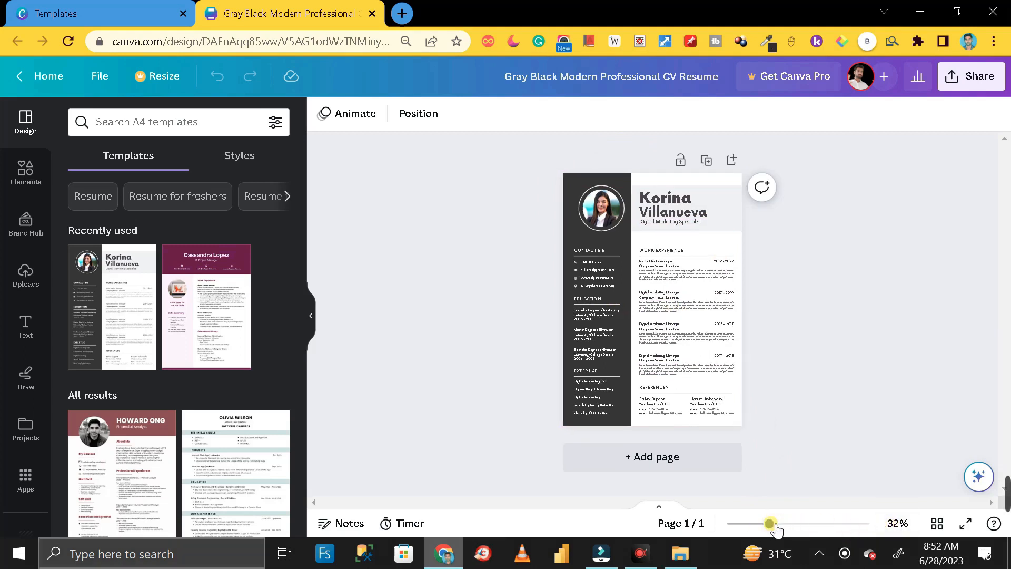
drag(775, 527, 811, 534)
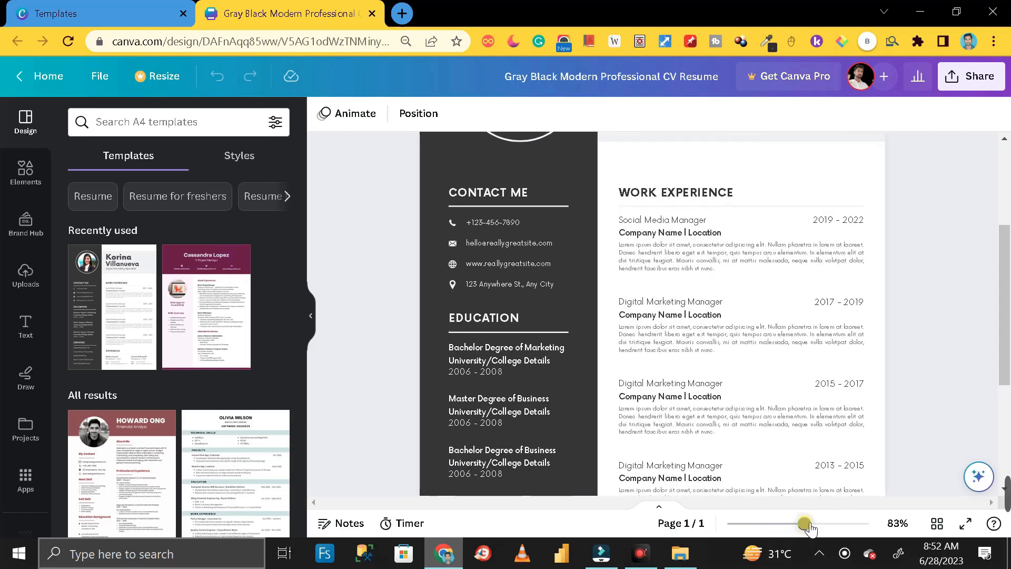
scroll(905, 401, up, 3)
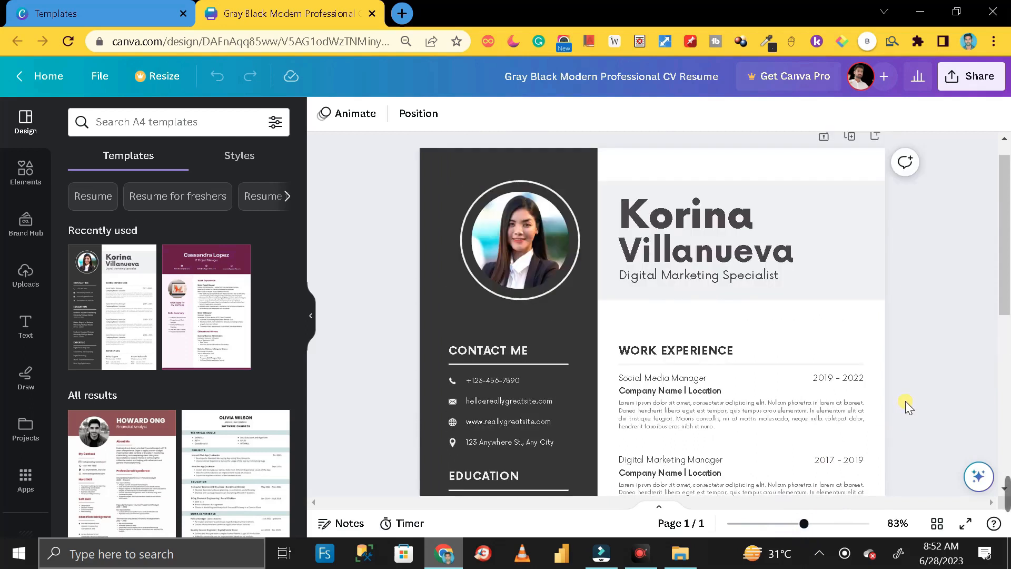
ctrl+scroll(905, 400, up, 2)
scroll(942, 310, down, 5)
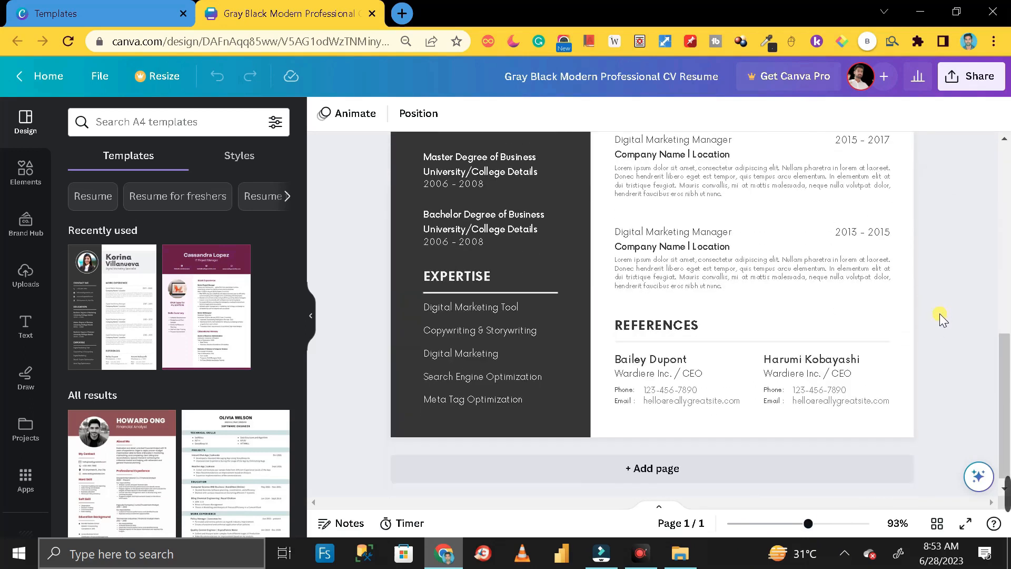
scroll(939, 315, up, 5)
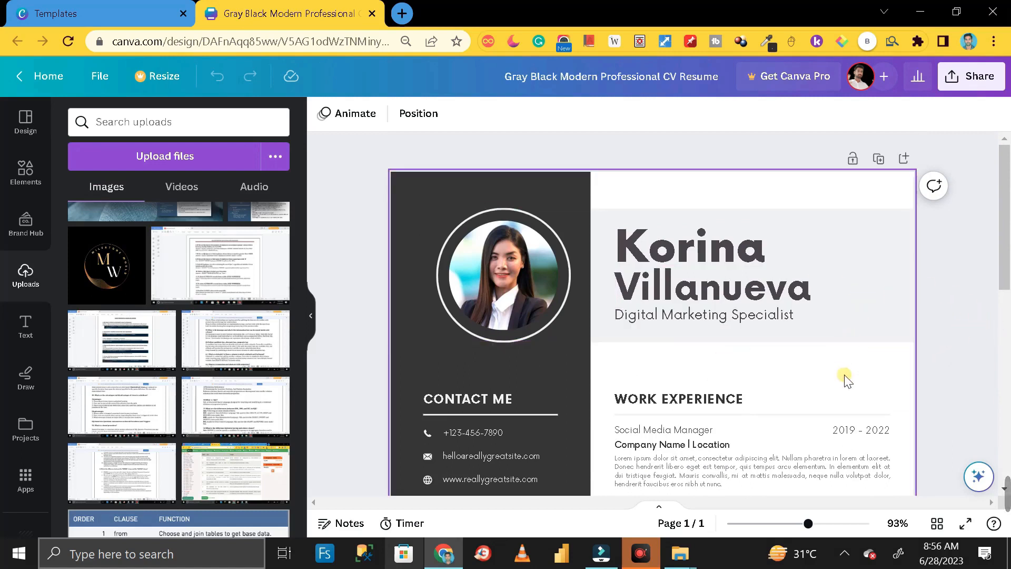
scroll(874, 346, down, 5)
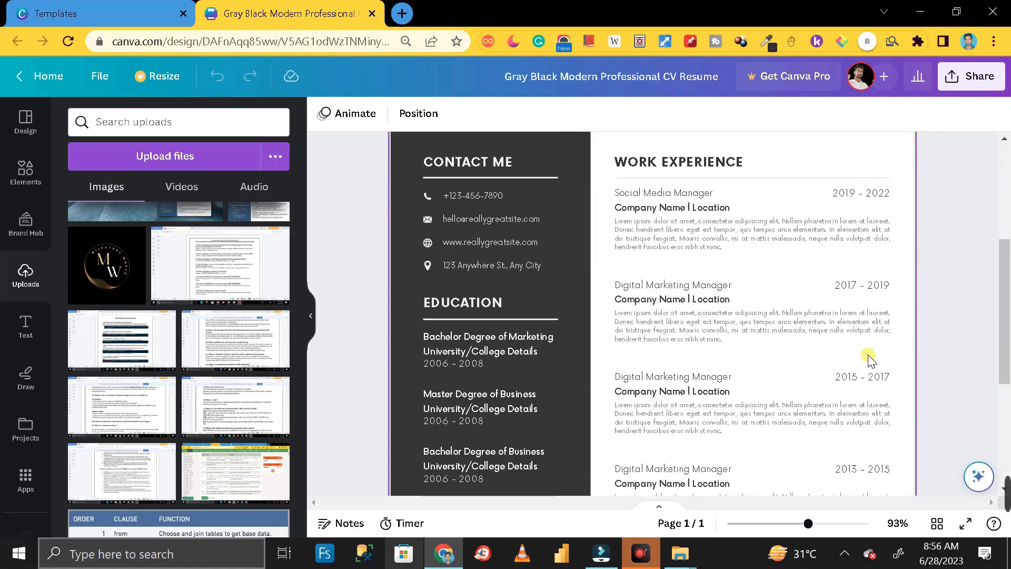
scroll(872, 360, up, 5)
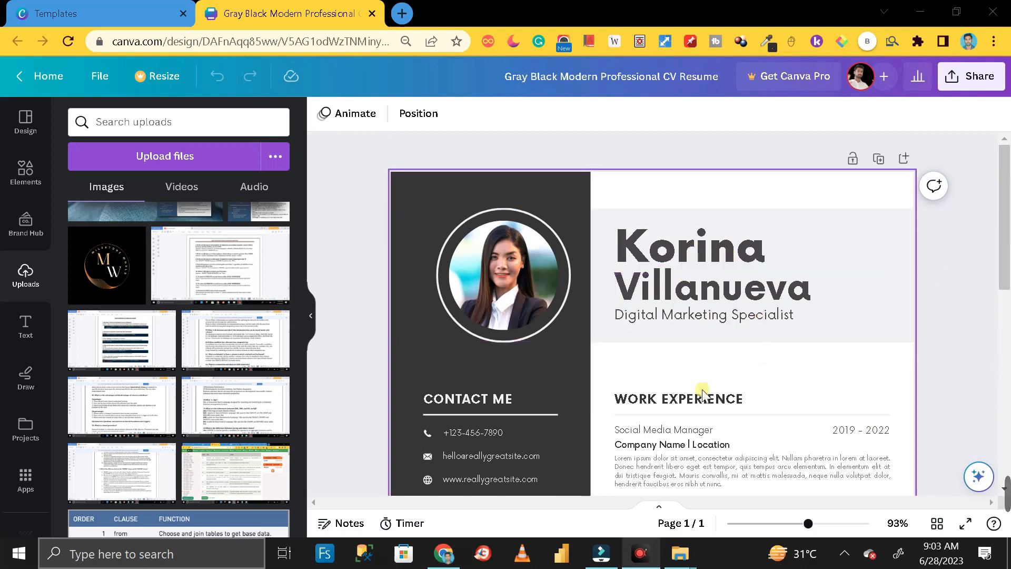
scroll(700, 411, down, 3)
- Move the first name, surname, job title and work experience text blocks off the page
scroll(704, 410, up, 2)
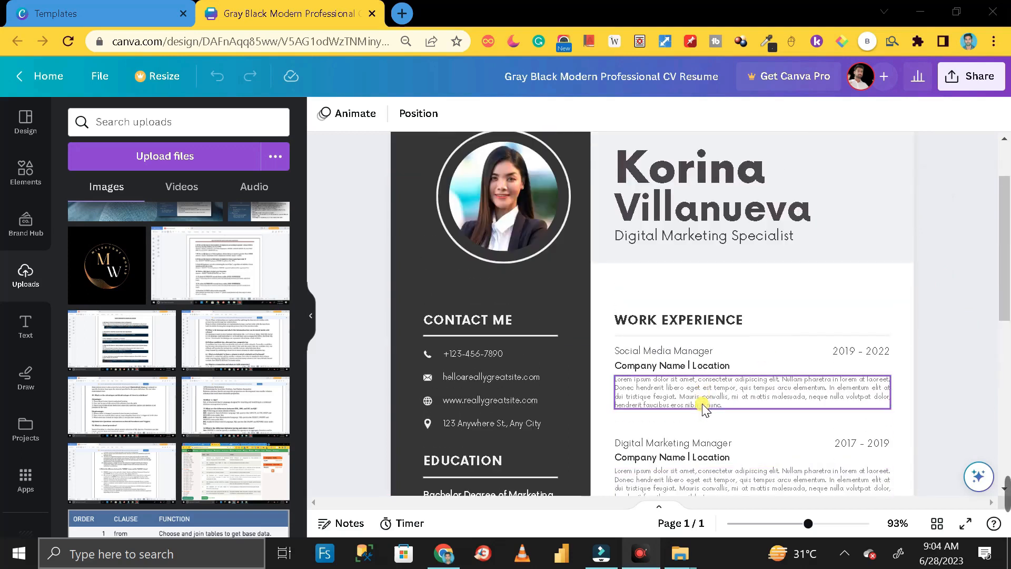
scroll(703, 409, up, 2)
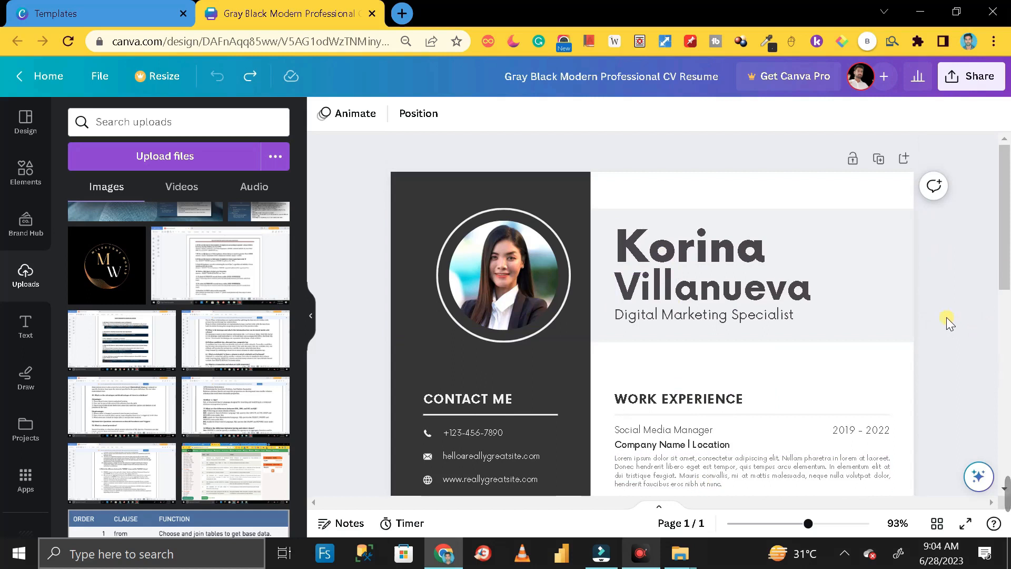
scroll(737, 347, down, 3)
scroll(735, 356, up, 3)
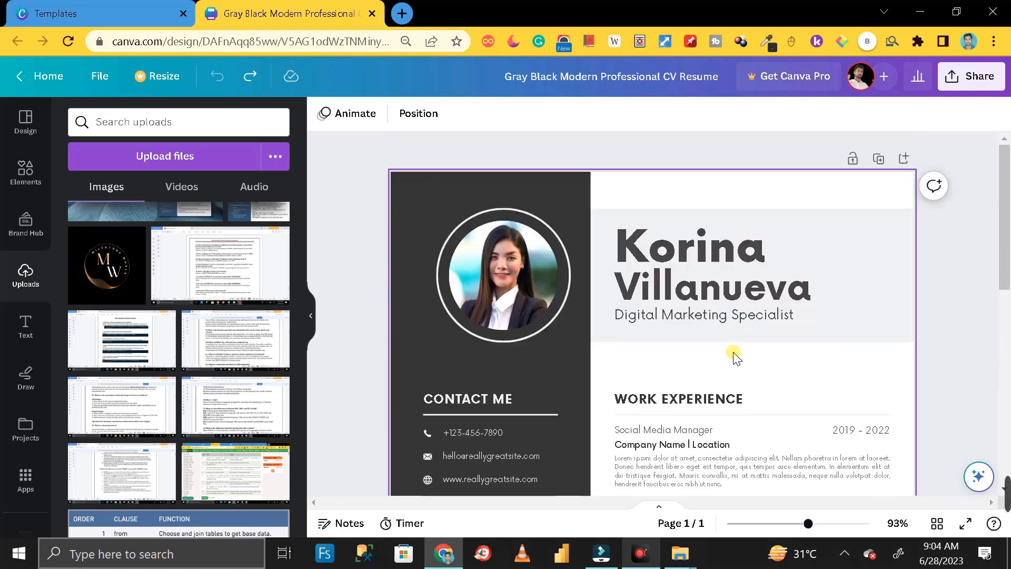
drag(668, 259, 922, 275)
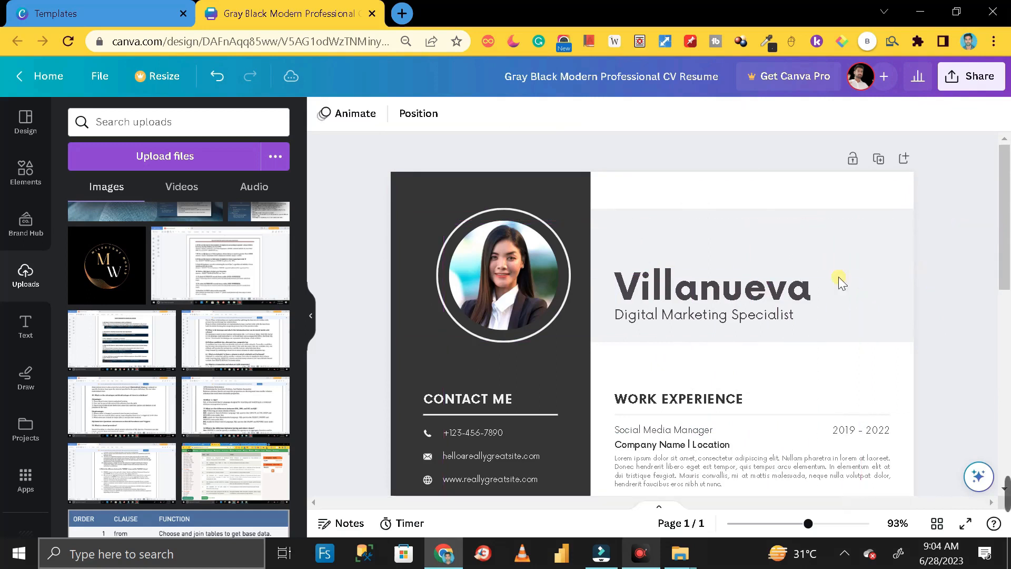
drag(706, 291, 989, 269)
drag(670, 316, 1009, 319)
scroll(748, 342, down, 2)
drag(700, 319, 995, 314)
drag(666, 321, 779, 565)
drag(702, 311, 1008, 268)
drag(664, 322, 774, 510)
drag(773, 441, 1008, 378)
- Clear the year labels, deleting the 2019 - 2022 label
drag(805, 176, 888, 348)
drag(853, 298, 998, 285)
scroll(799, 363, down, 3)
drag(613, 292, 902, 414)
drag(629, 363, 1000, 321)
scroll(813, 373, up, 8)
click(855, 420)
key(Delete)
scroll(753, 397, down, 3)
- Delete the CONTACT ME heading and the remaining contact and sidebar text items
click(469, 235)
key(Delete)
drag(428, 264, 684, 310)
drag(410, 188, 579, 546)
drag(457, 422, 215, 423)
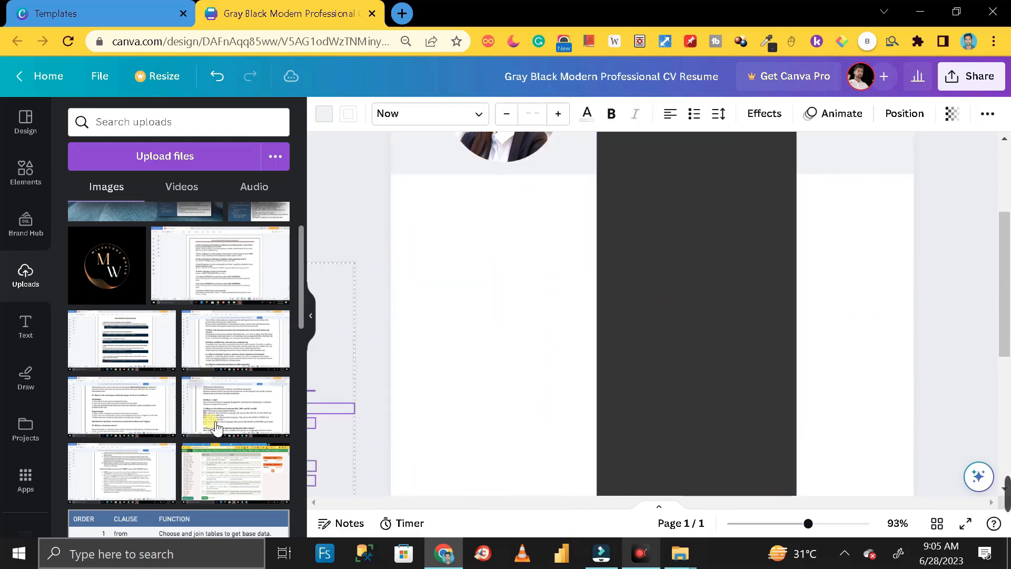
drag(716, 374, 508, 374)
scroll(526, 376, up, 3)
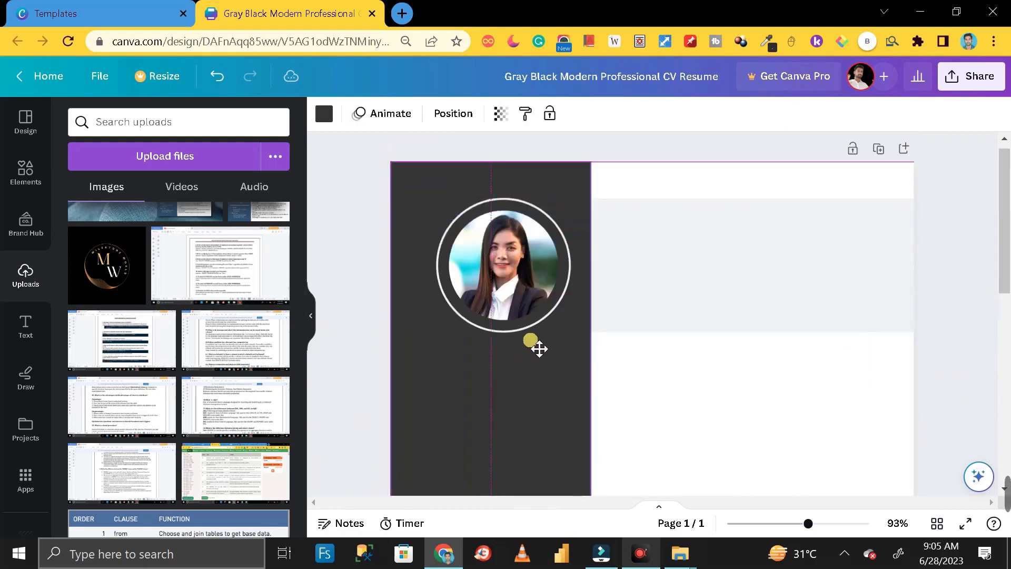
click(370, 343)
scroll(370, 343, down, 6)
drag(424, 413, 651, 413)
drag(401, 257, 583, 485)
key(Delete)
- Nudge the circular photo frame slightly to the left
scroll(493, 375, down, 1)
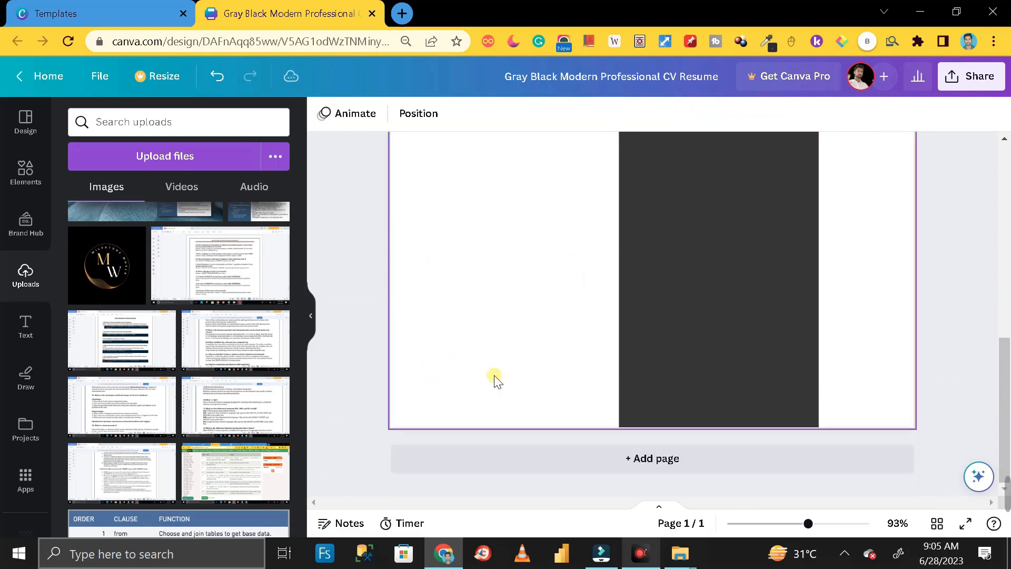
scroll(495, 379, up, 5)
drag(732, 352, 500, 352)
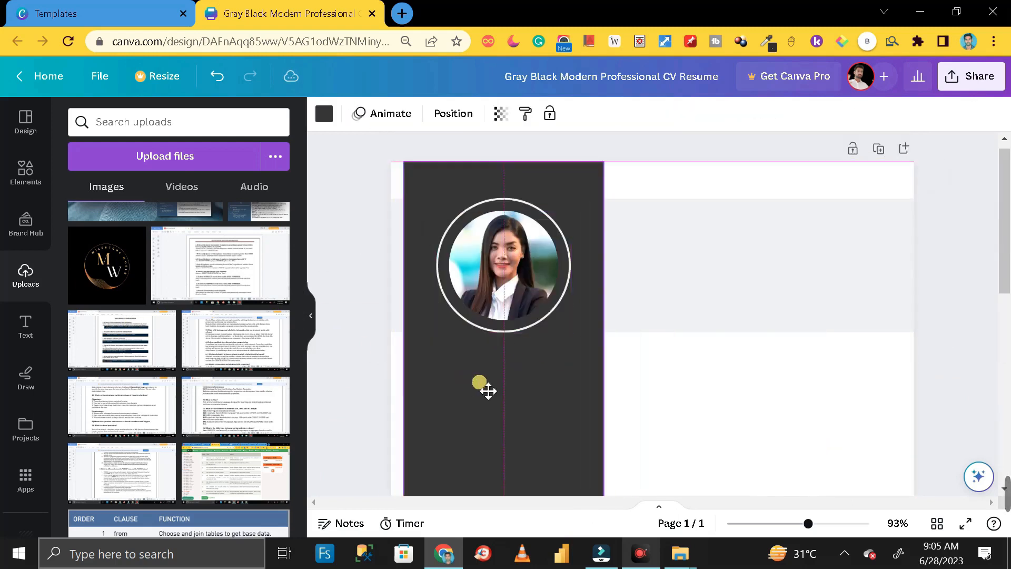
click(490, 284)
drag(488, 330, 476, 337)
click(497, 289)
key(Escape)
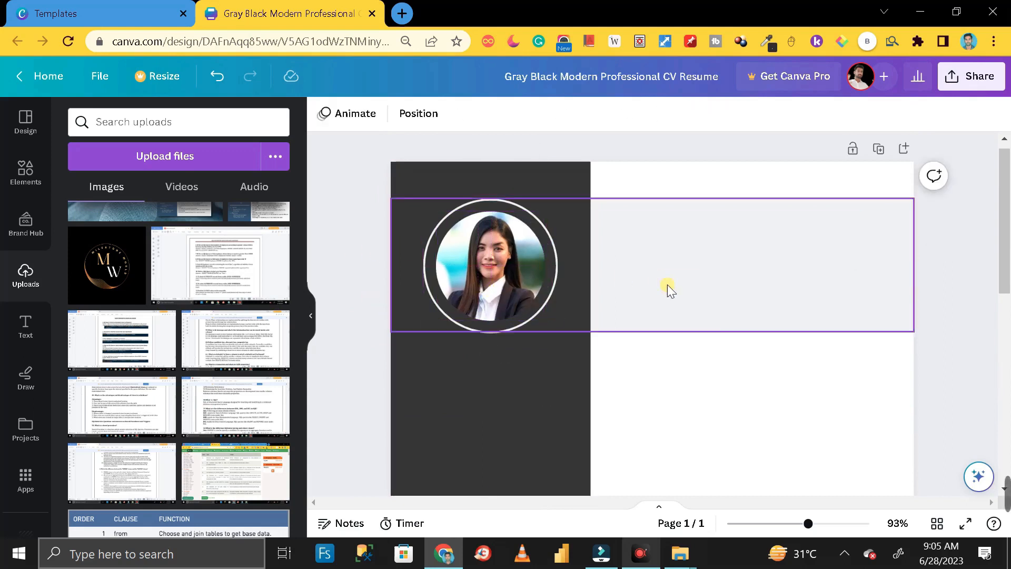
scroll(708, 368, down, 10)
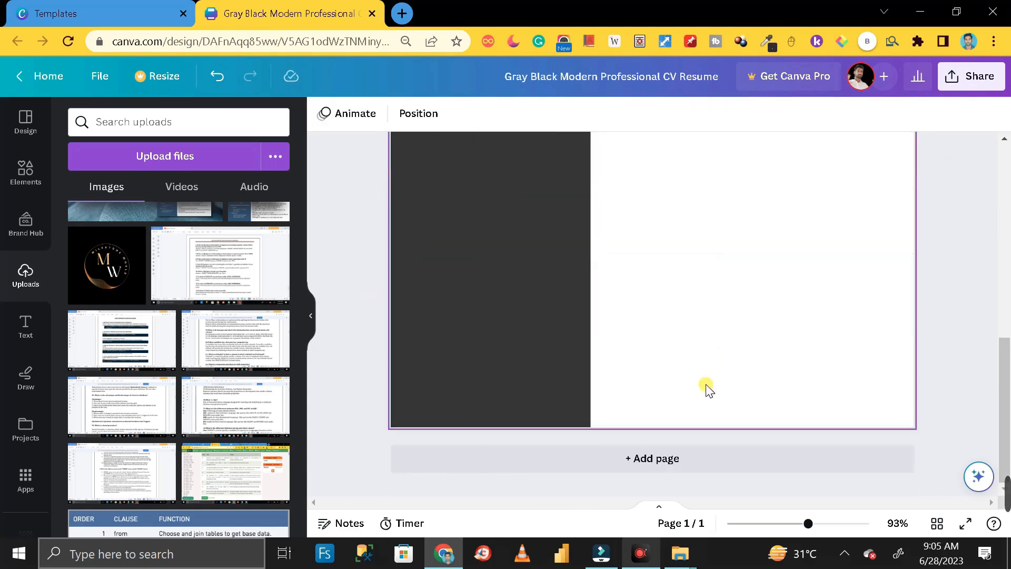
scroll(706, 389, up, 10)
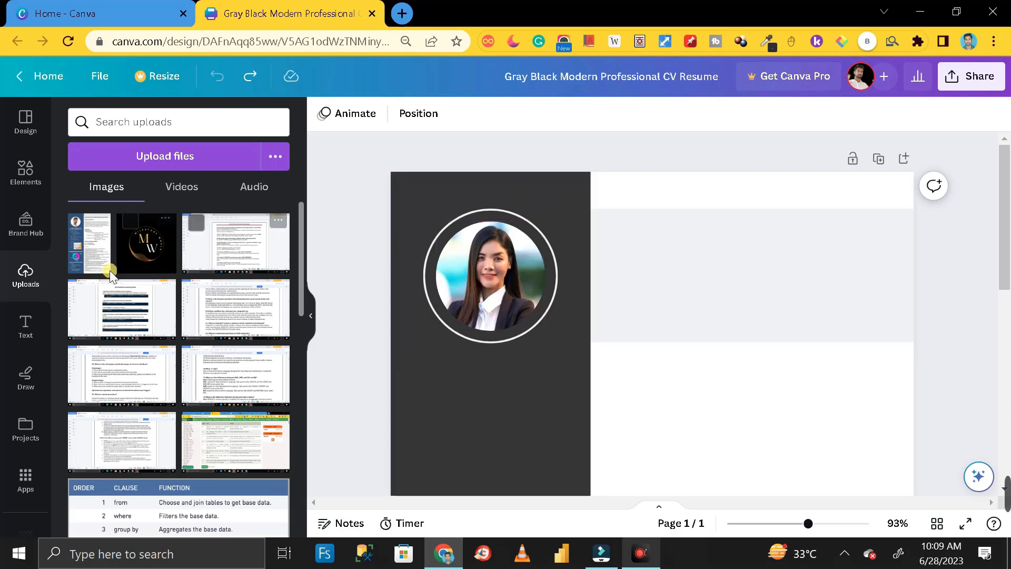
click(161, 159)
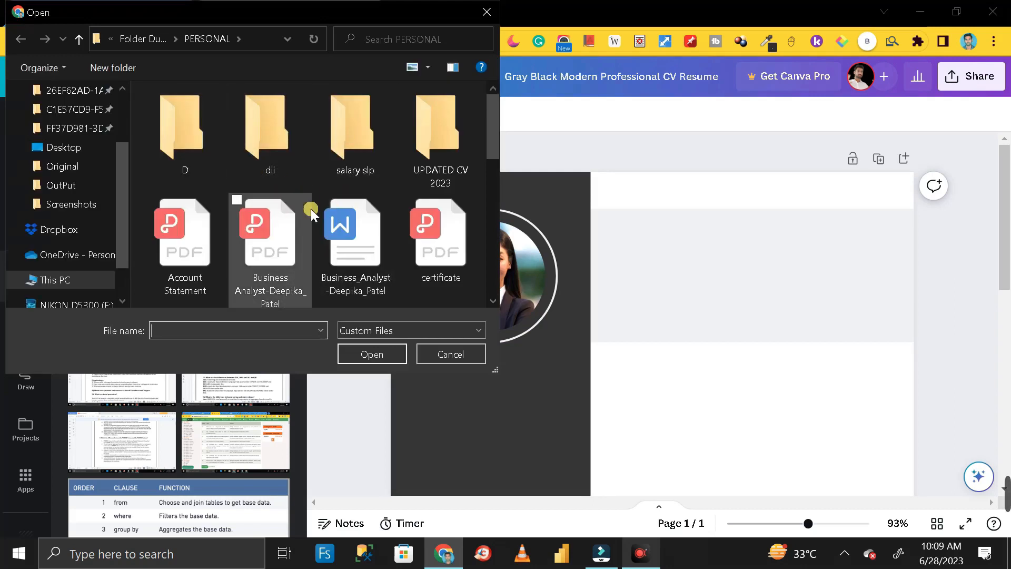
- Upload the portrait photo by dragging it from the desktop into Canva's Uploads
click(448, 352)
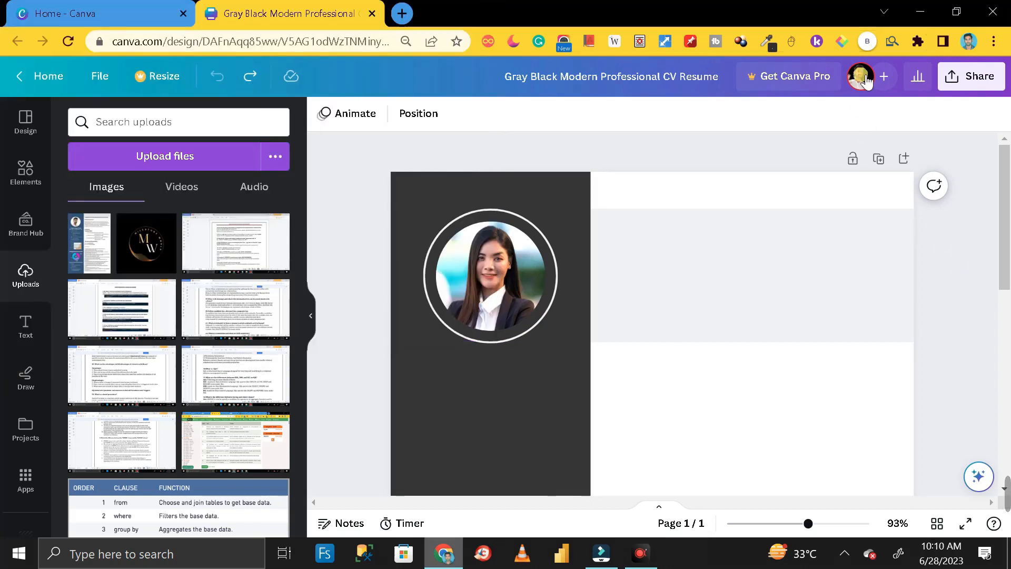
click(923, 10)
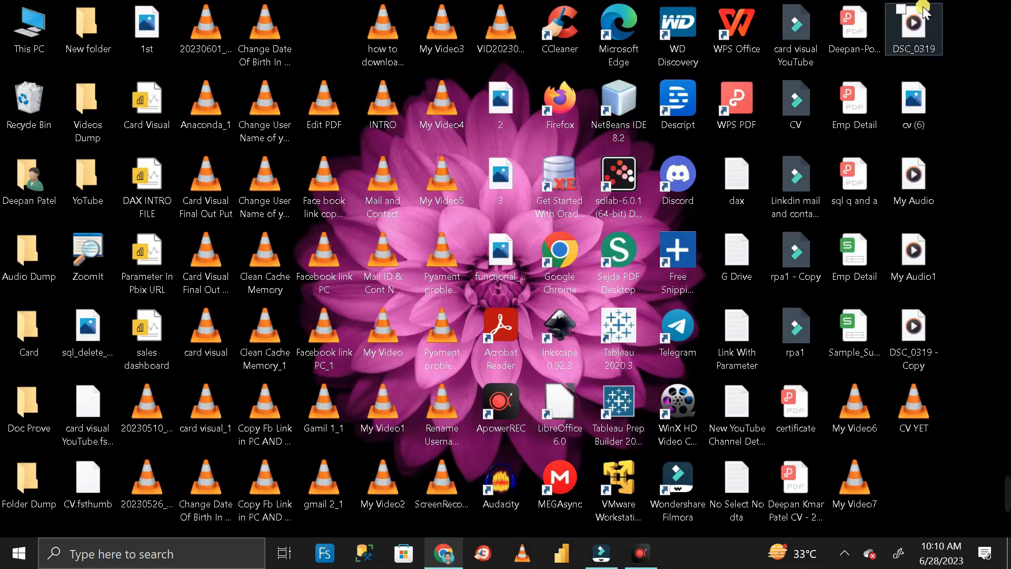
click(931, 114)
drag(931, 117, 158, 353)
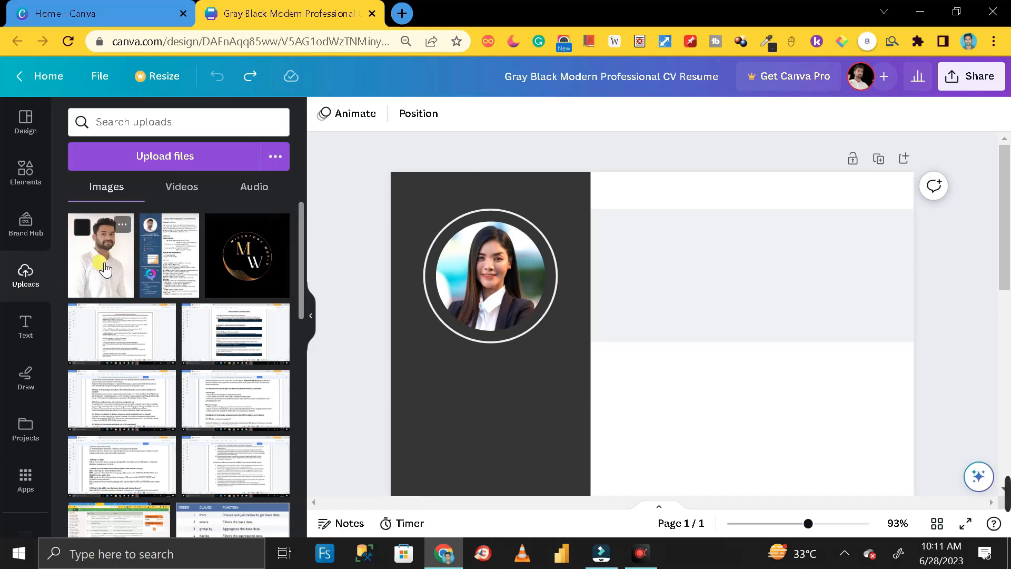
- Drop the uploaded portrait into the circle frame, enlarge and lower it, then centre it
drag(106, 270, 449, 266)
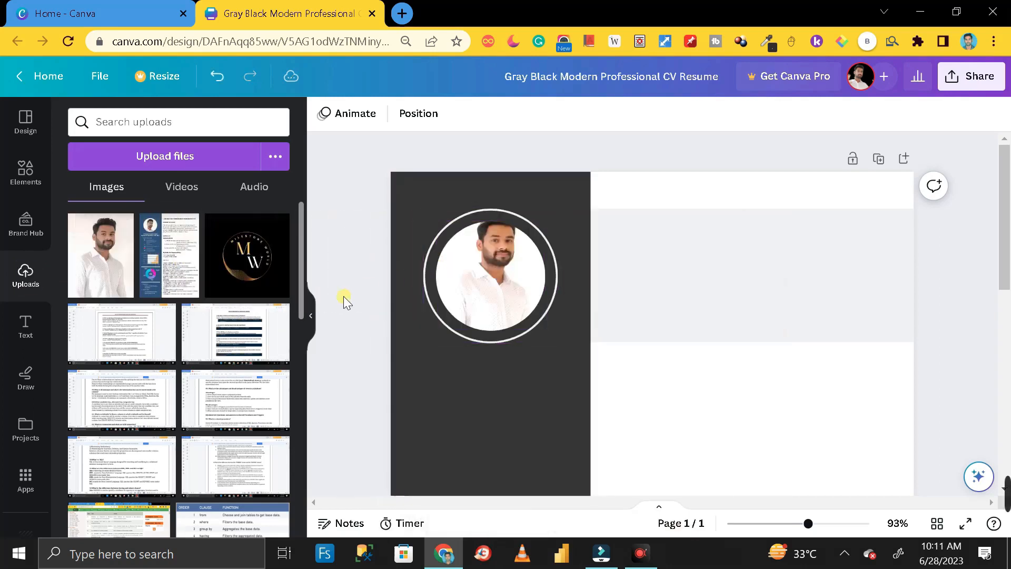
double_click(470, 278)
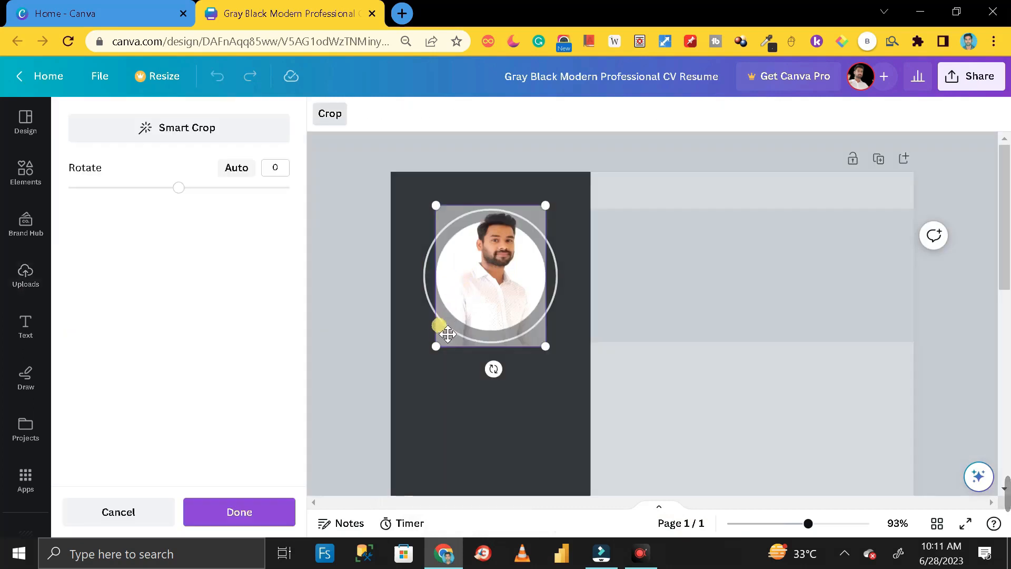
drag(440, 345, 417, 371)
drag(468, 314, 468, 324)
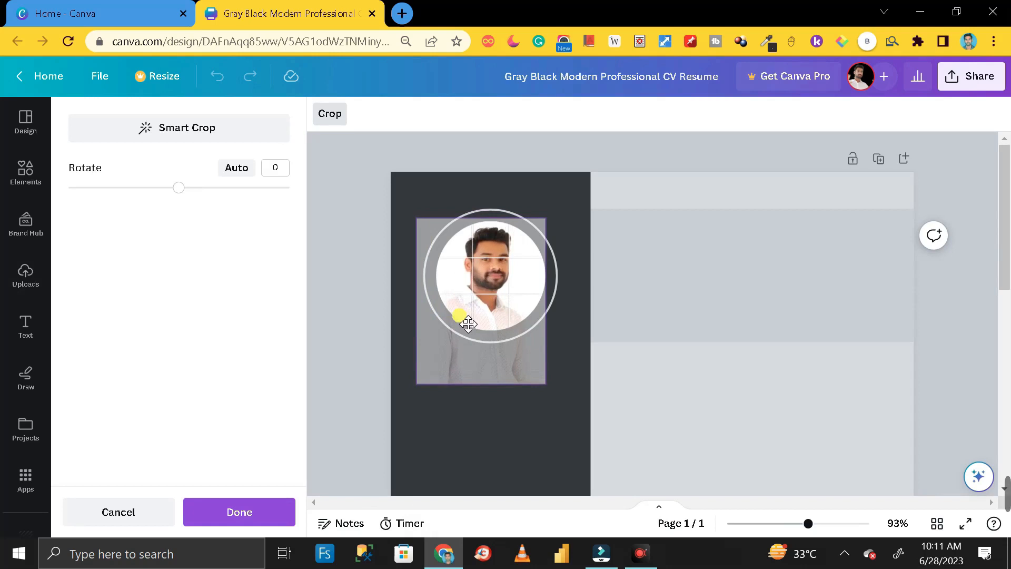
click(356, 304)
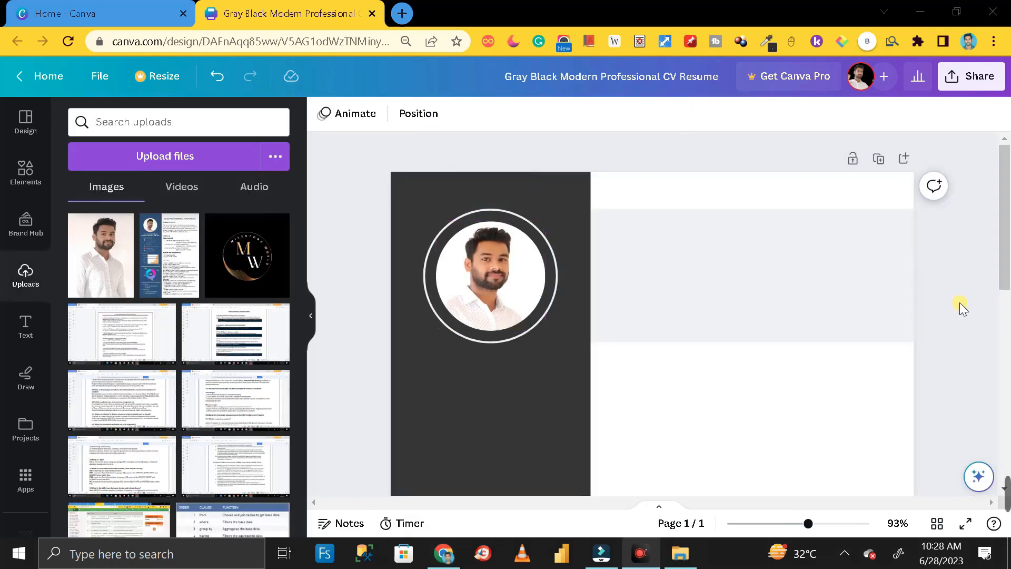
click(484, 279)
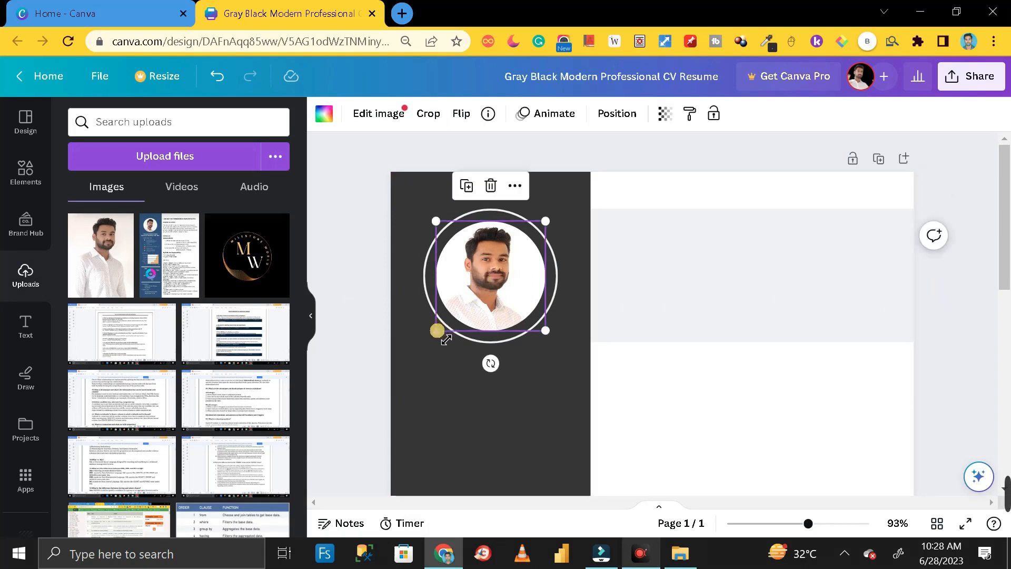
drag(434, 331, 434, 331)
click(496, 267)
drag(497, 265, 507, 275)
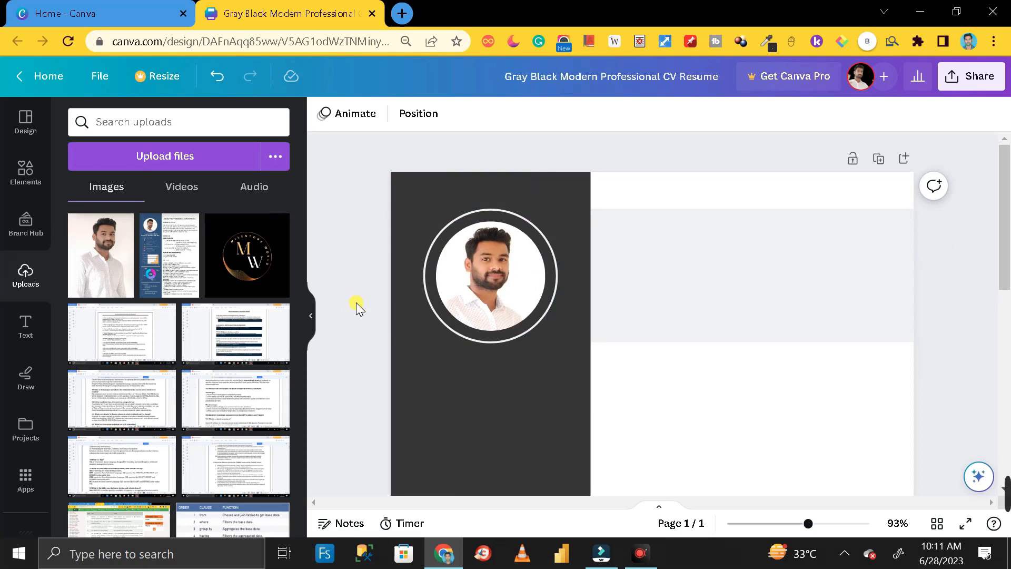
click(428, 279)
click(357, 119)
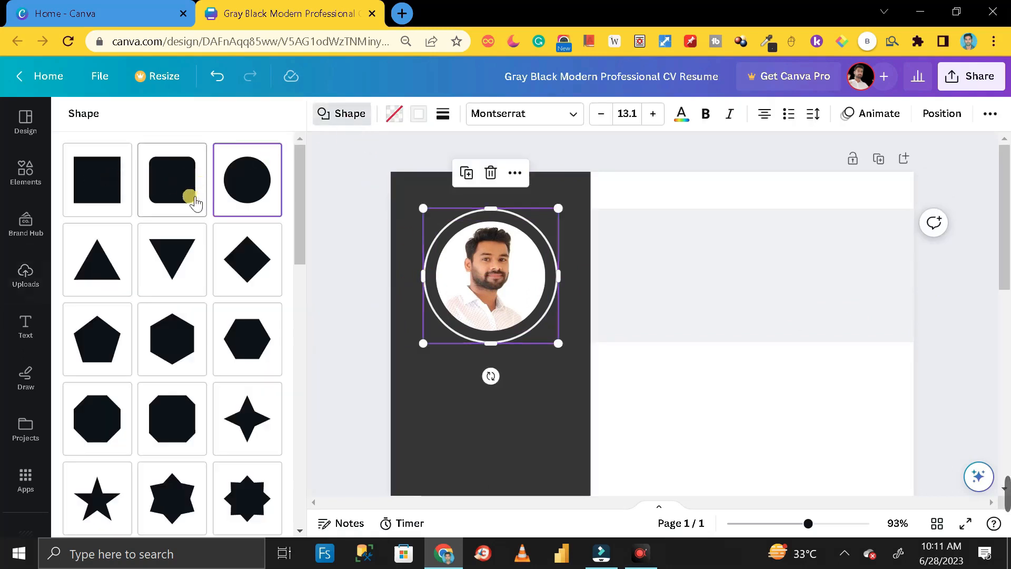
click(182, 183)
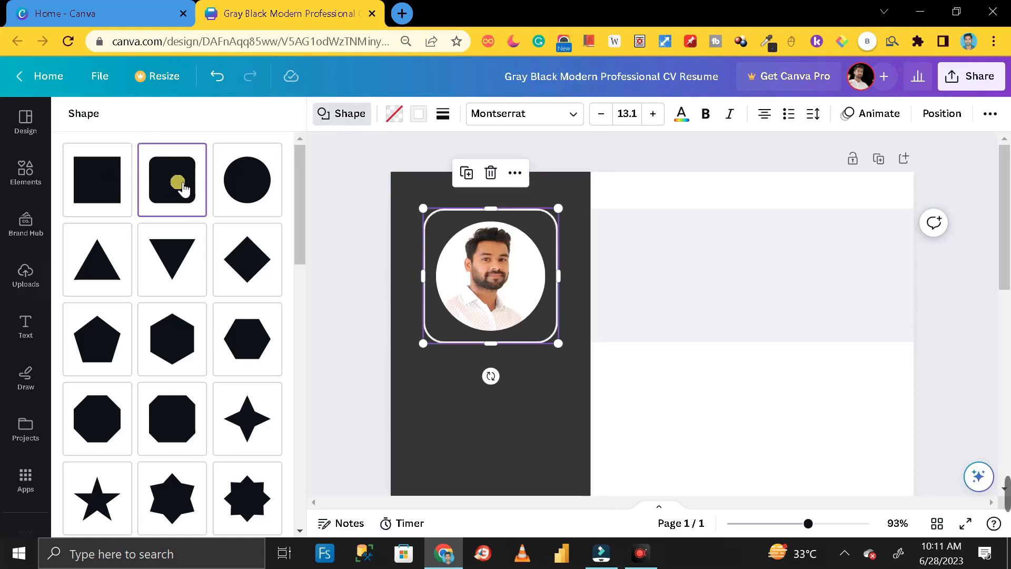
click(185, 257)
click(118, 188)
click(179, 193)
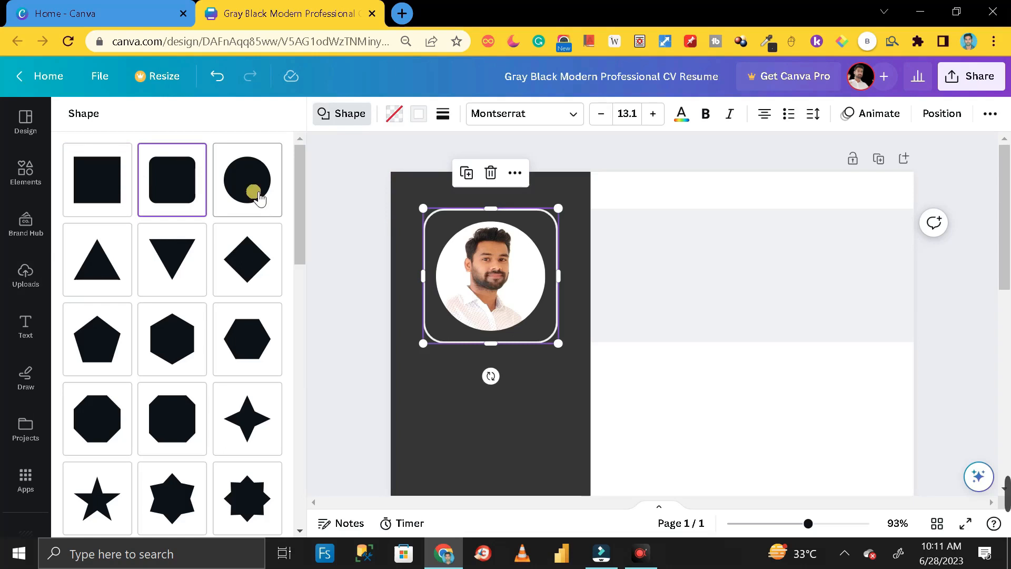
click(259, 192)
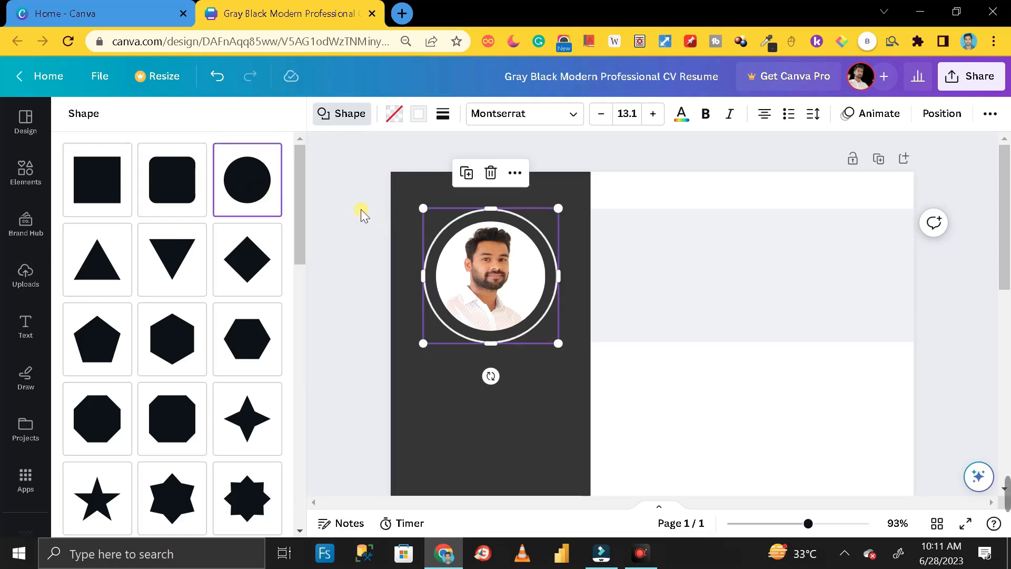
click(345, 240)
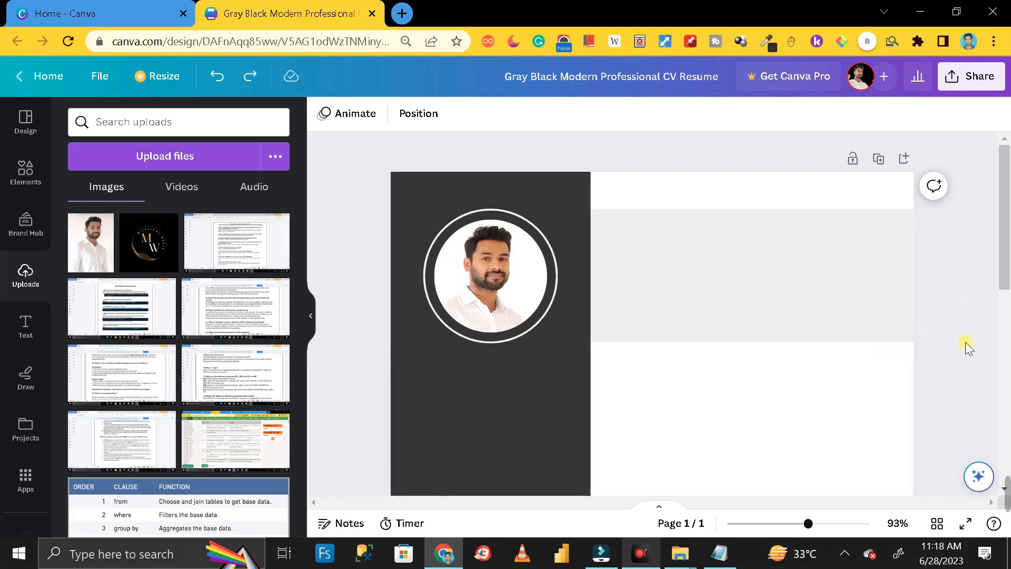
- Delete the template's grey header band
click(788, 291)
right_click(789, 290)
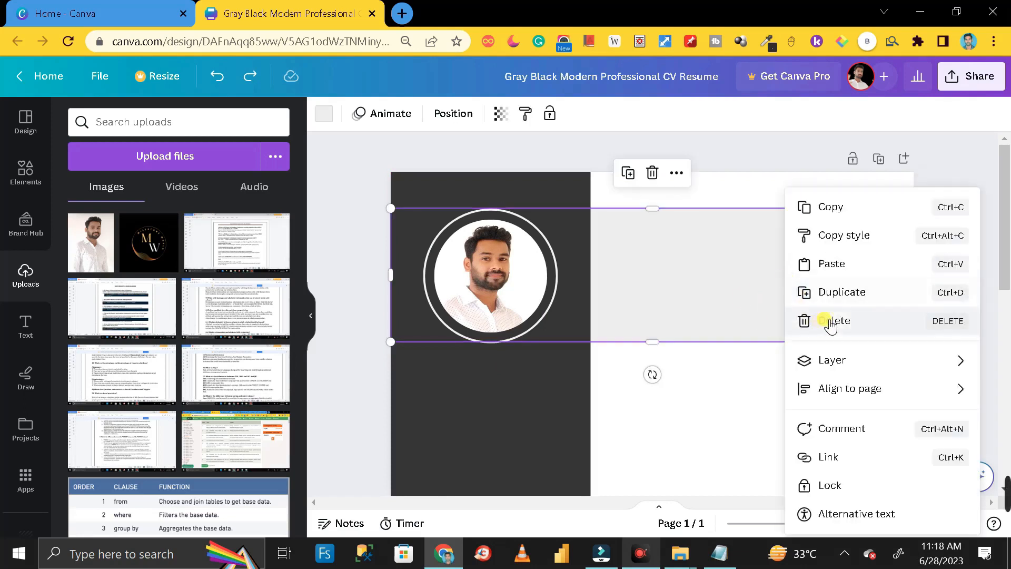
click(829, 320)
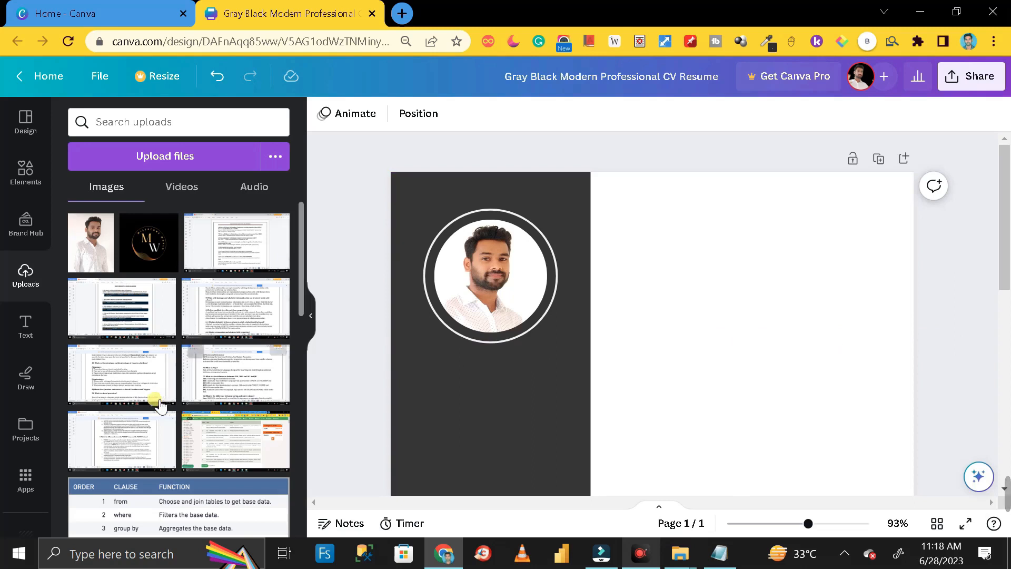
- Add a square shape from the Elements lines and shapes library
click(23, 173)
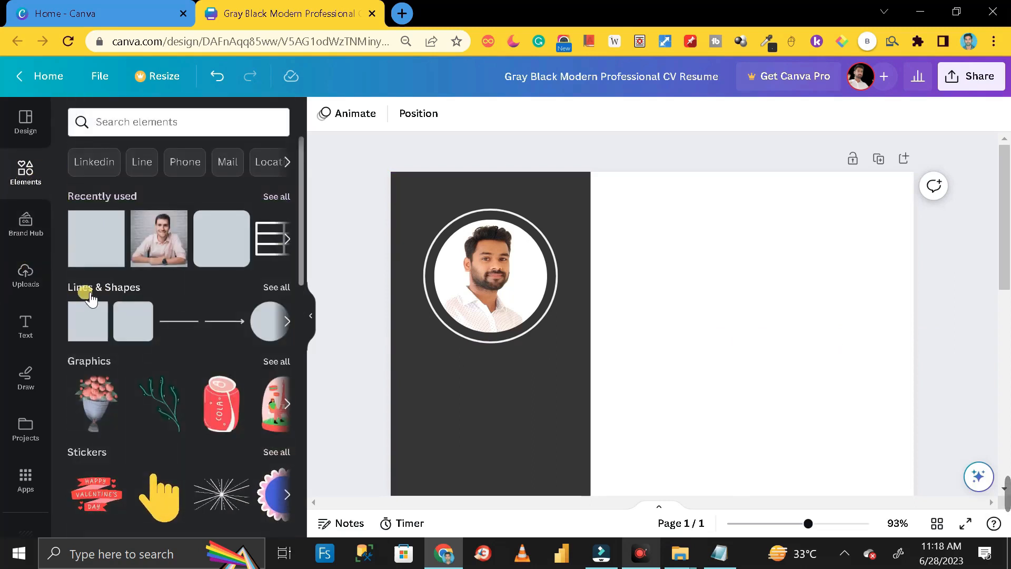
click(270, 287)
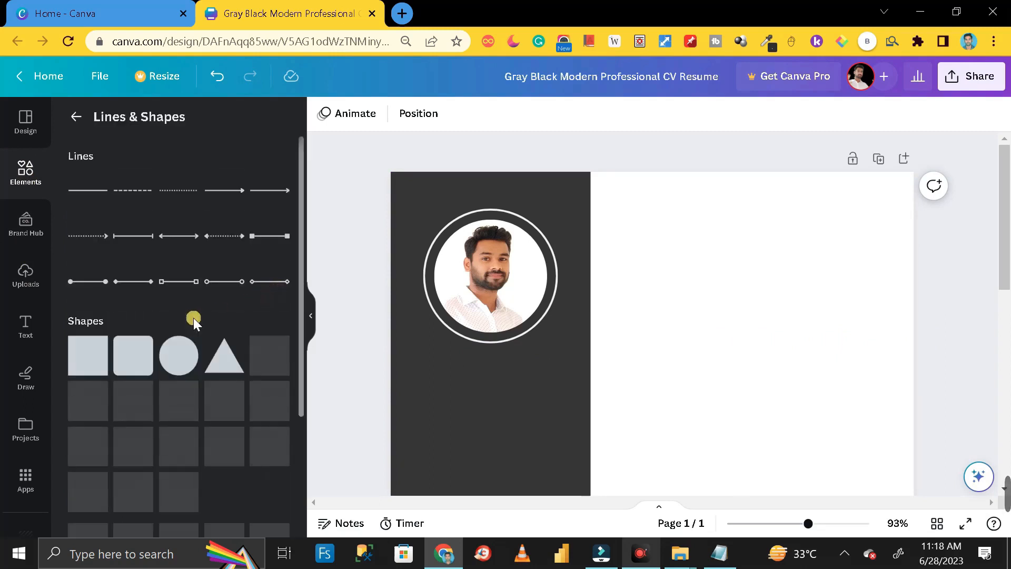
scroll(158, 327, down, 2)
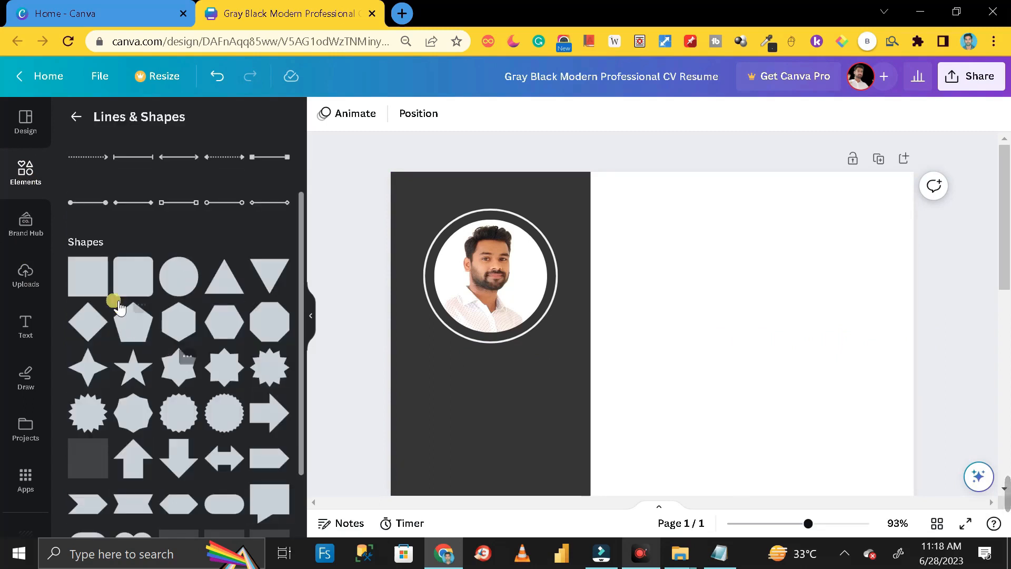
click(80, 290)
scroll(664, 330, up, 4)
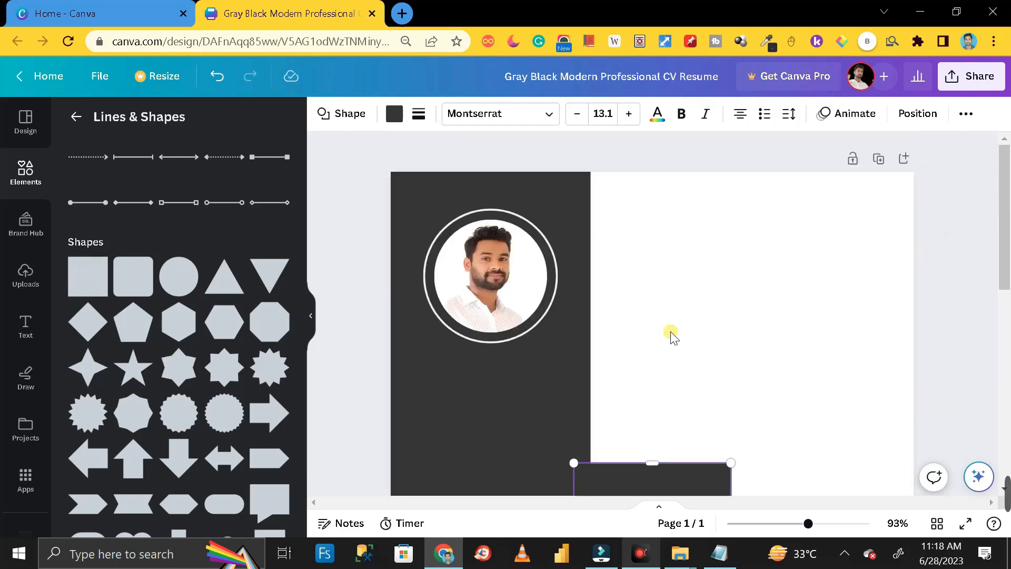
scroll(668, 337, down, 4)
- Resize the square into a thin bar beside the photo reaching the page's right edge
drag(675, 330, 713, 233)
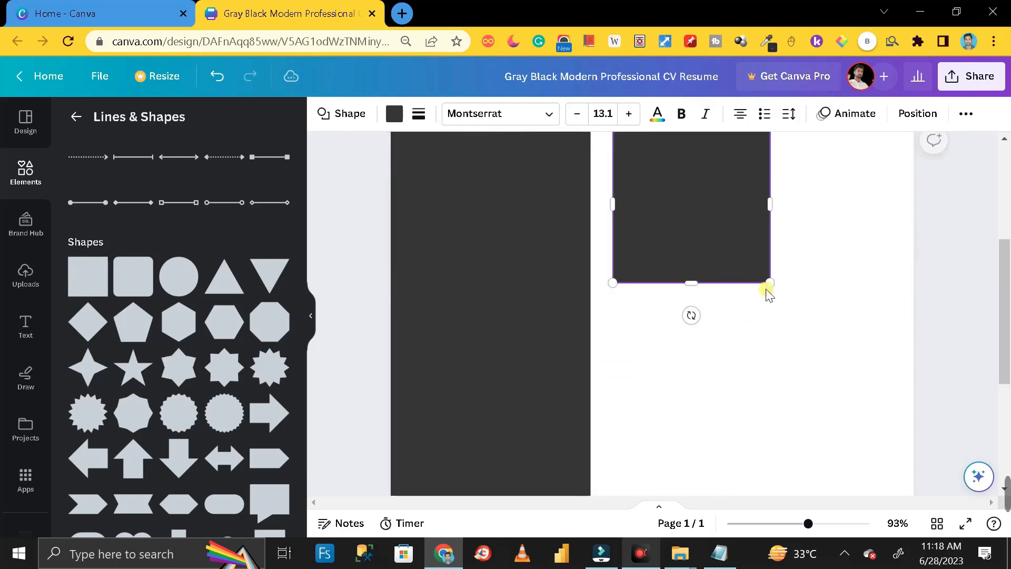
scroll(762, 295, up, 3)
drag(731, 324, 729, 196)
scroll(765, 287, up, 2)
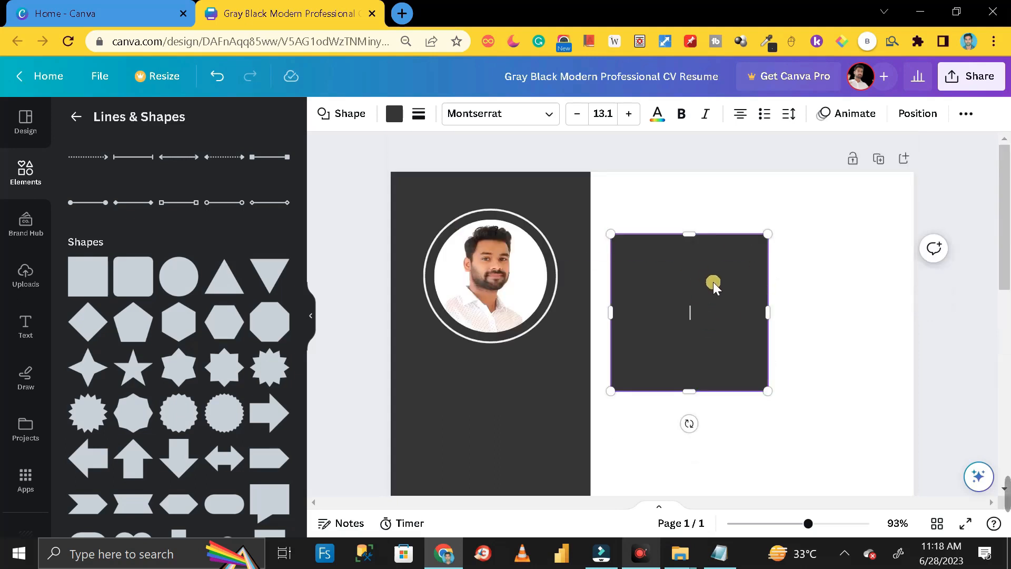
drag(713, 282, 694, 248)
drag(671, 354, 674, 238)
drag(747, 218, 918, 229)
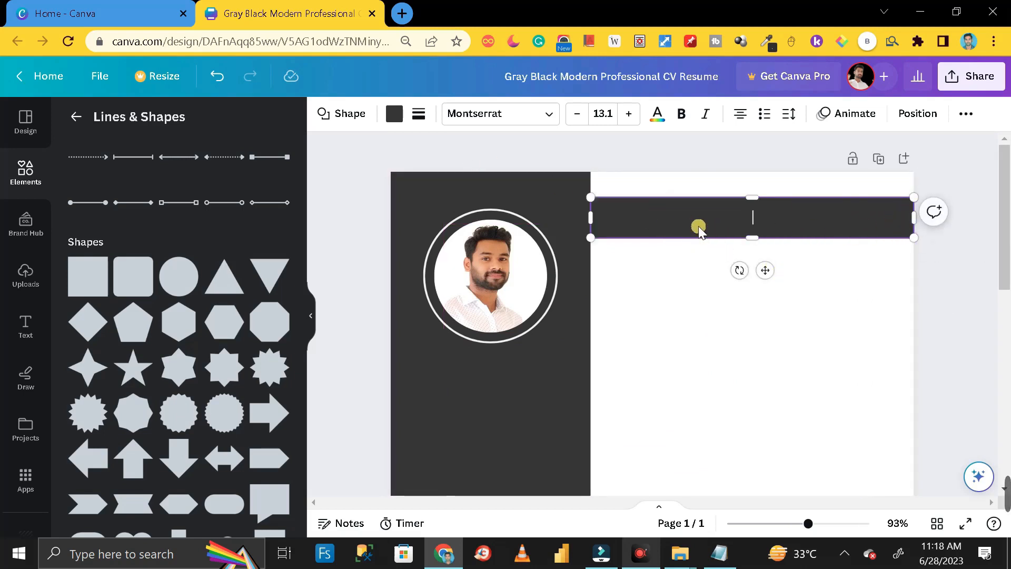
- Colour the bar light grey
click(402, 120)
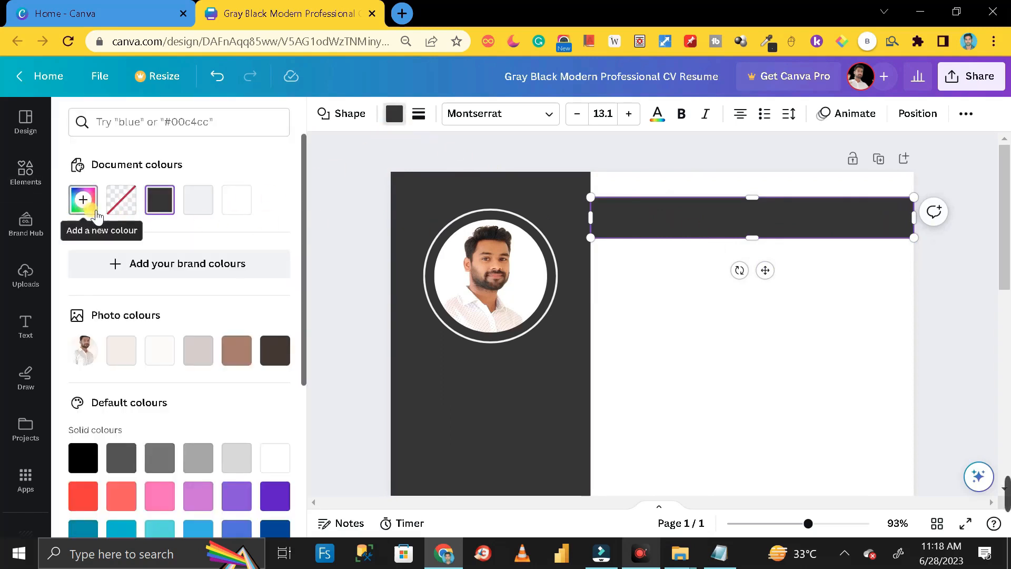
click(208, 206)
click(943, 264)
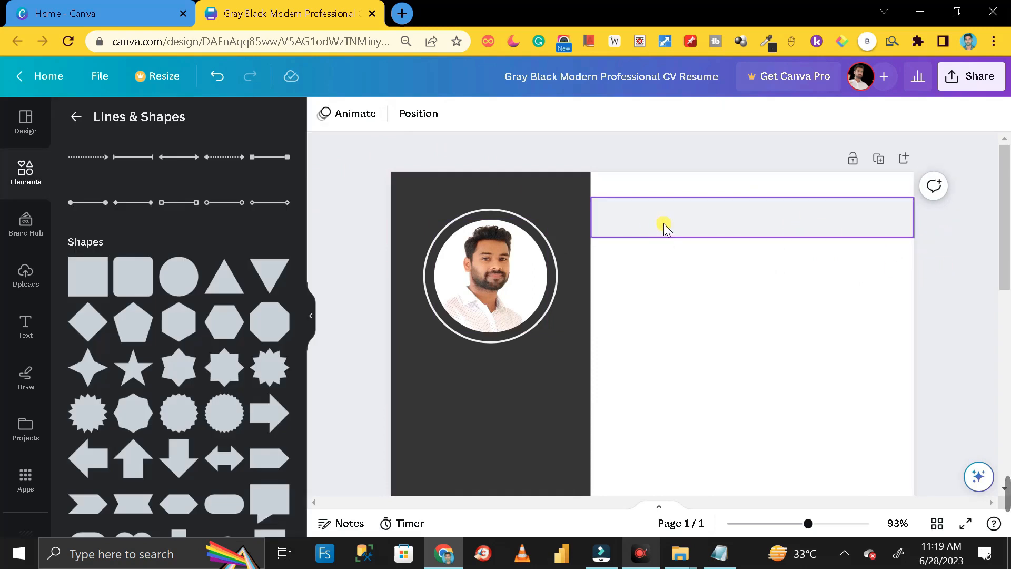
click(26, 327)
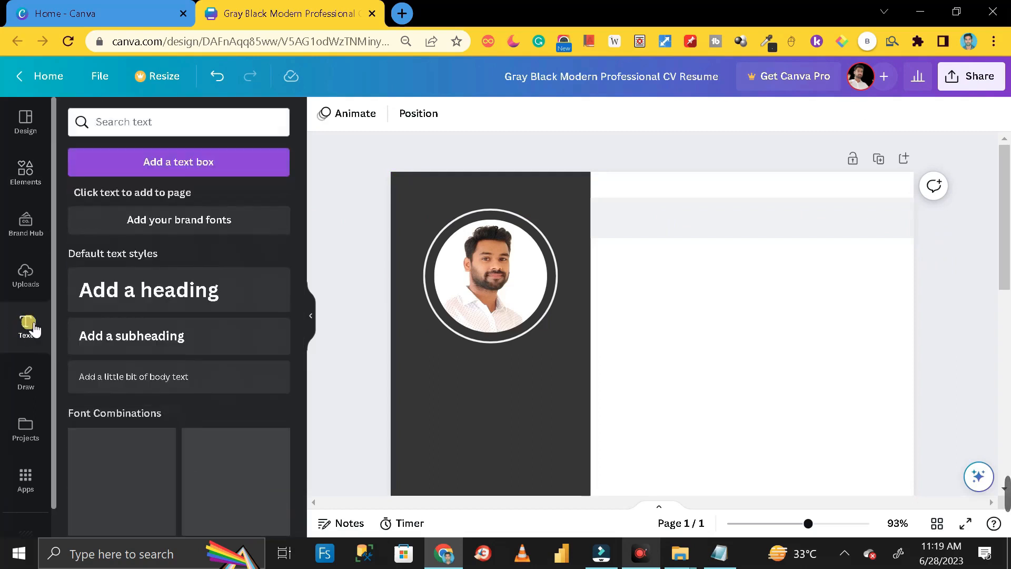
- Add the heading 'I Can Help You To Understand Your Data Better', correcting 'Understanfd'
click(159, 293)
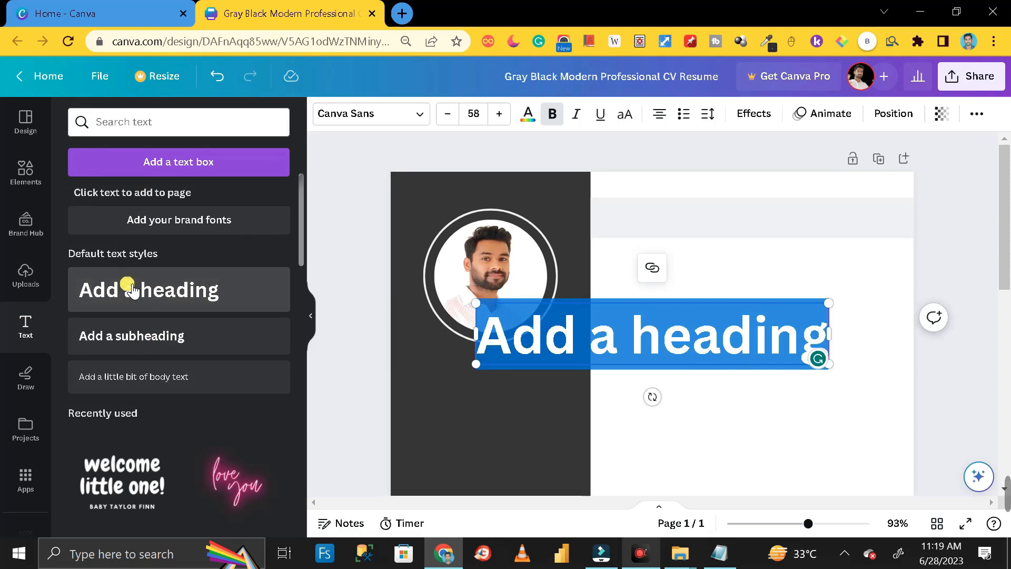
key(Caps_Lock)
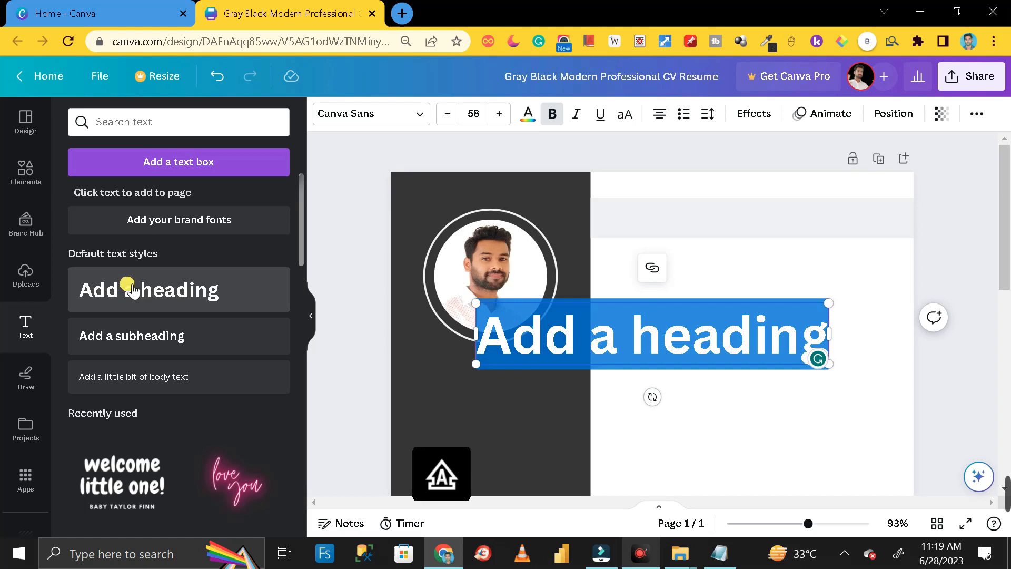
text(I C)
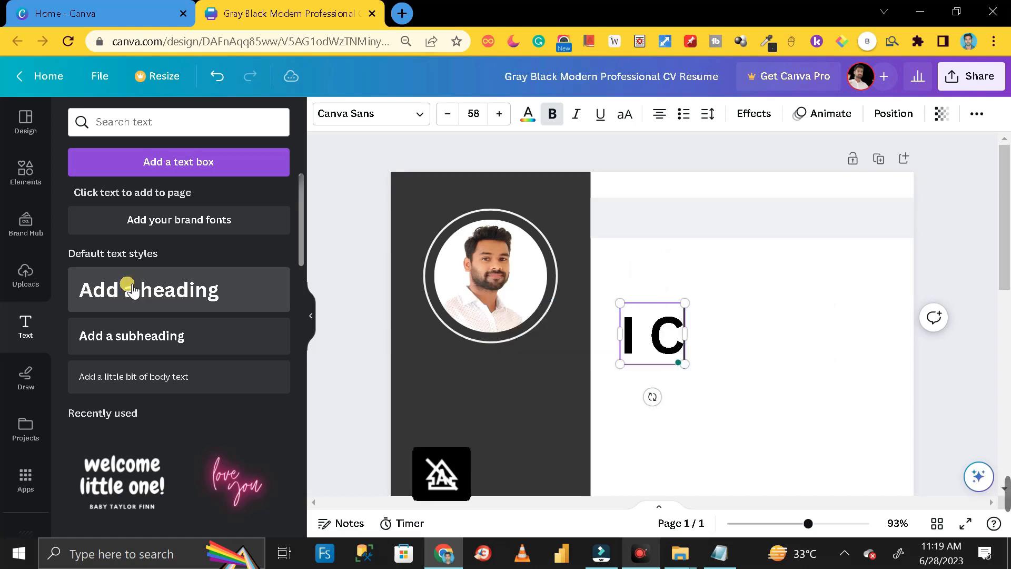
text(an Hel)
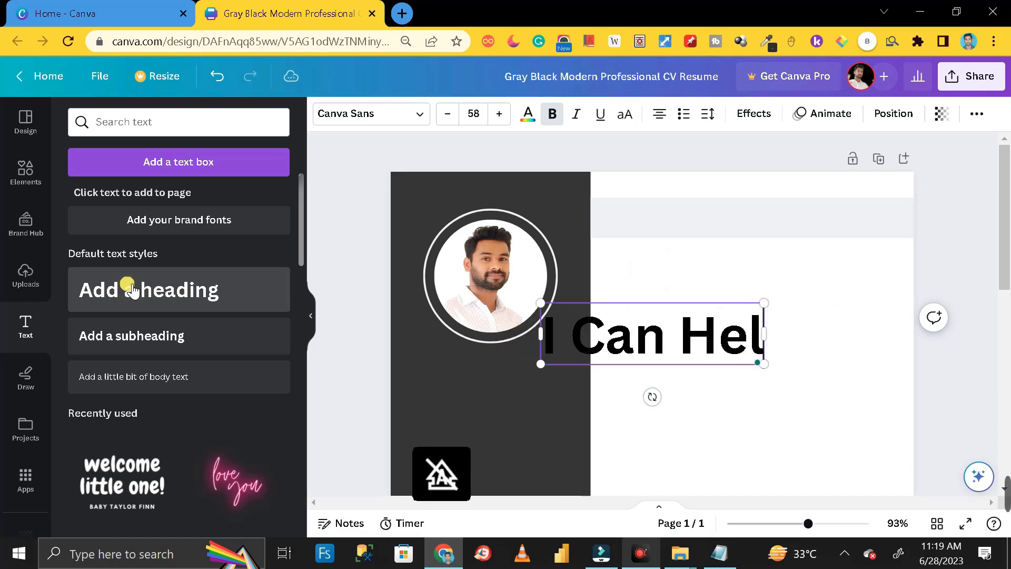
text(p You To)
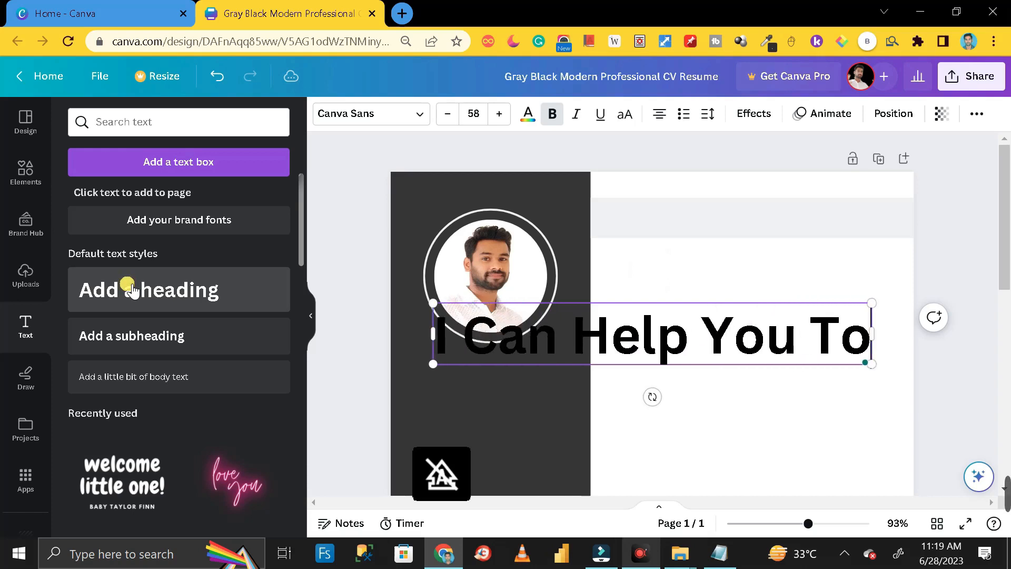
text( Understa)
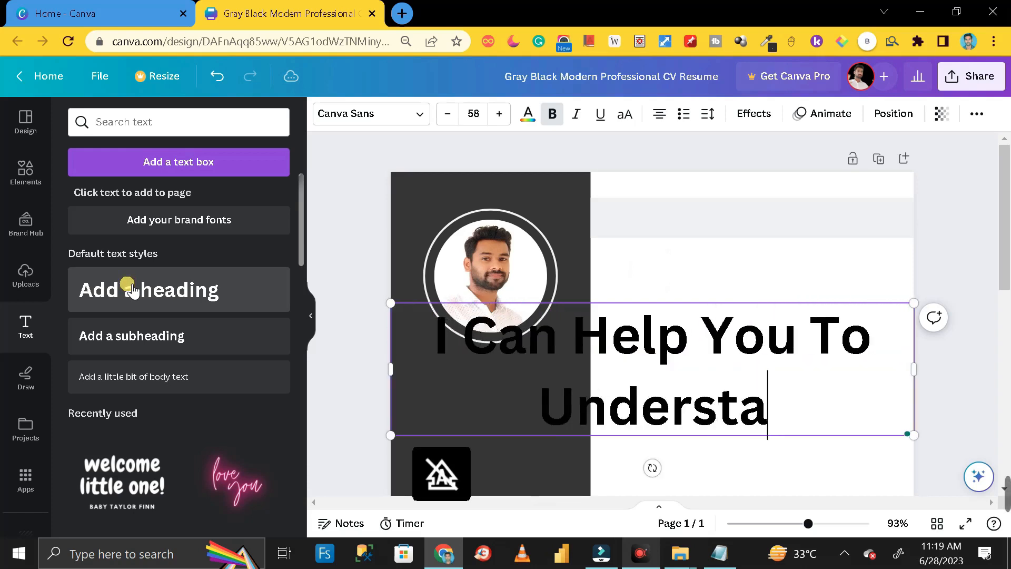
text(nfd You)
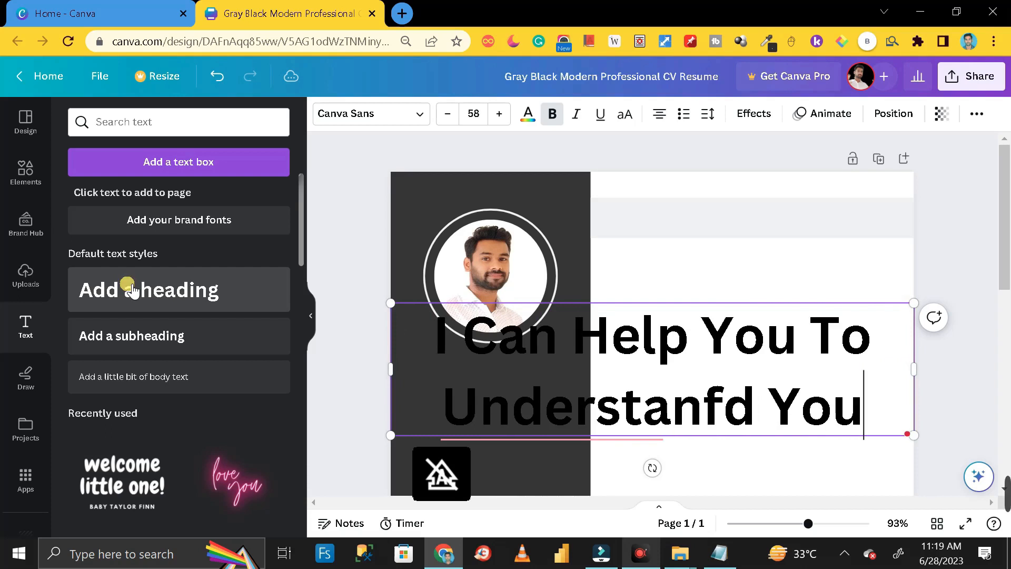
text(r Data)
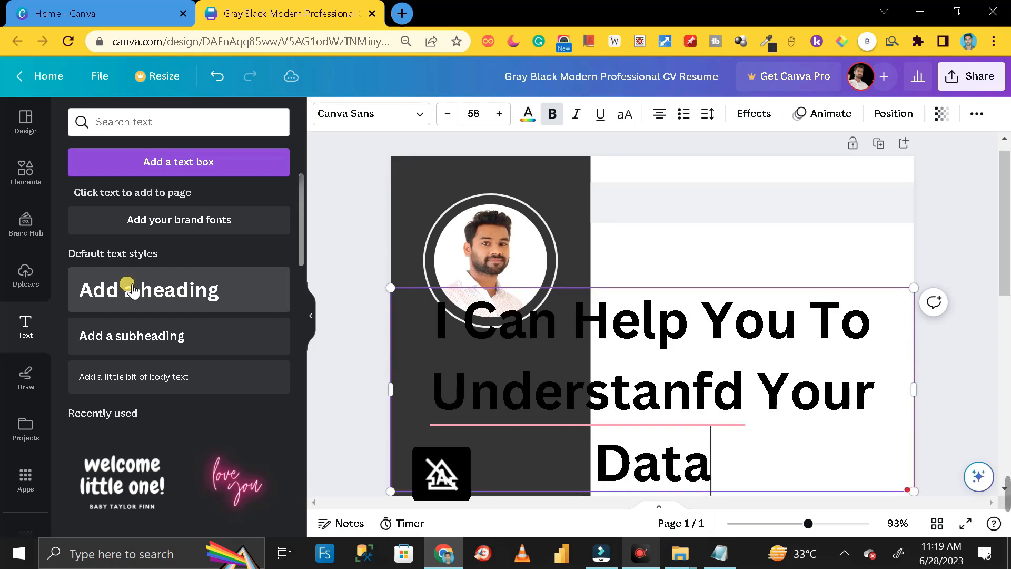
text( Better)
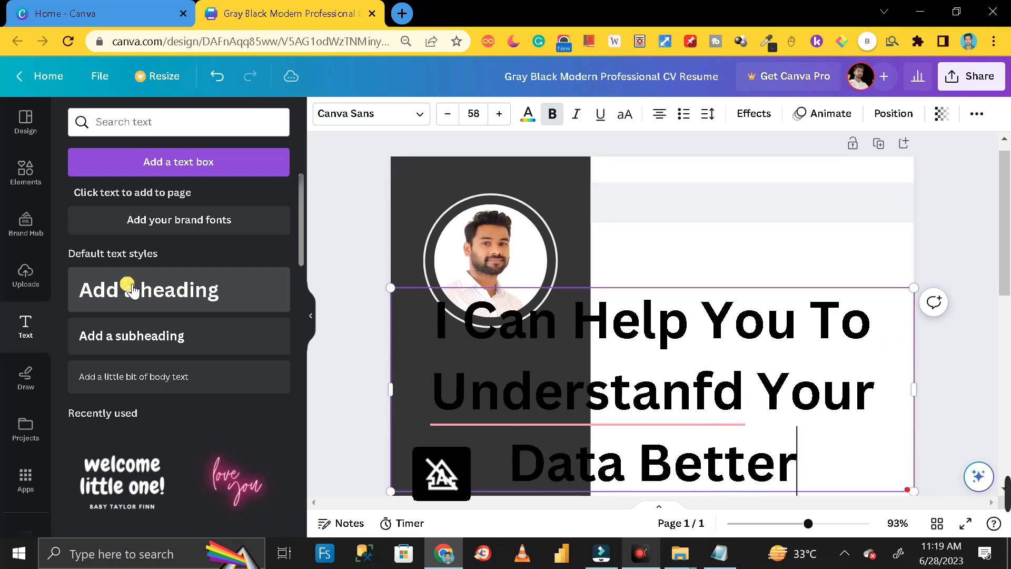
click(533, 404)
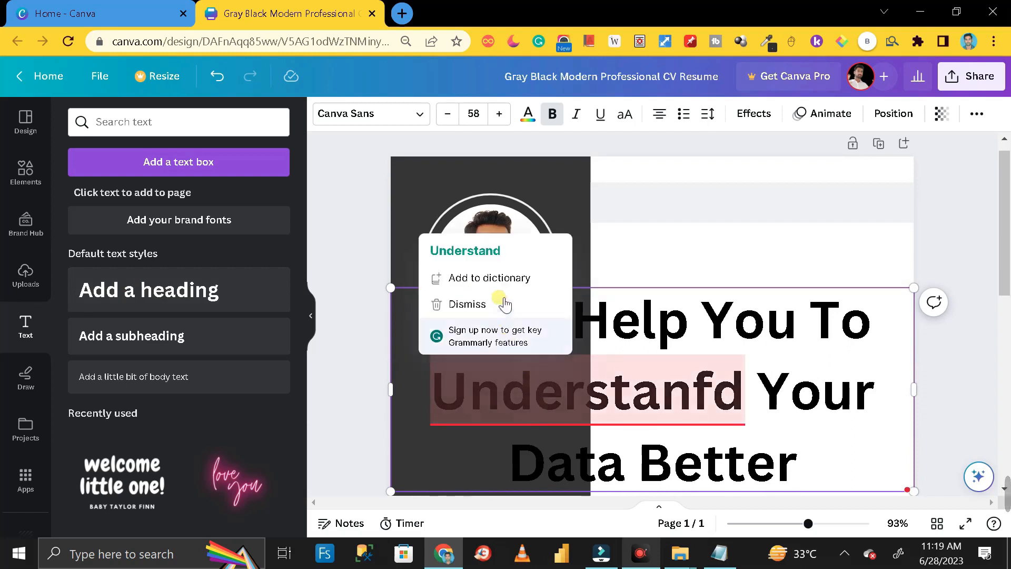
click(495, 251)
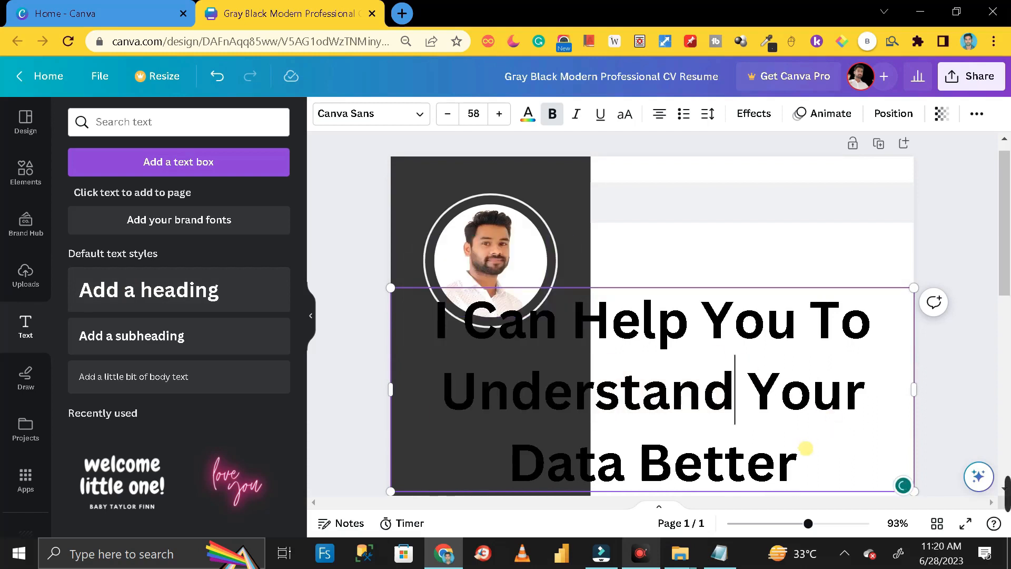
key(ctrl+a)
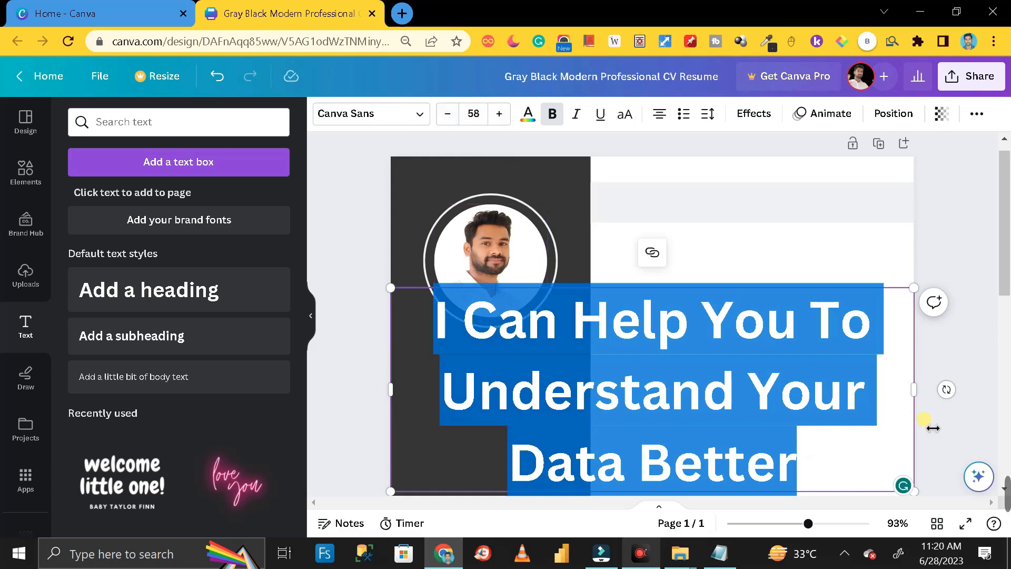
click(884, 400)
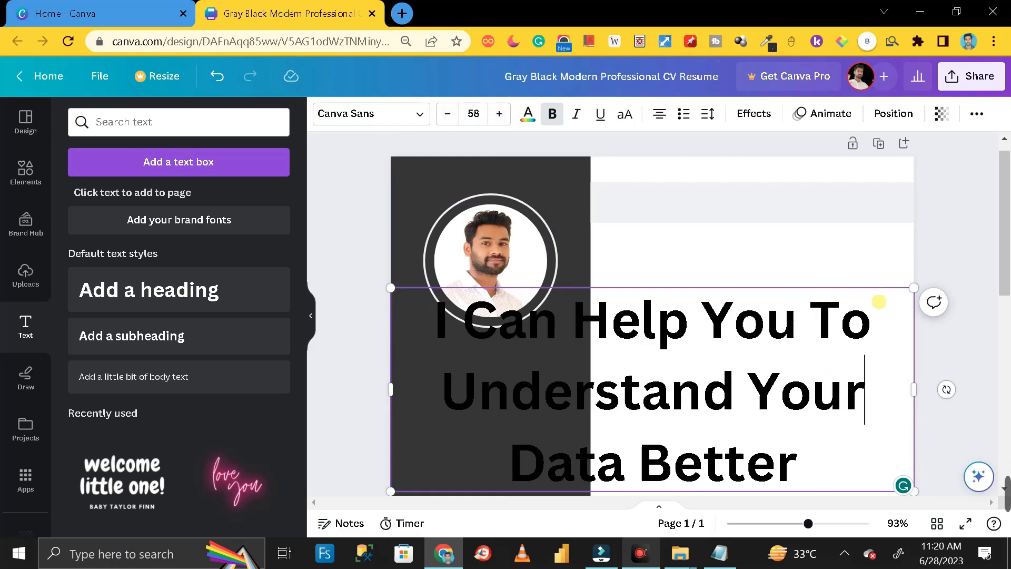
- Shrink the tagline heading and centre it on the grey bar
drag(914, 289, 658, 425)
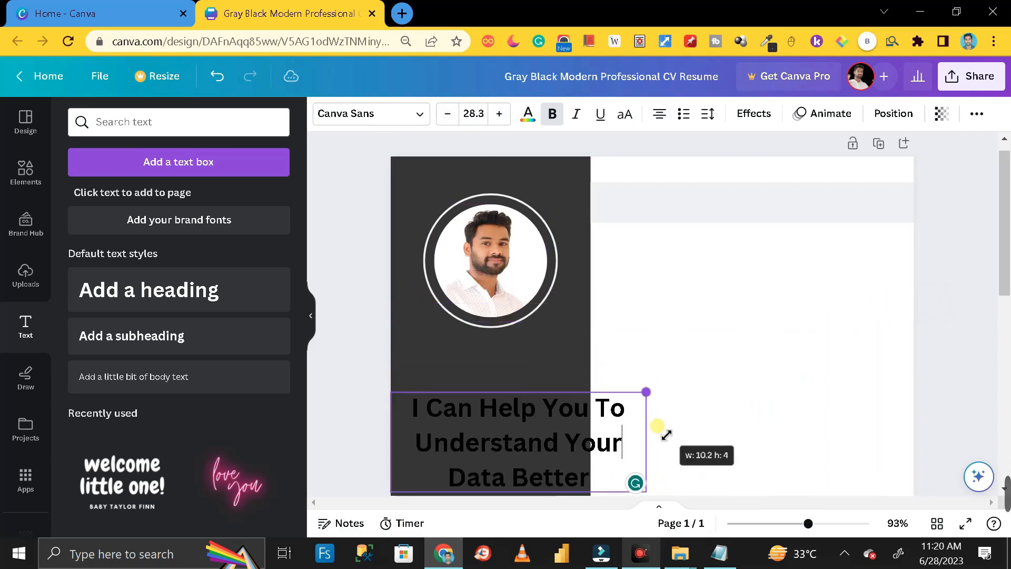
drag(627, 445, 825, 249)
drag(846, 292, 909, 221)
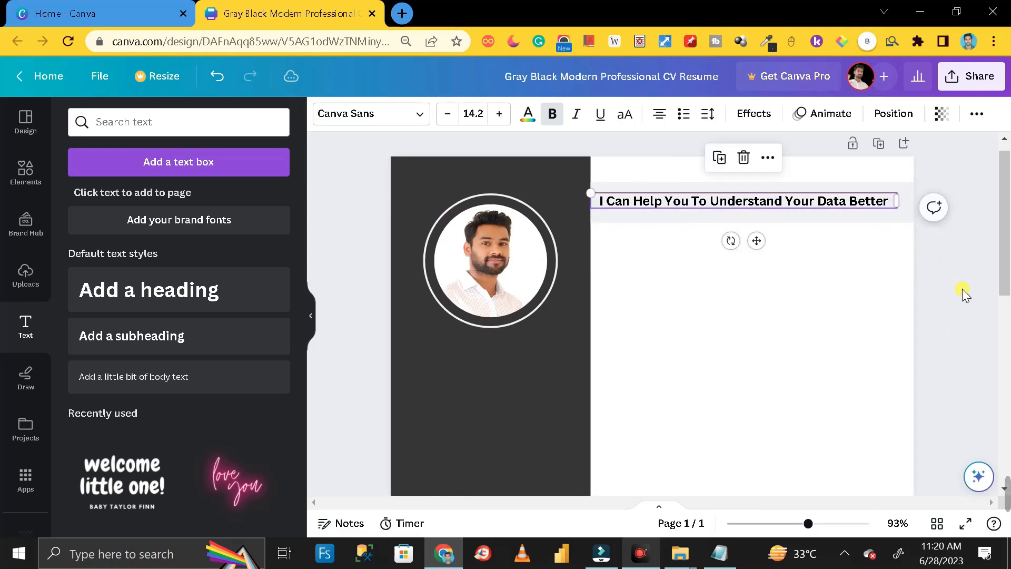
click(768, 201)
drag(756, 203, 779, 200)
click(937, 248)
- Thin the grey bar and settle the heading lower on it
click(800, 216)
click(790, 215)
click(776, 205)
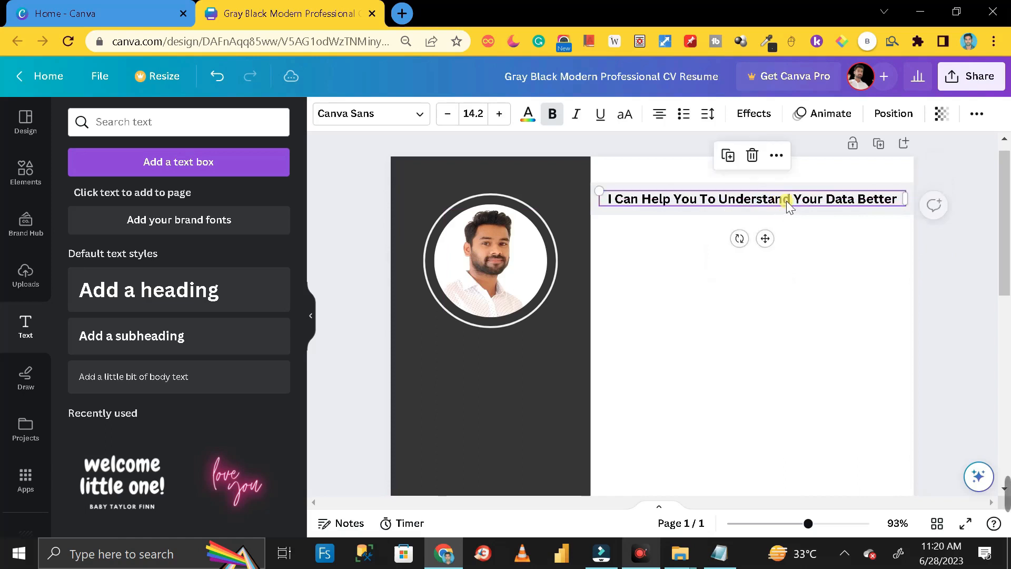
click(945, 259)
click(758, 200)
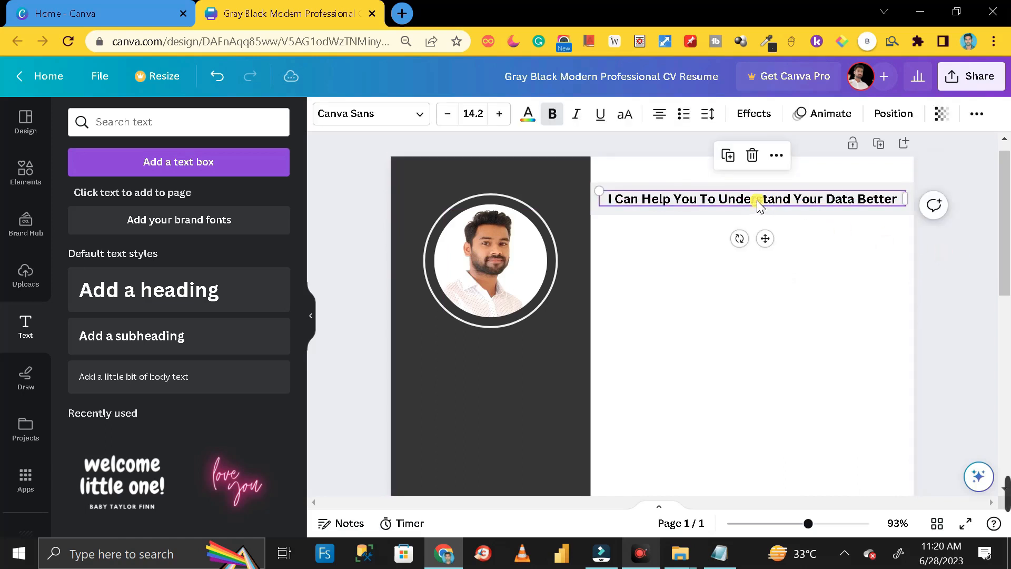
click(960, 245)
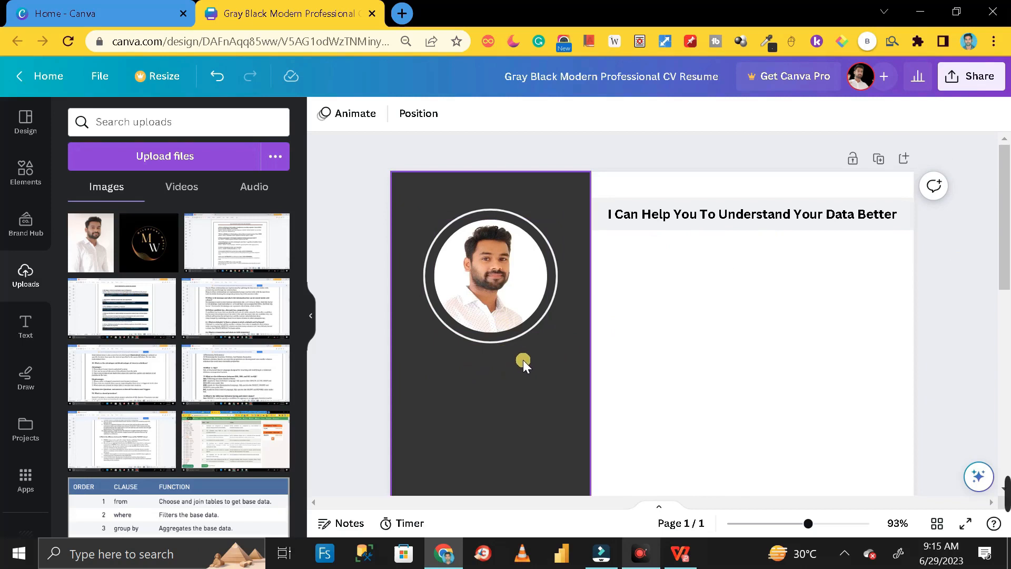
- Add a heading with the CV owner's full name, sized and placed below the photo
click(26, 327)
click(157, 287)
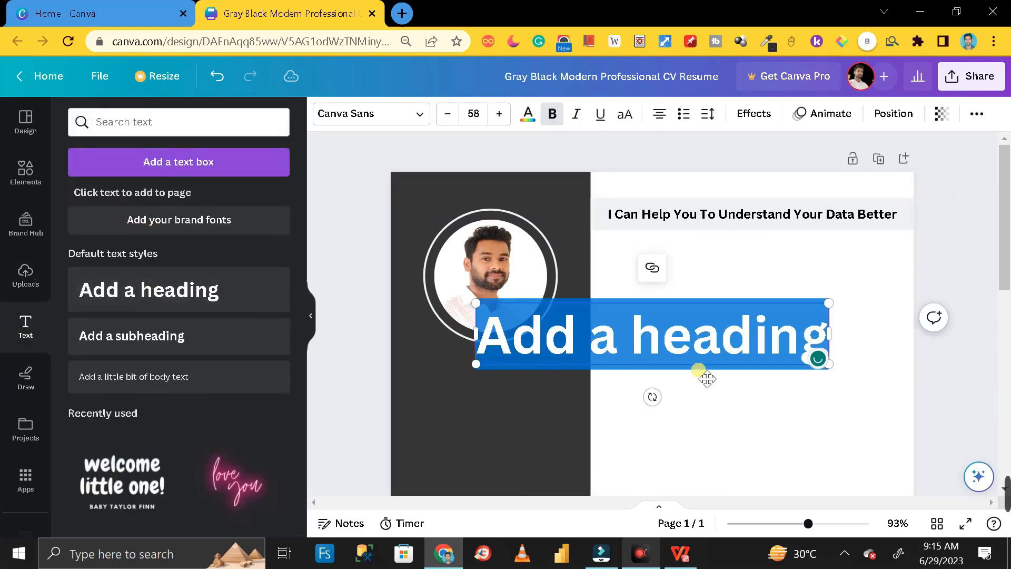
text(dEE)
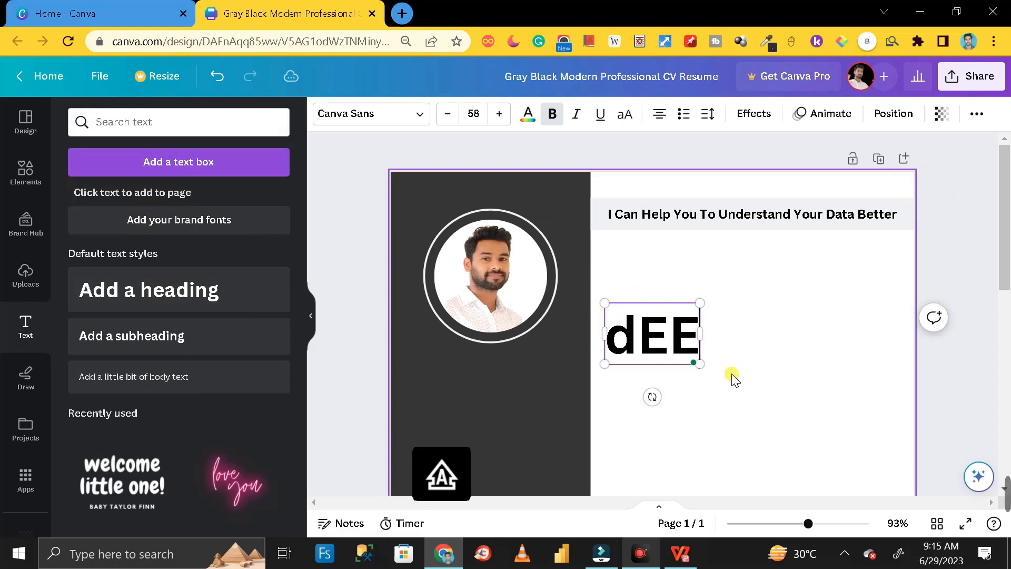
key(BackSpace)
key(BackSpace)
key(BackSpace)
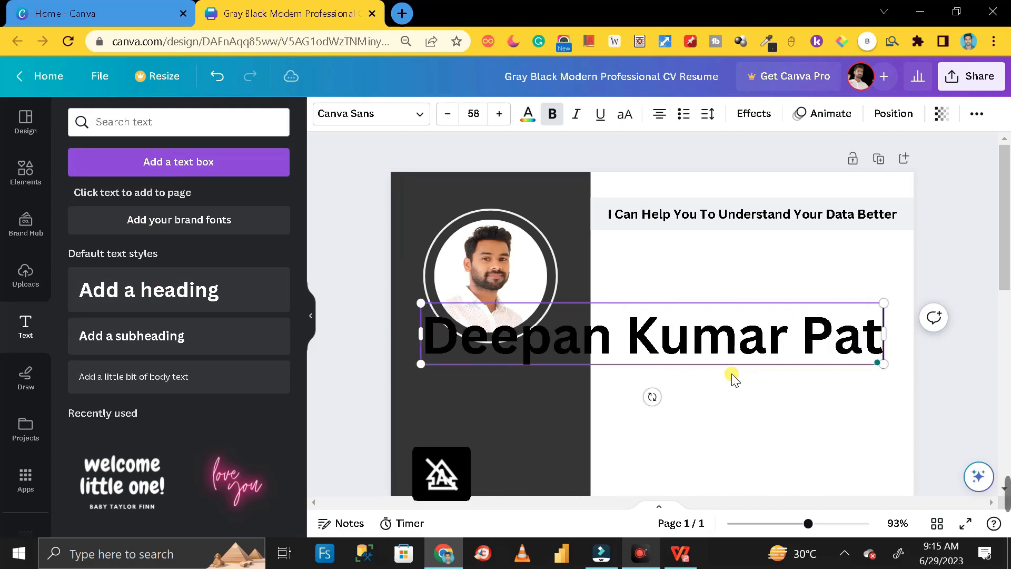
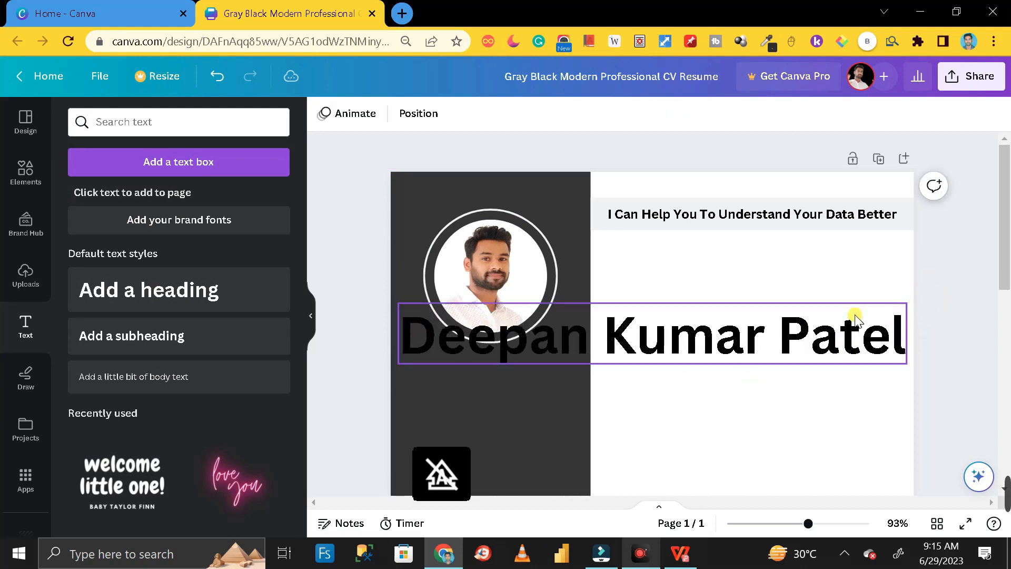
drag(913, 314, 572, 372)
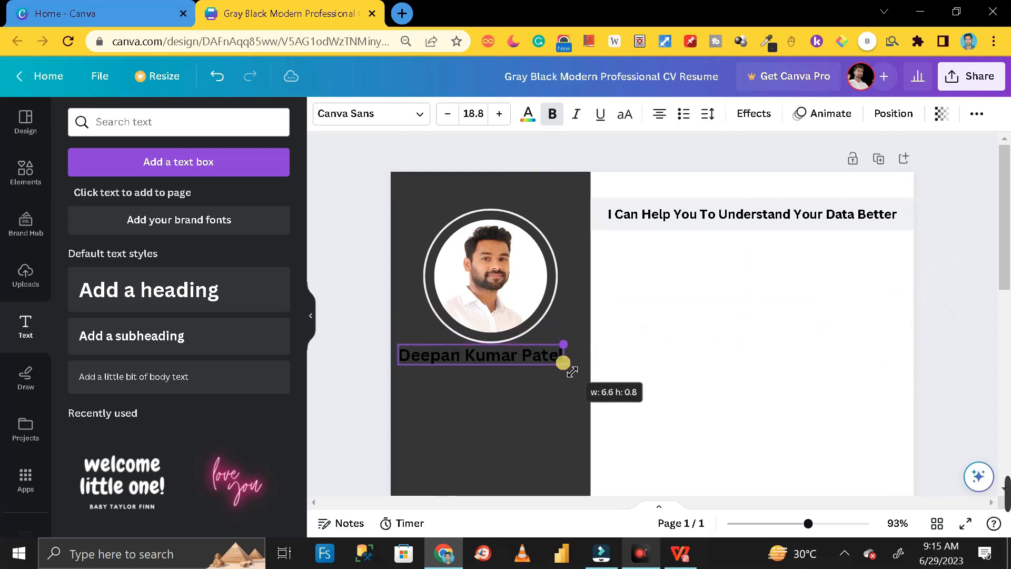
click(371, 396)
drag(454, 356, 465, 359)
key(Escape)
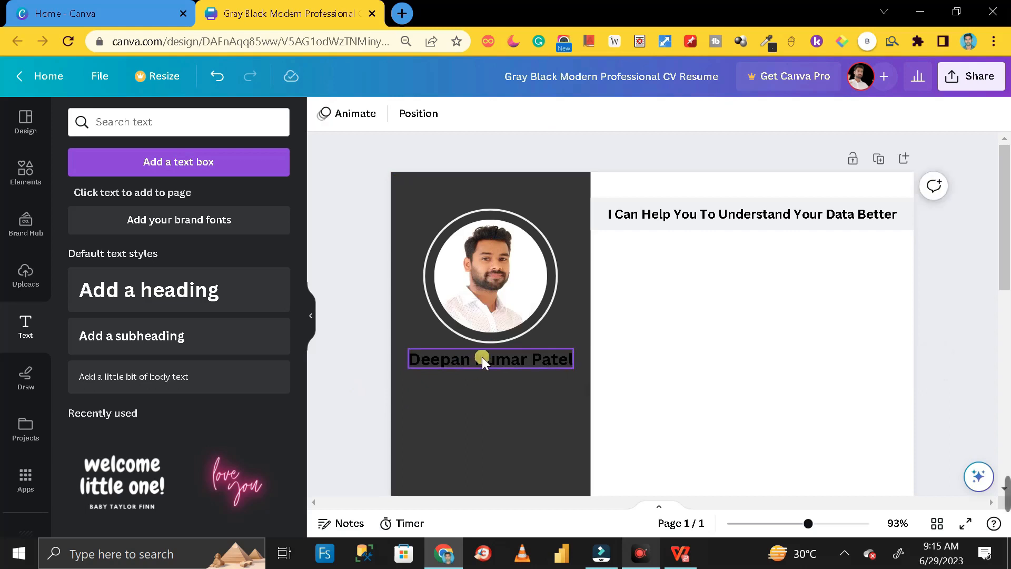
- Set the name text colour to white
click(483, 361)
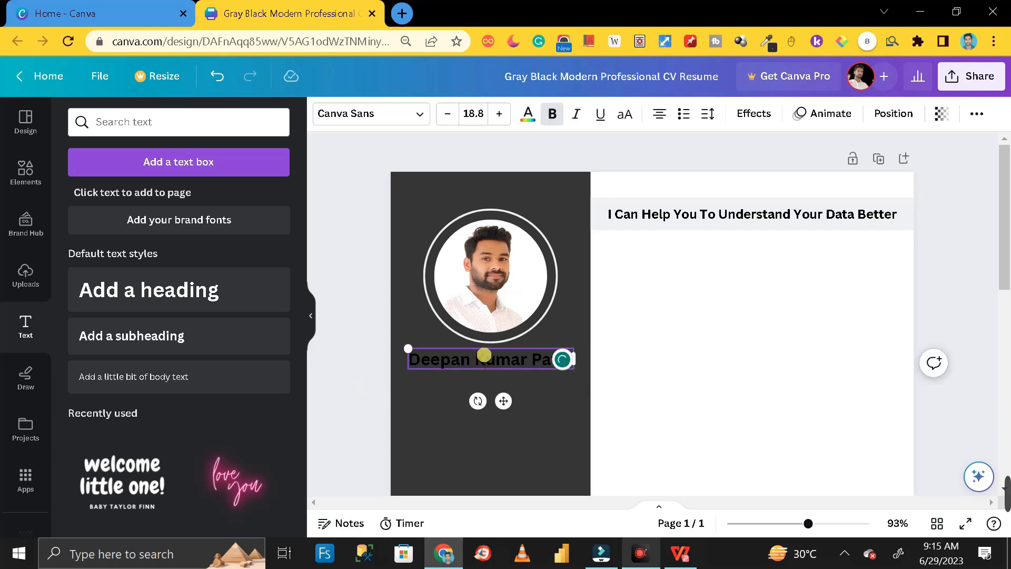
click(484, 354)
click(531, 121)
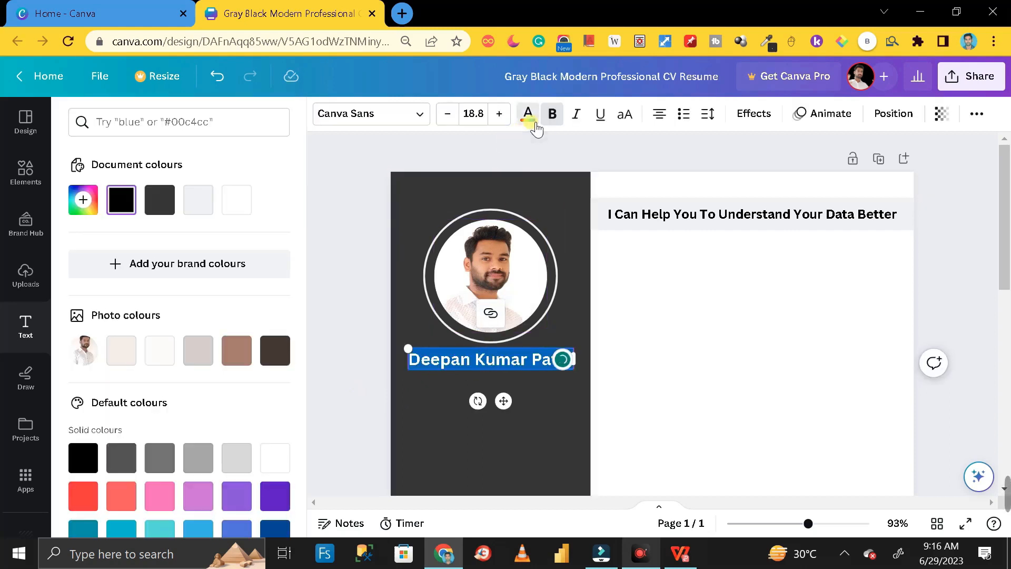
click(244, 203)
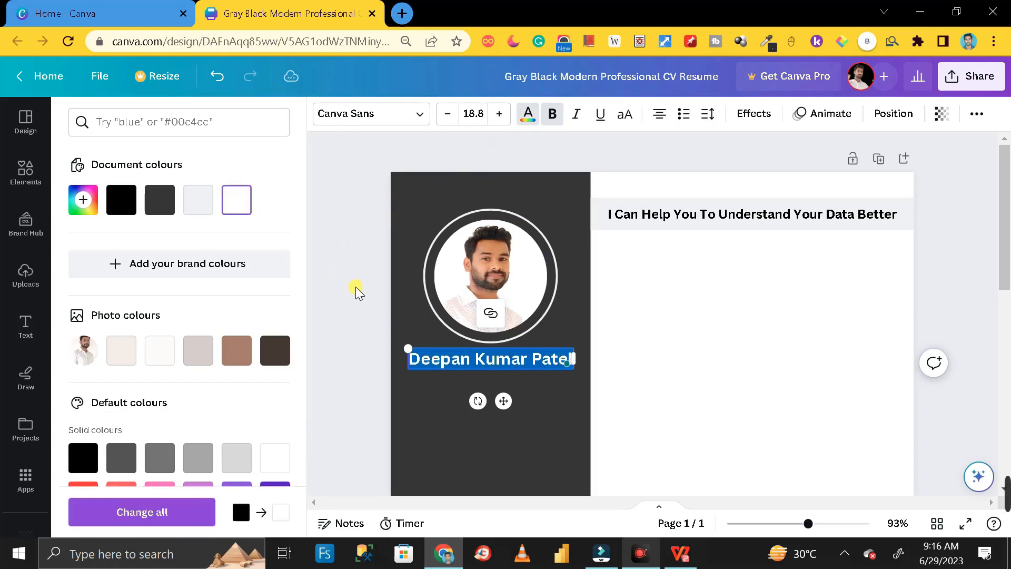
click(356, 286)
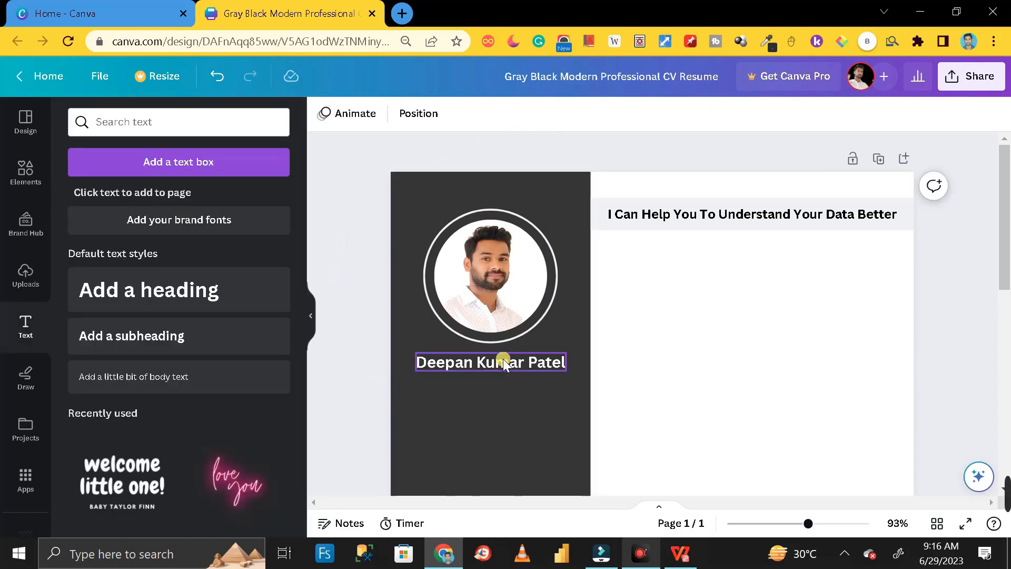
- Add a subheading reading (Microsoft Certified - DA-100) and shrink it to fit the sidebar
click(157, 340)
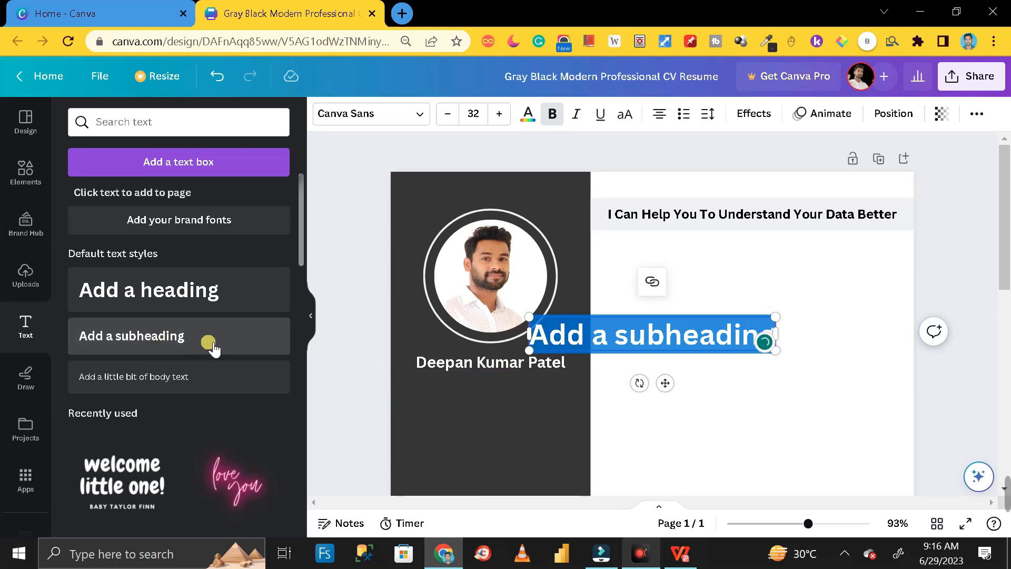
text(A)
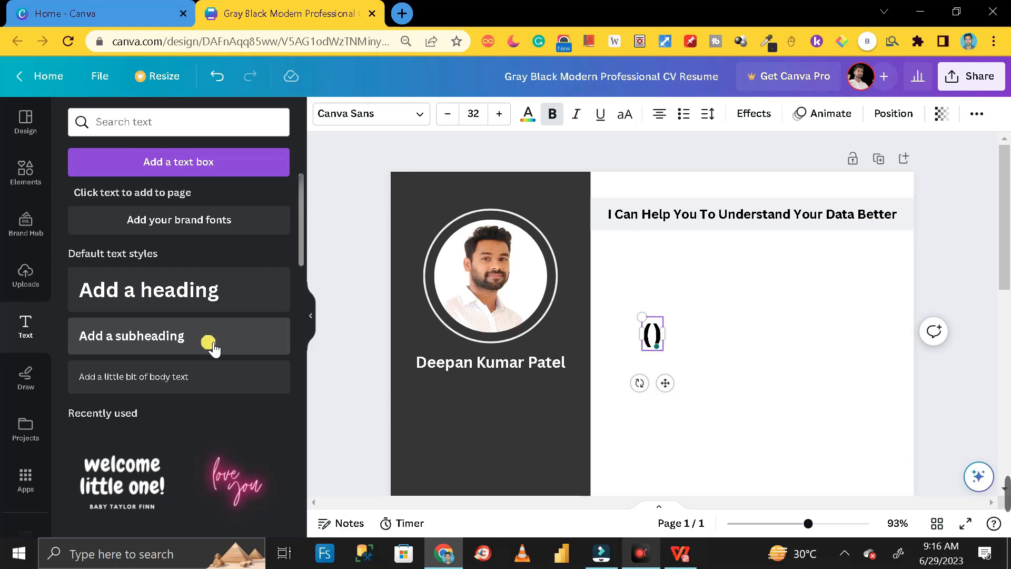
key(Caps_Lock)
text(m)
key(Caps_Lock)
key(BackSpace)
text(Microsoft)
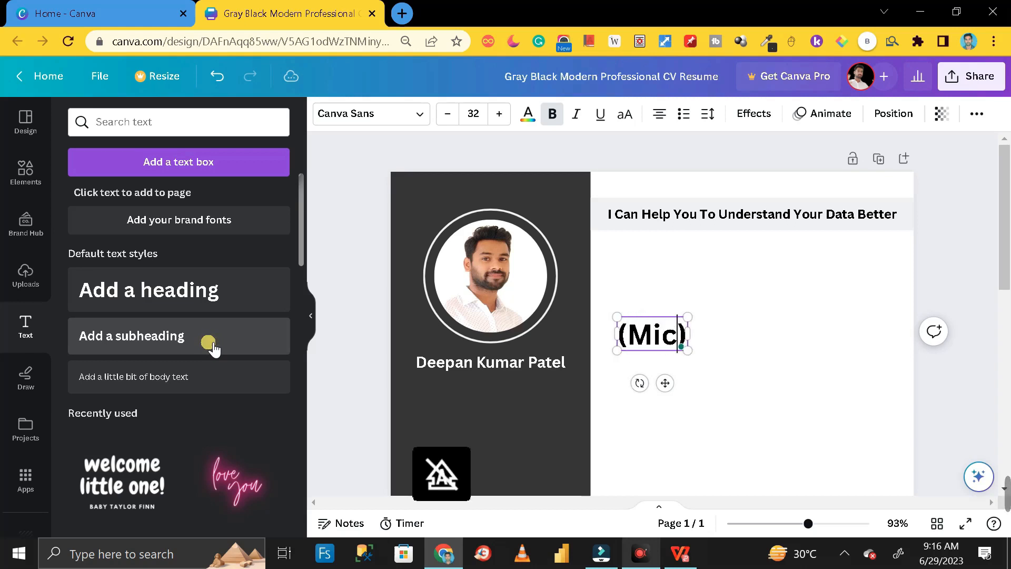
text( Certified)
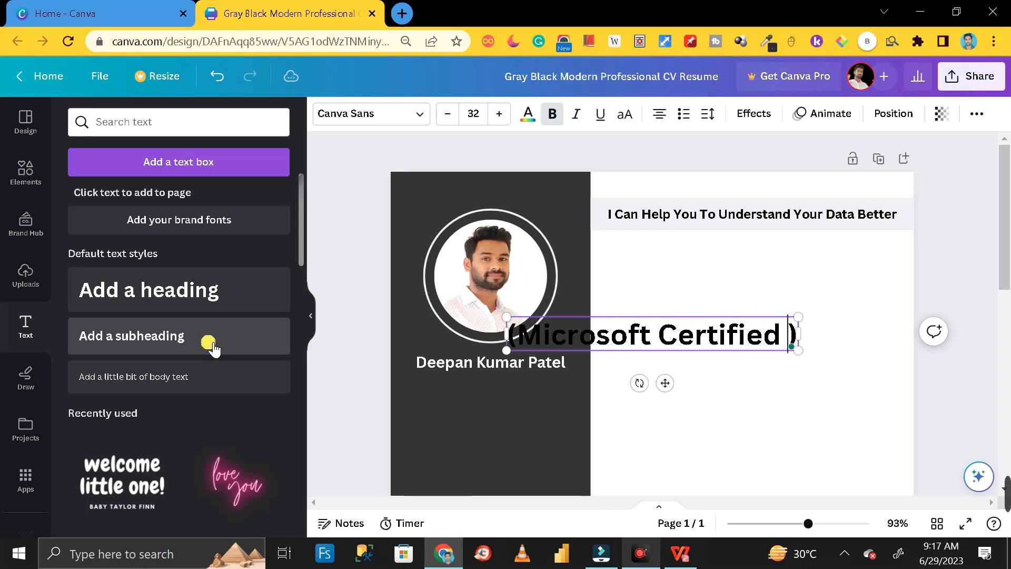
text( ())
text(da-10)
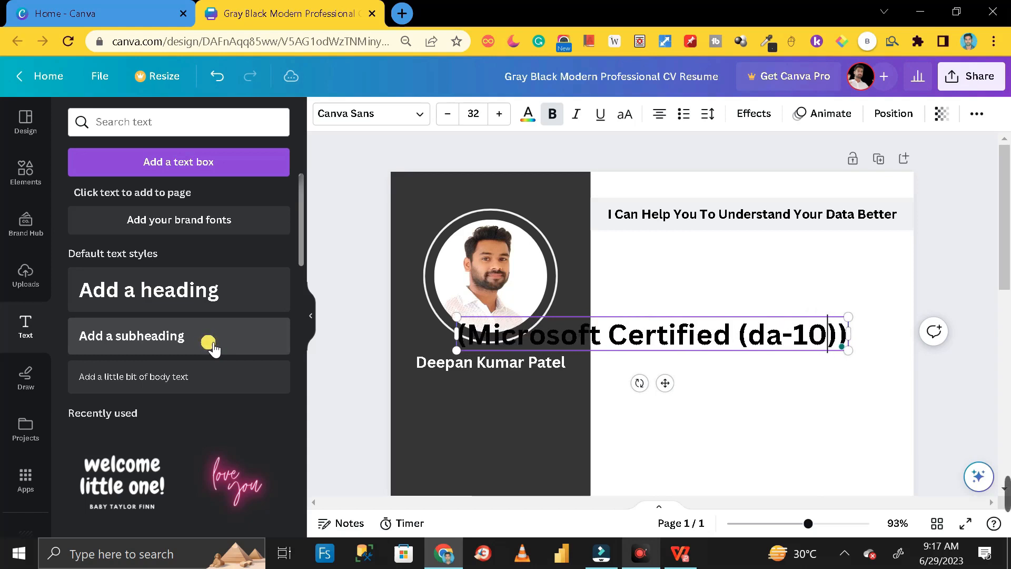
key(BackSpace)
key(BackSpace)
key(BackSpace)
key(BackSpace)
key(BackSpace)
text(DA-)
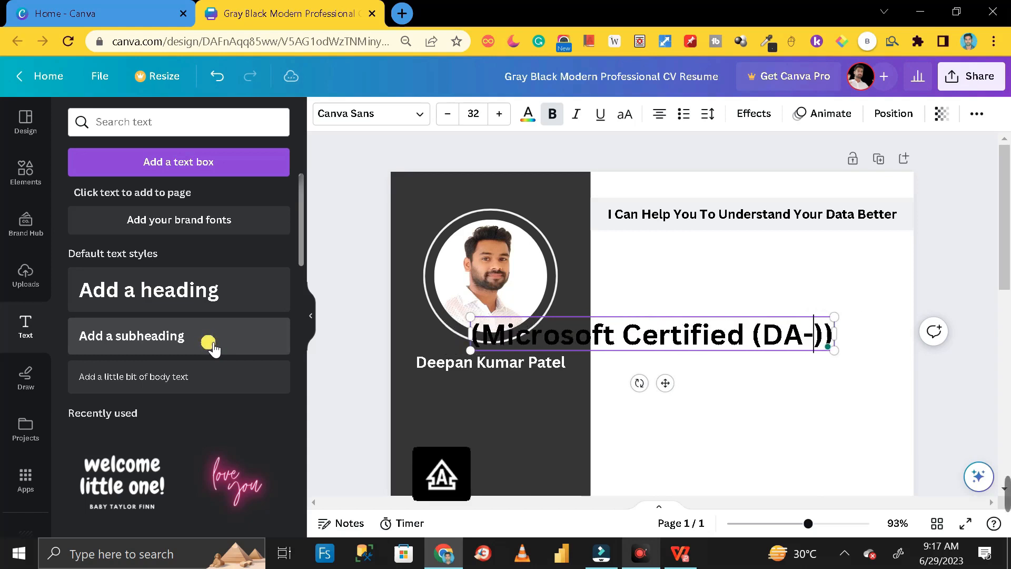
text(100)
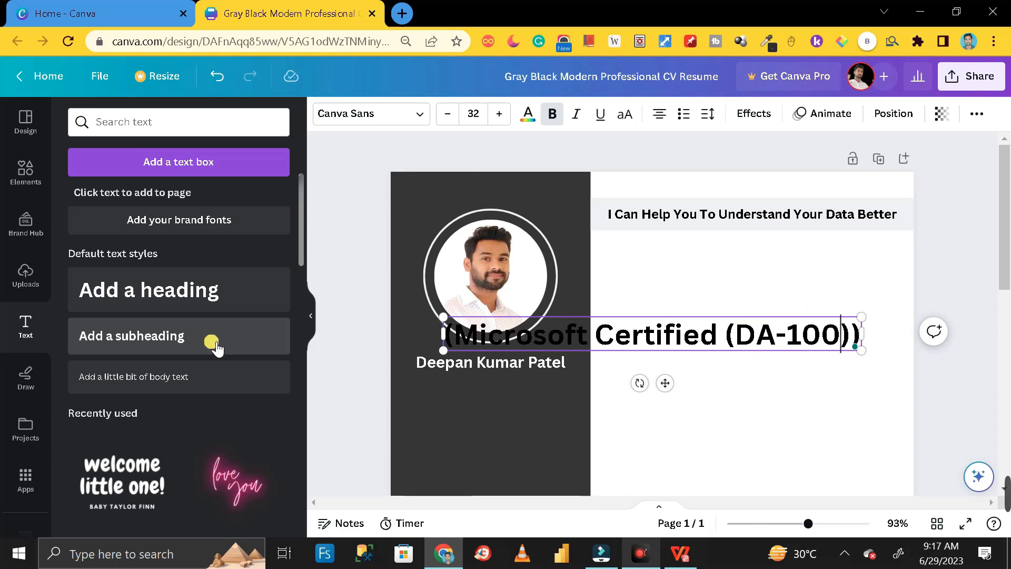
drag(866, 325, 551, 384)
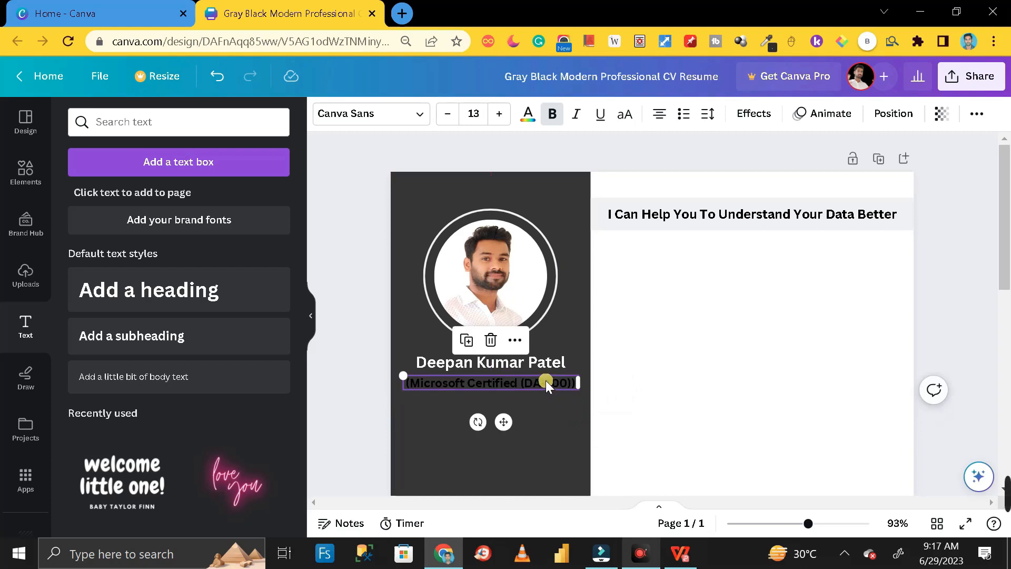
- Make the certification line white and remove its extra closing parenthesis
double_click(527, 382)
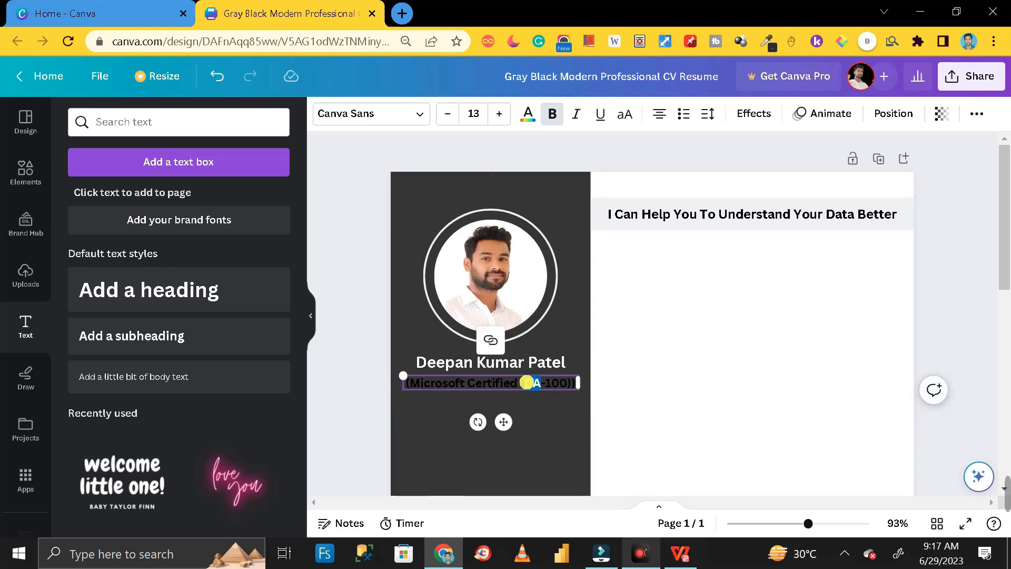
triple_click(527, 382)
click(528, 113)
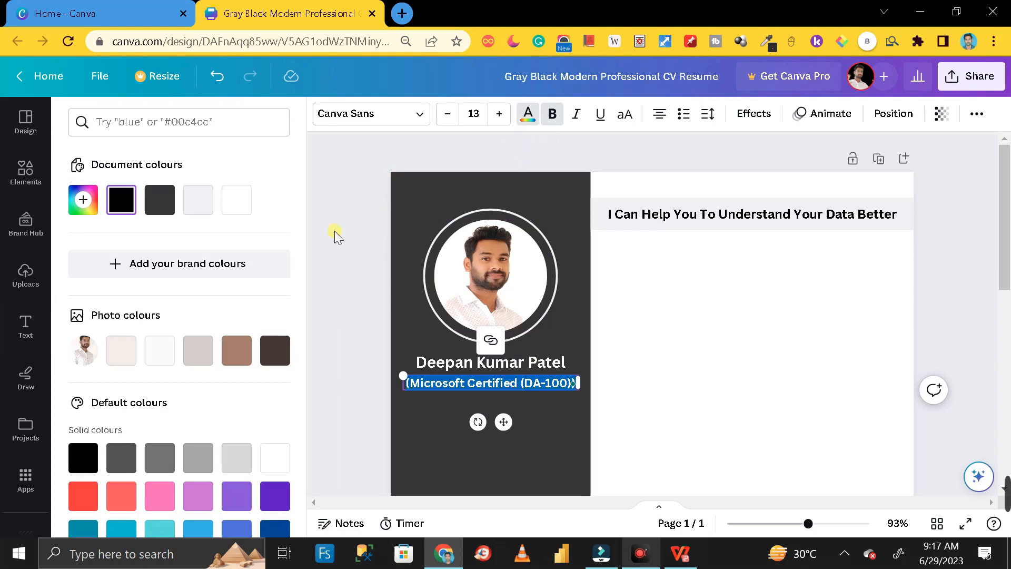
click(236, 200)
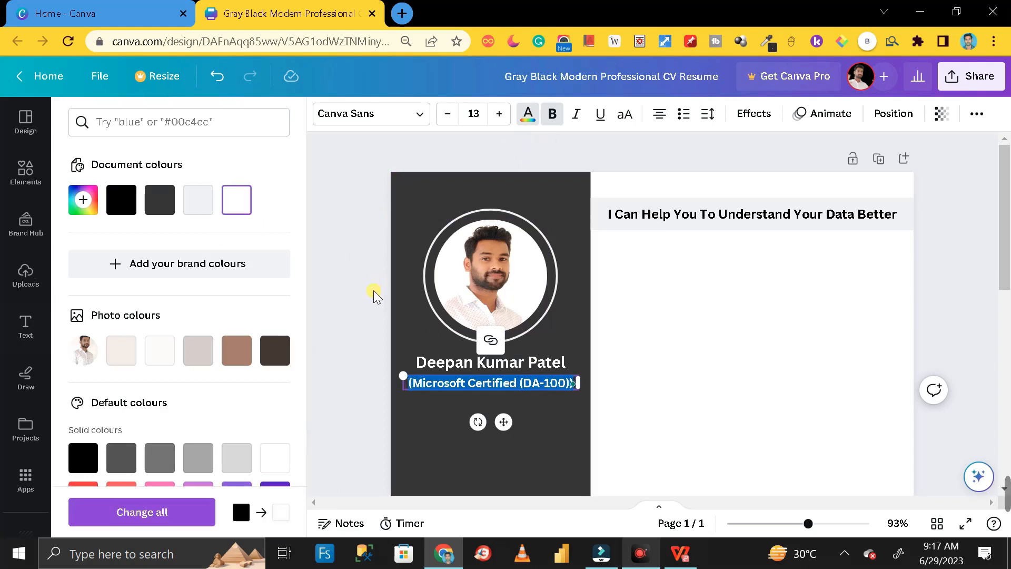
click(374, 290)
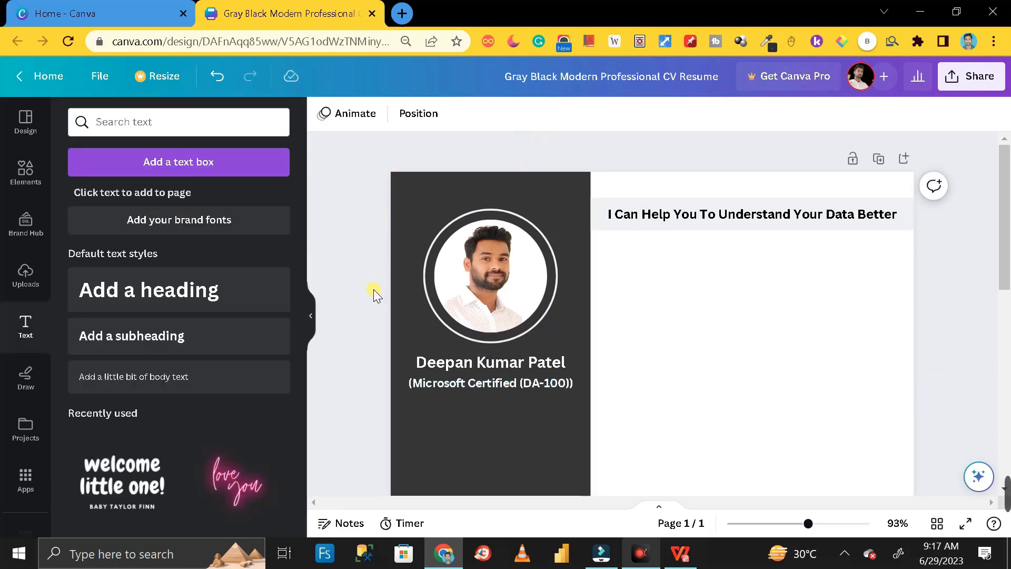
click(524, 383)
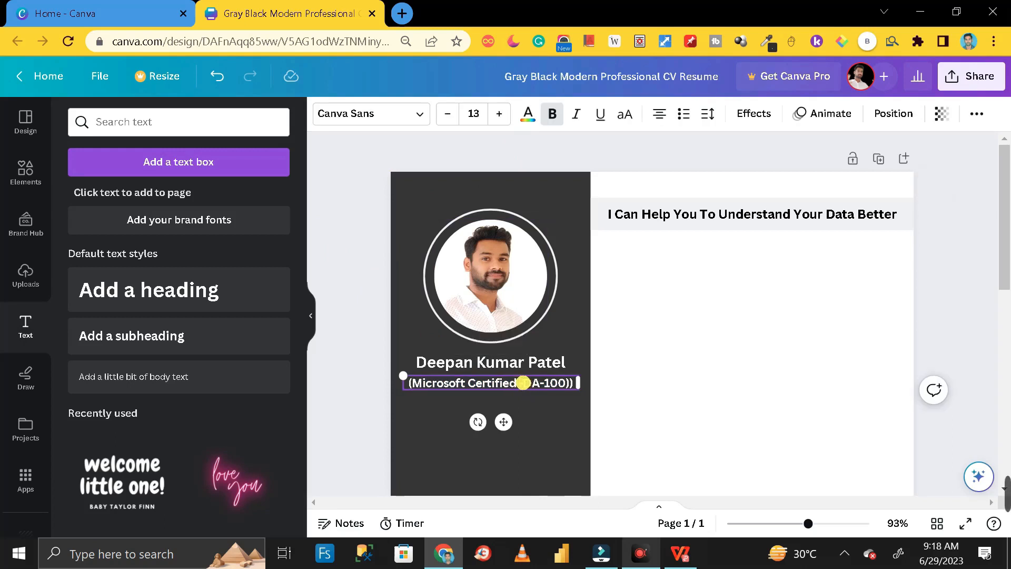
key(BackSpace)
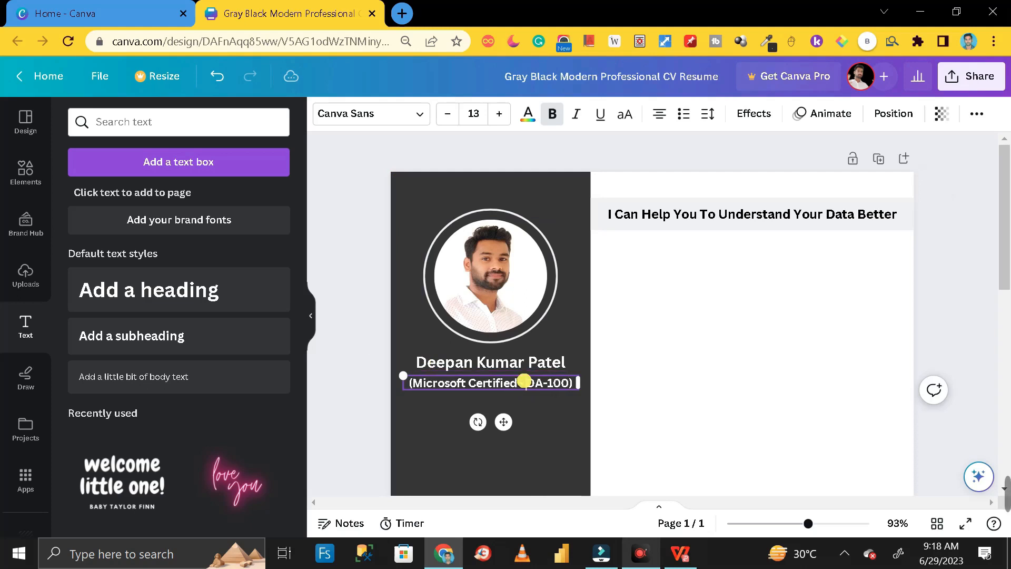
click(624, 429)
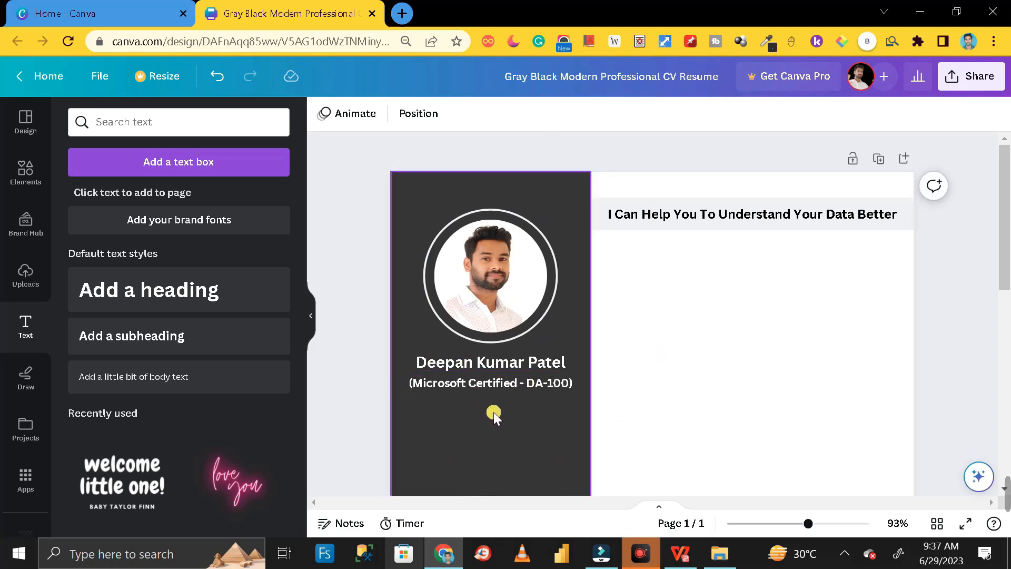
- Add a subheading reading 'CONTACT DETAIL' and shrink it into the dark sidebar
scroll(504, 412, down, 2)
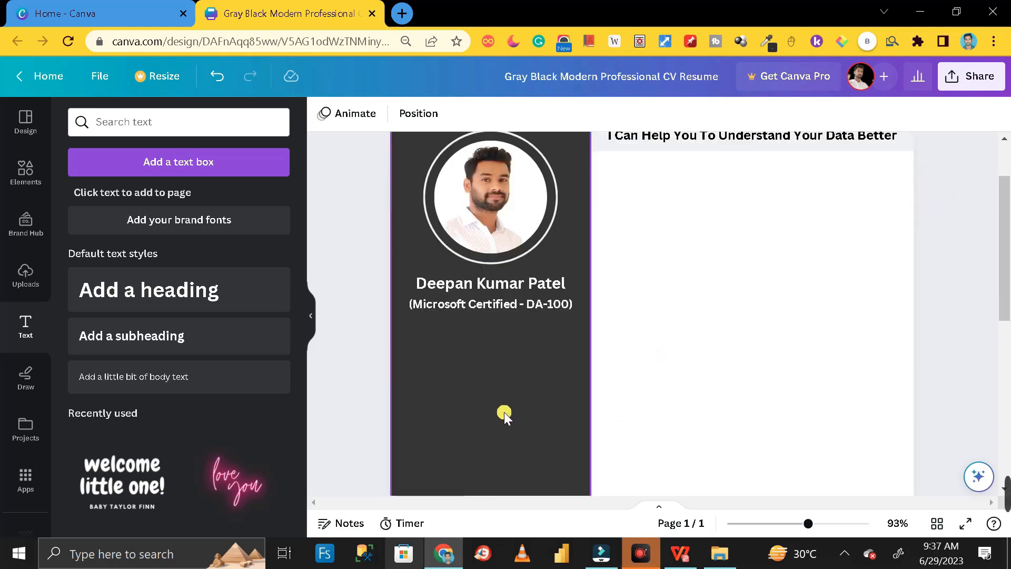
click(128, 337)
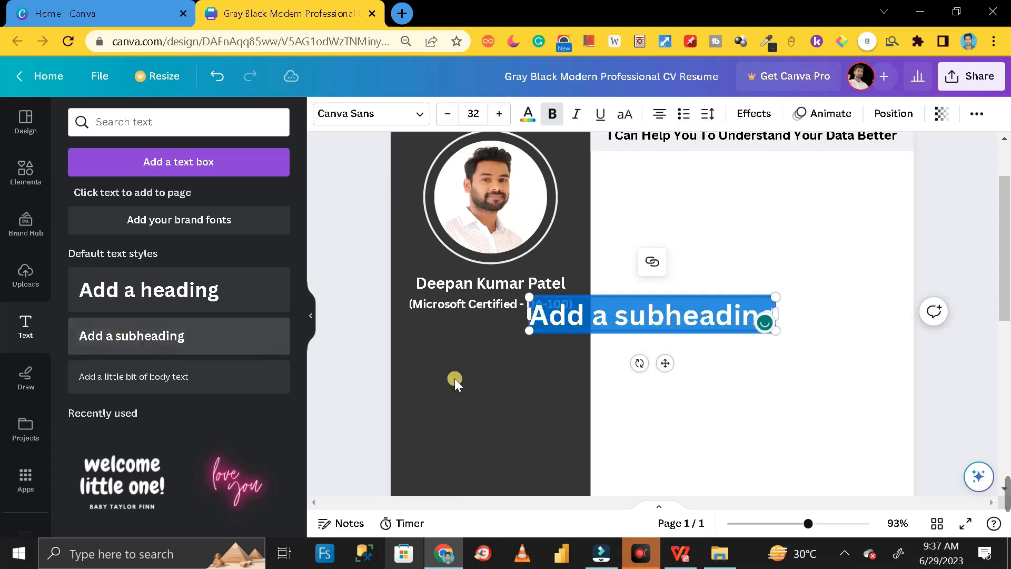
key(Caps_Lock)
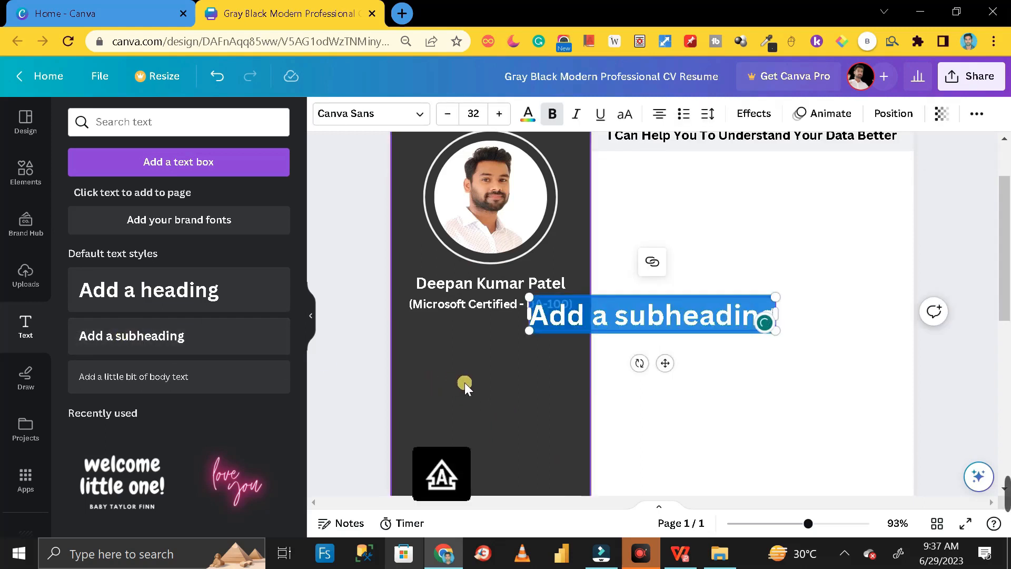
text(CON)
text(TAY)
key(BackSpace)
text(CT)
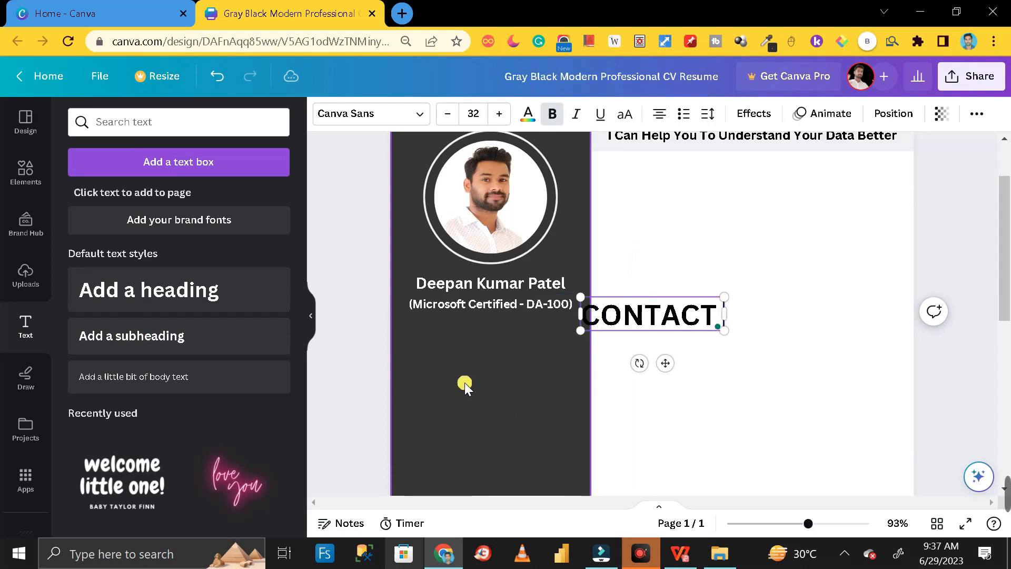
text( DETAIL)
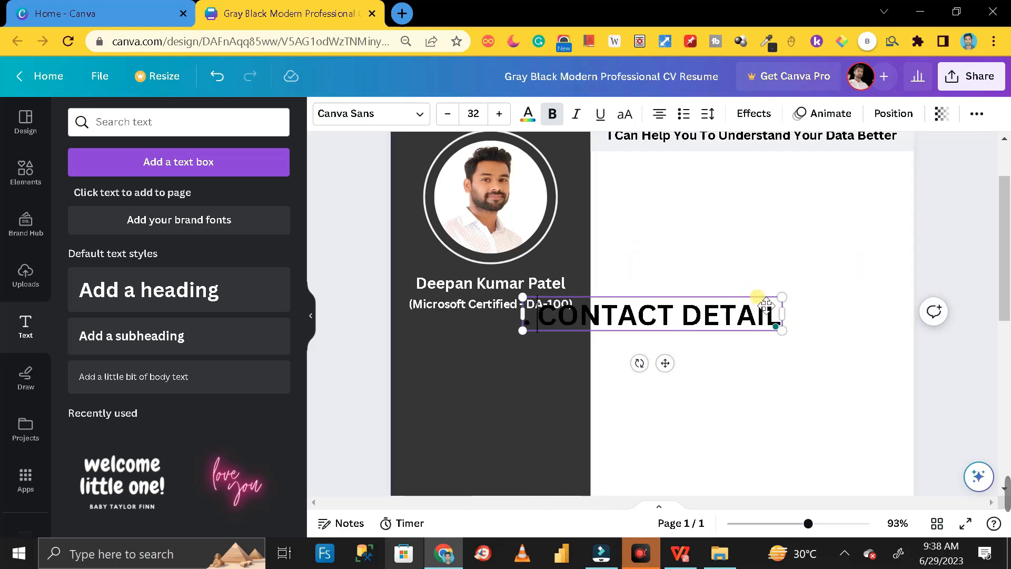
drag(780, 299, 495, 340)
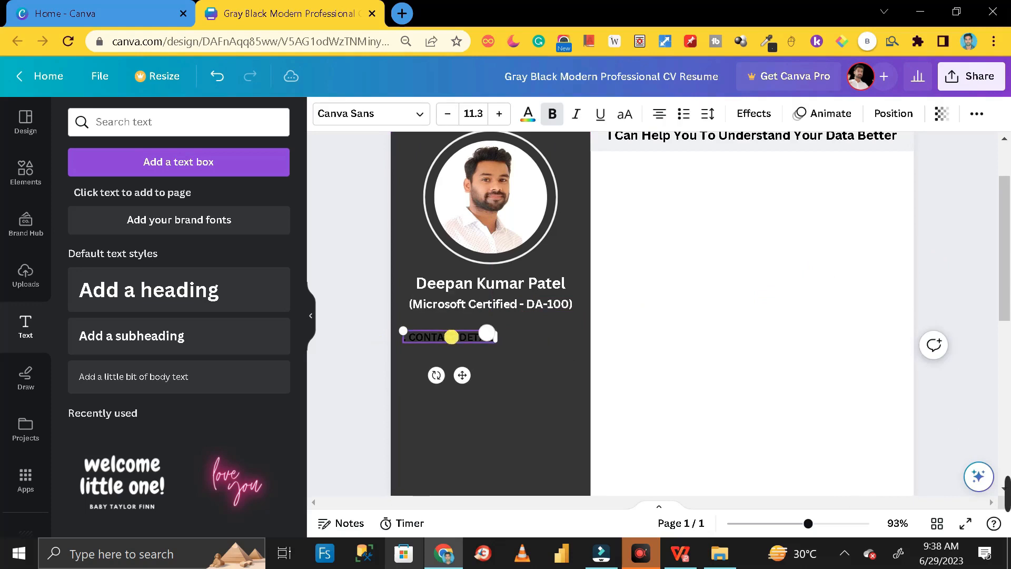
- Give the CONTACT DETAIL text a light colour
double_click(451, 337)
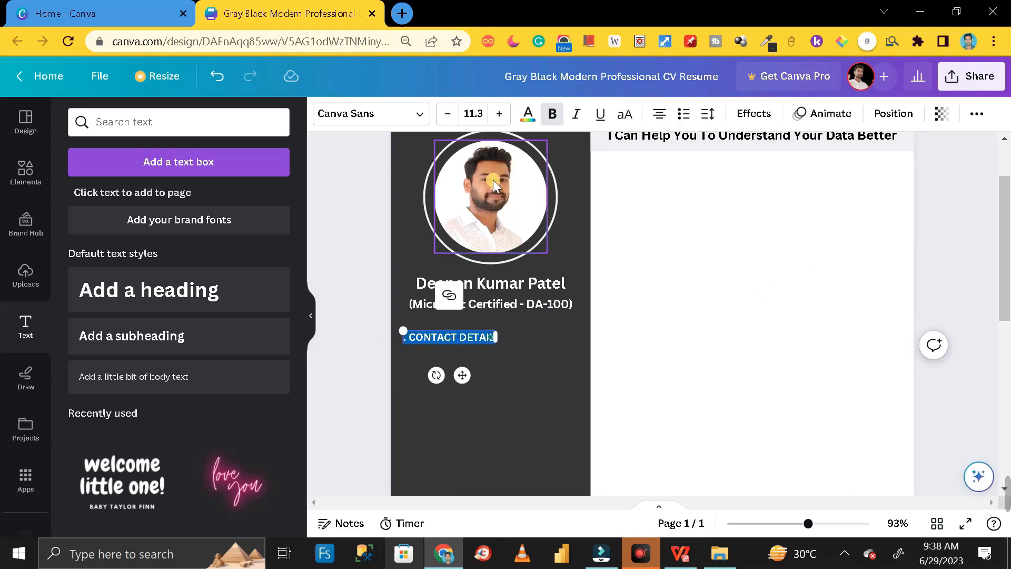
click(538, 124)
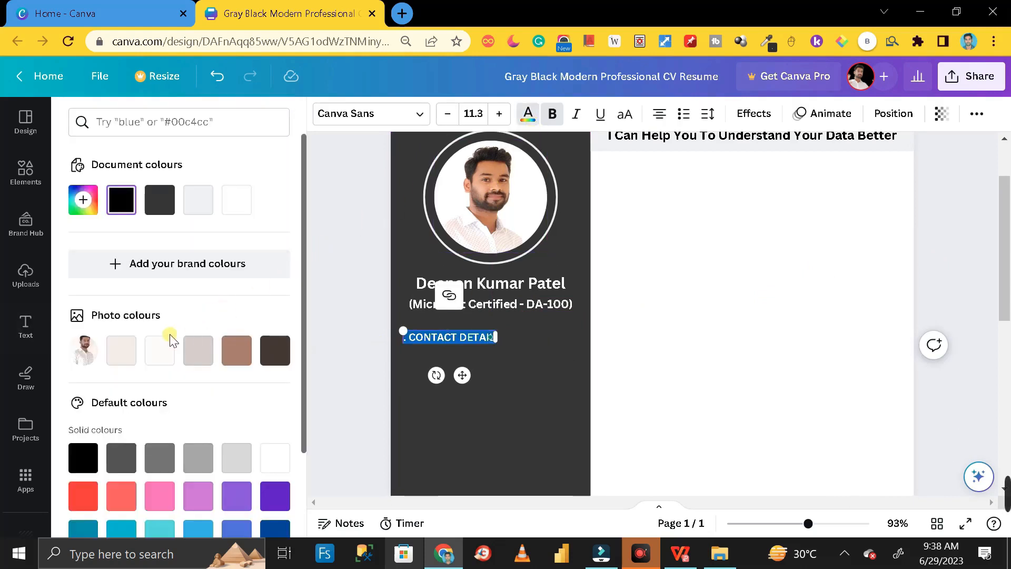
click(159, 350)
click(351, 296)
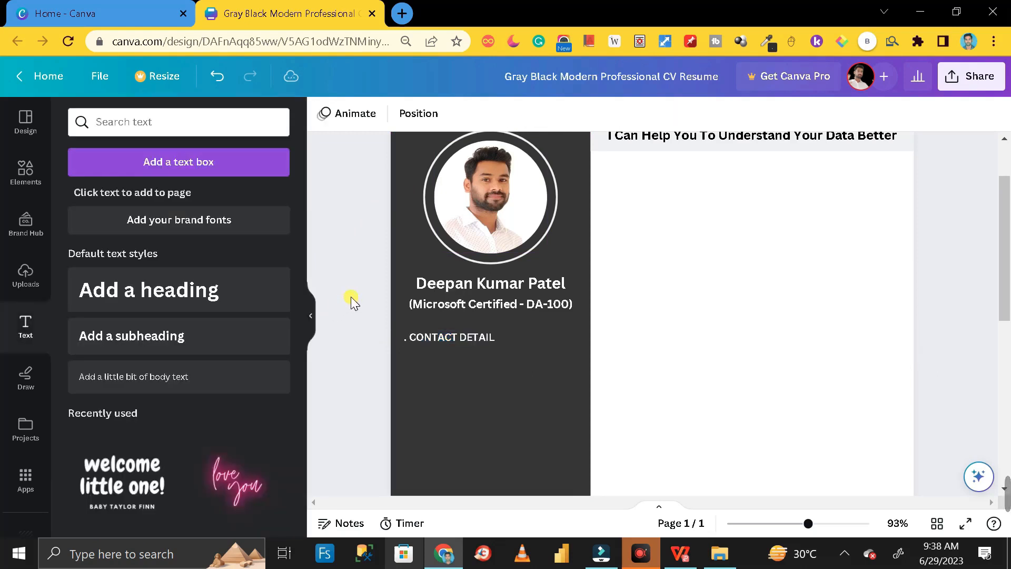
scroll(421, 279, down, 2)
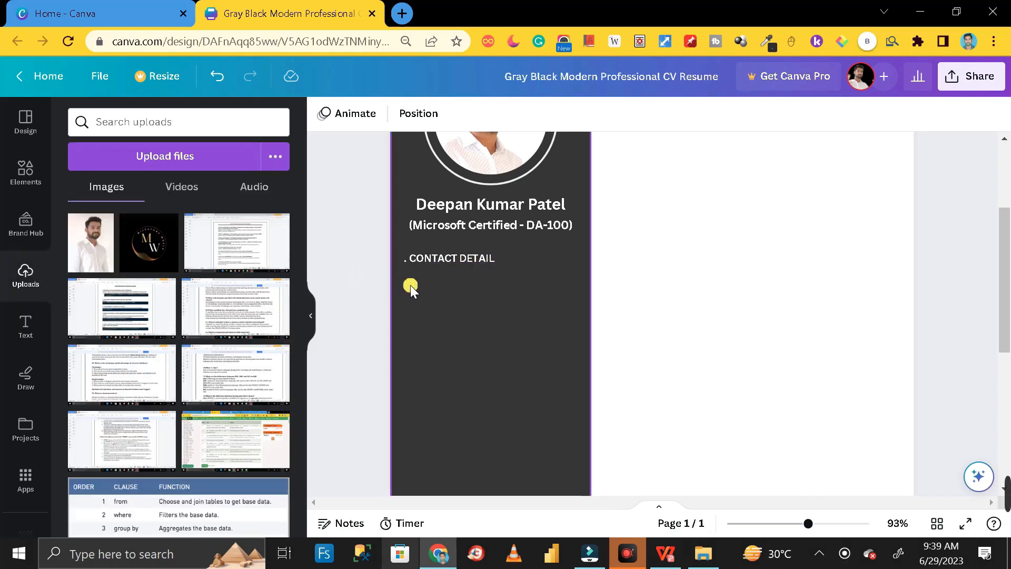
click(26, 174)
- Search the elements for 'LOCATION' and add the black location pin graphic
click(150, 119)
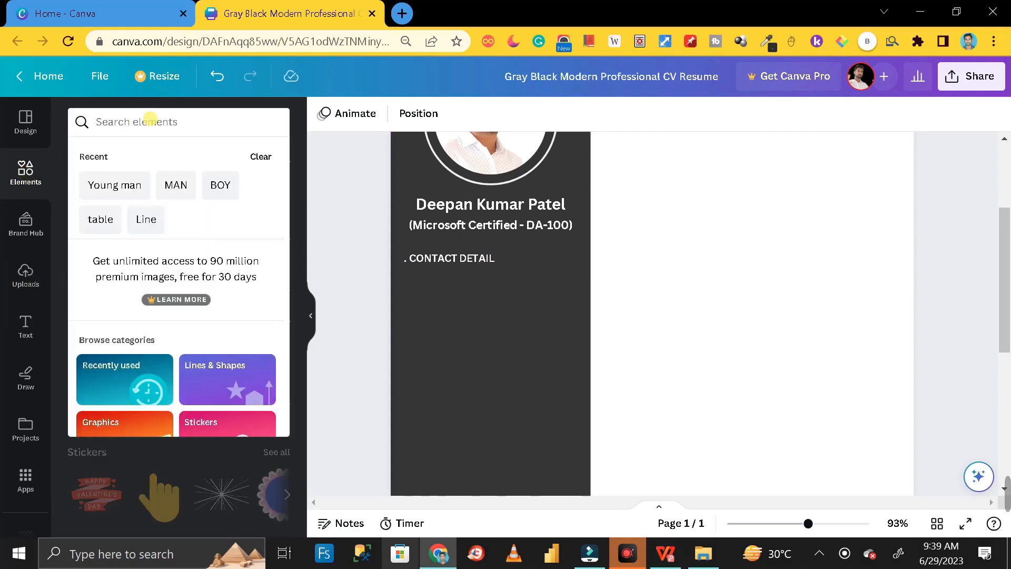
text(LOCATION)
key(Return)
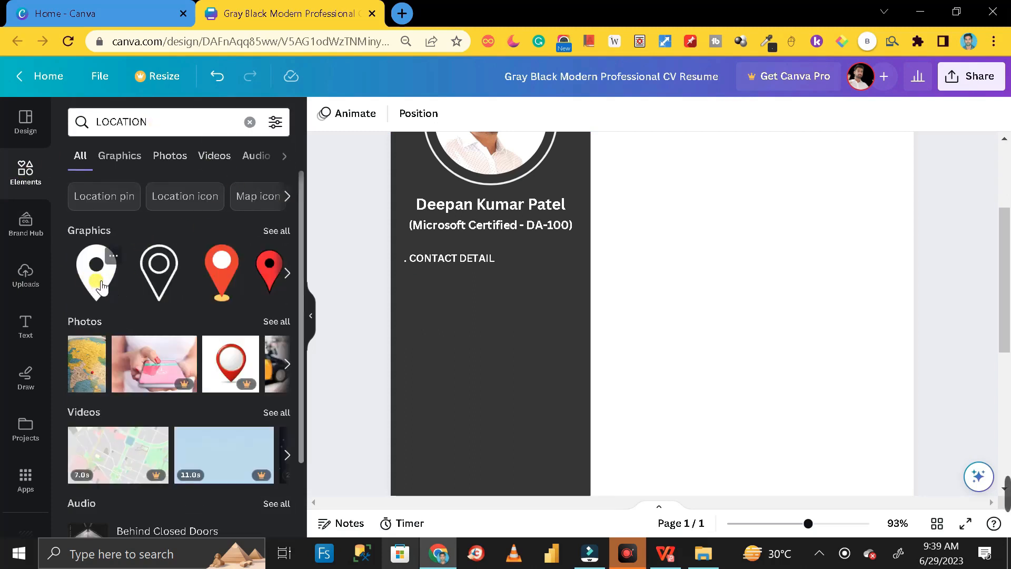
click(103, 294)
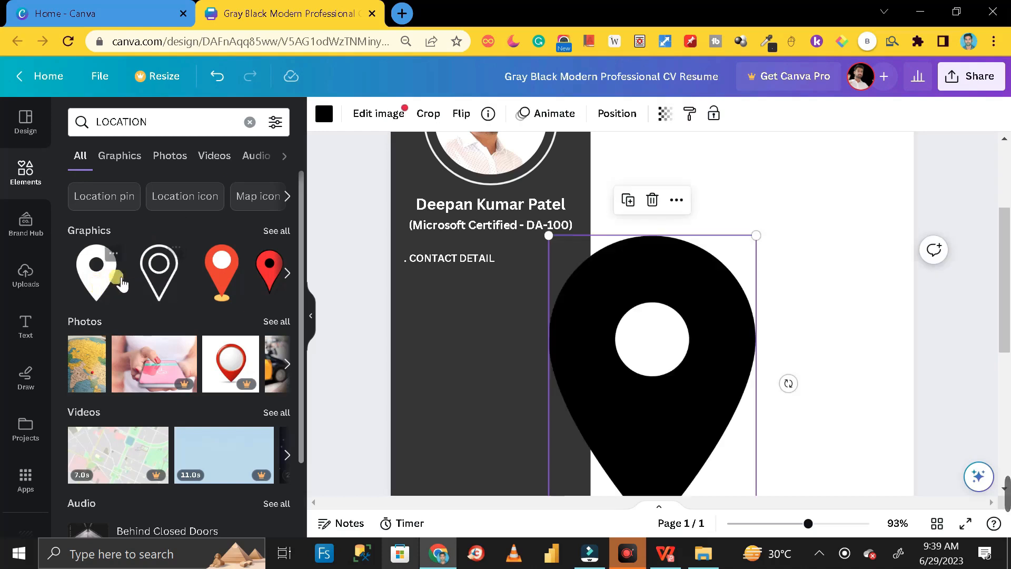
- Resize the location pin and colour it white
scroll(774, 368, down, 4)
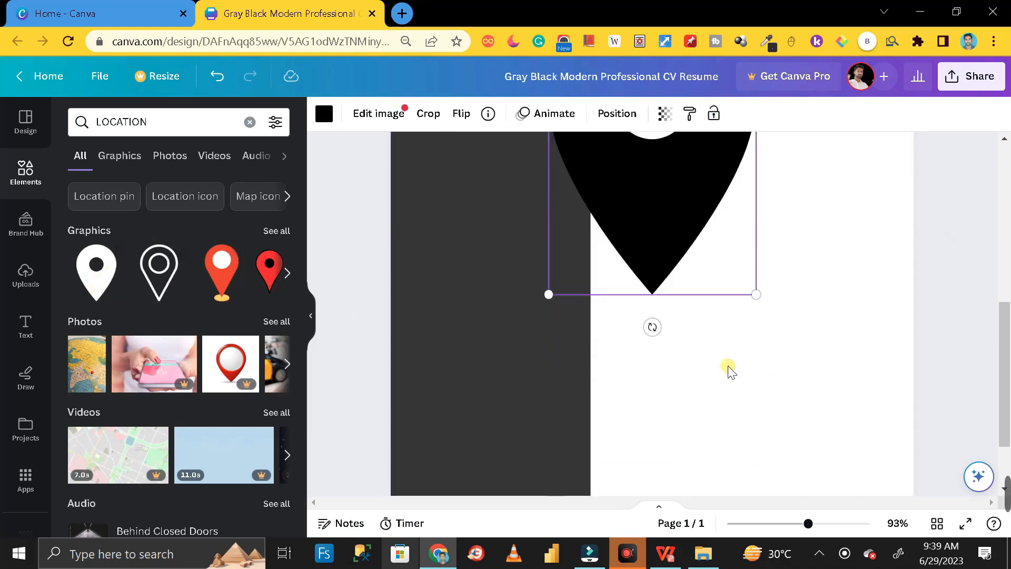
scroll(745, 343, up, 1)
drag(756, 374, 669, 225)
scroll(683, 247, up, 3)
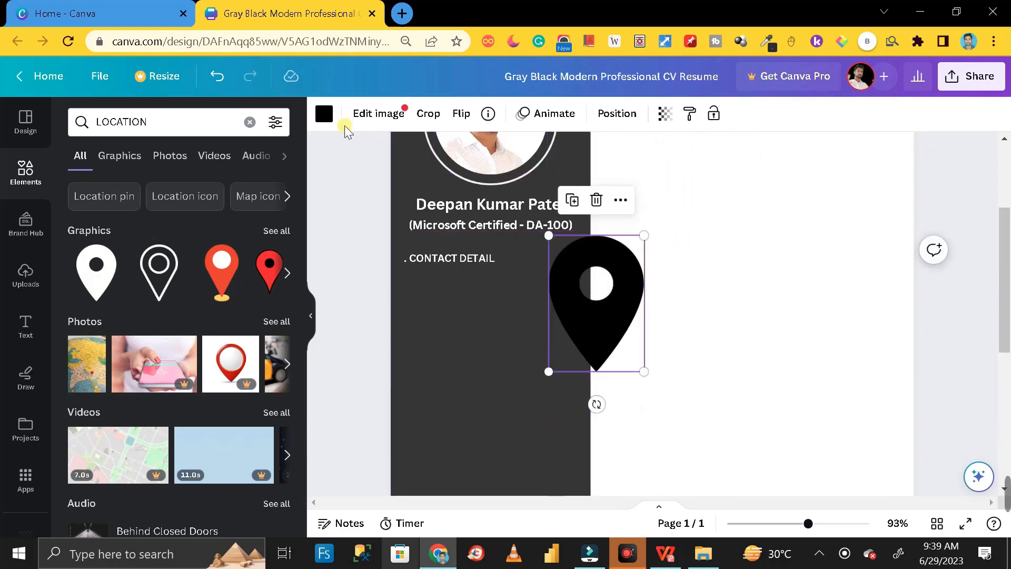
click(326, 126)
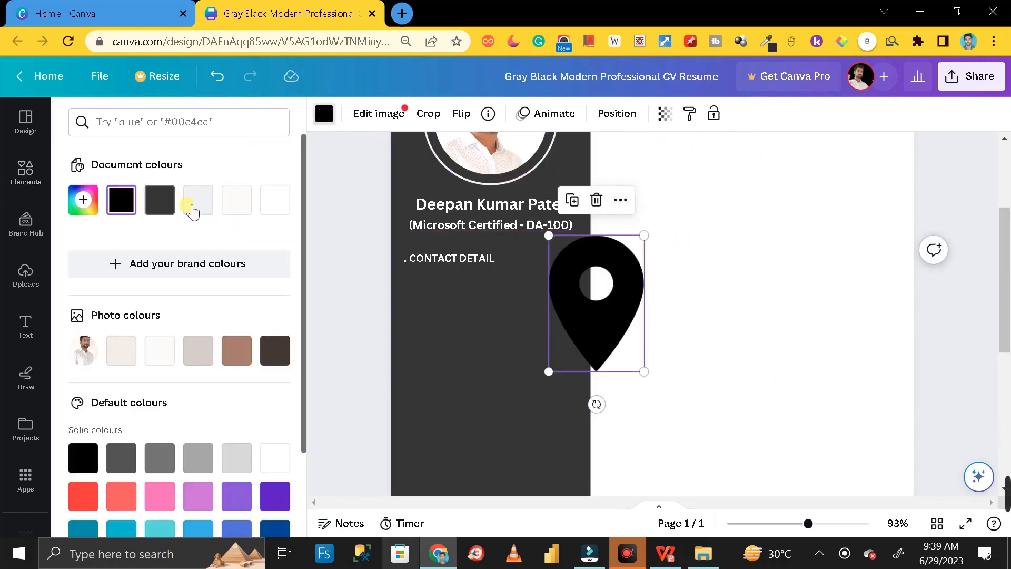
click(274, 201)
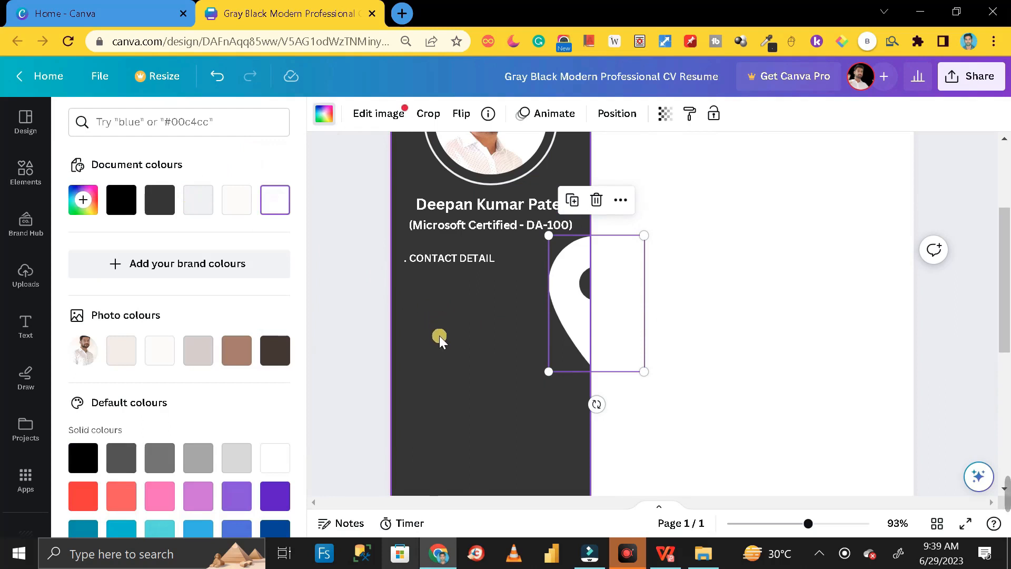
- Move the pin just below CONTACT DETAIL and shrink it to a tiny icon
drag(538, 351, 502, 338)
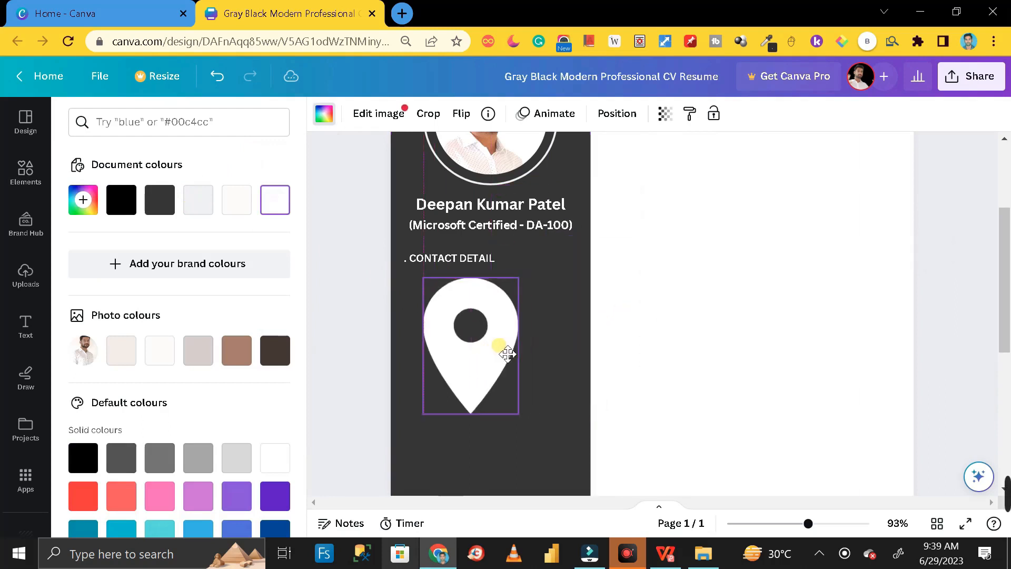
drag(519, 415, 429, 291)
click(378, 283)
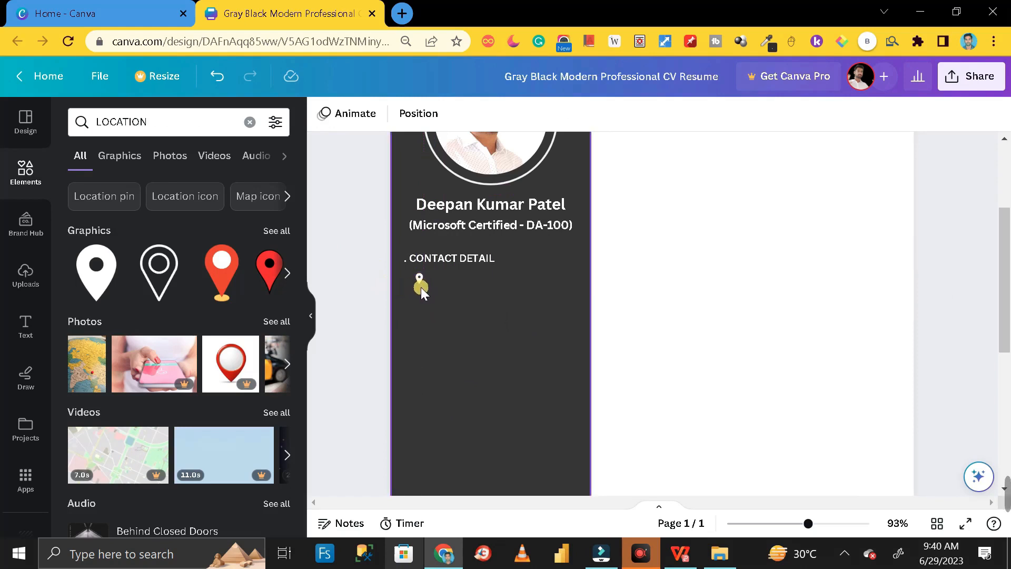
click(27, 327)
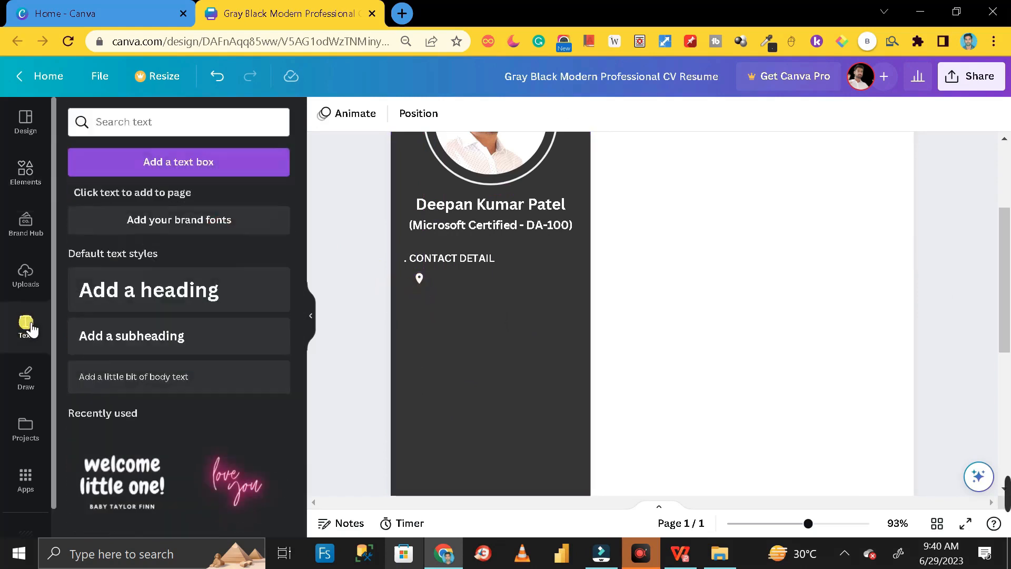
- Add a body text box with the pasted home address and make it white
click(132, 376)
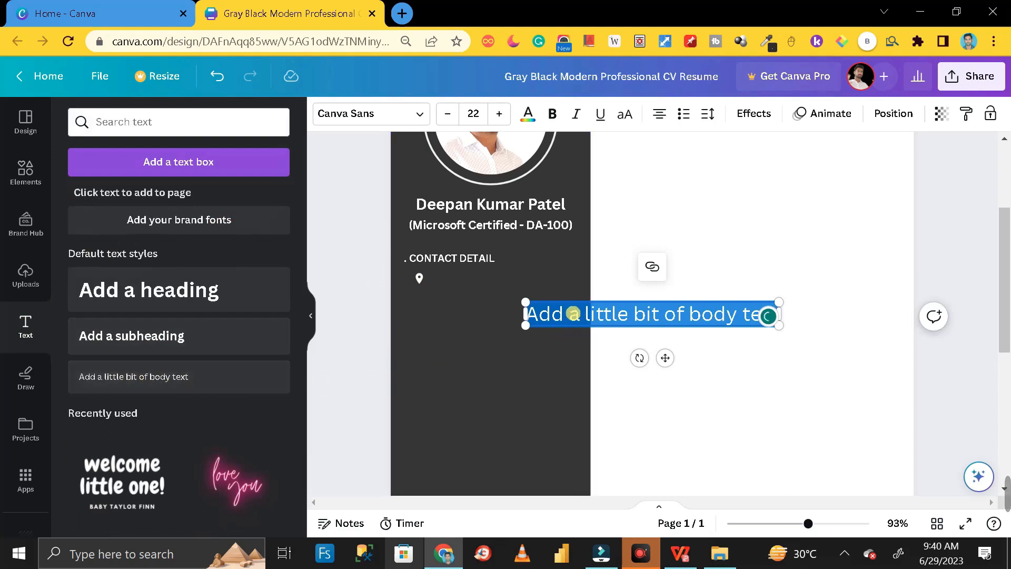
drag(700, 396, 533, 324)
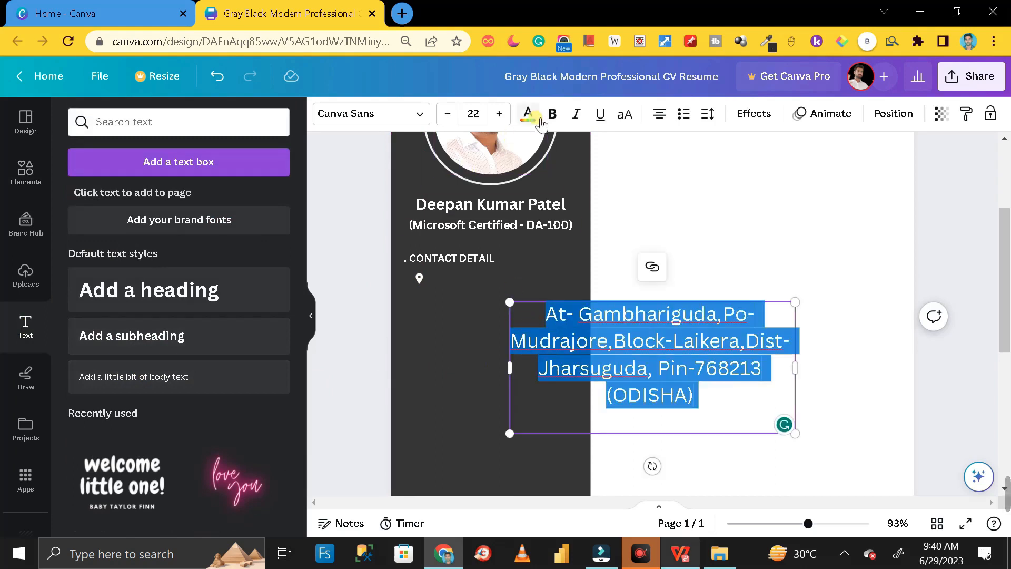
click(527, 113)
click(274, 199)
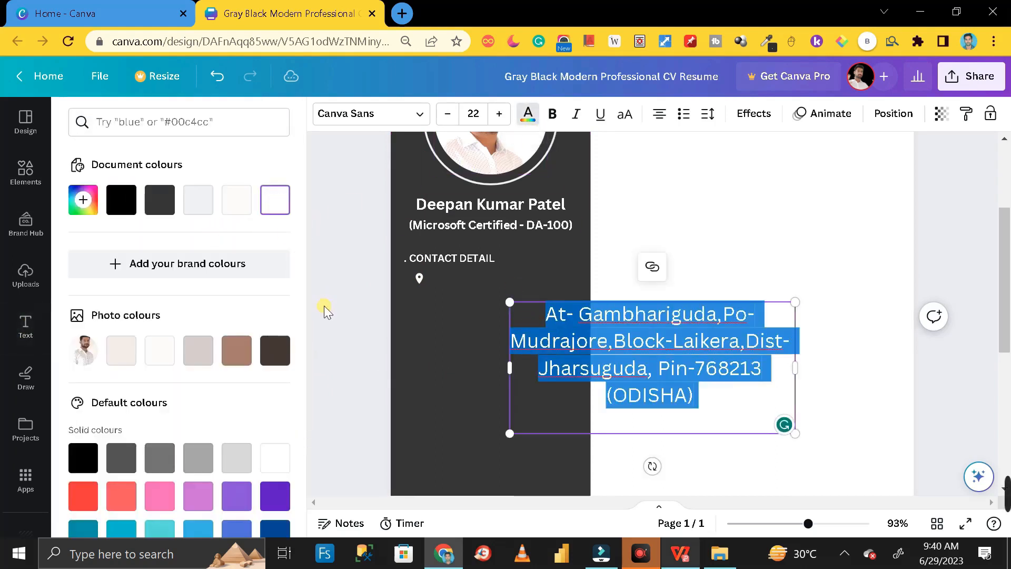
click(337, 292)
- Shrink the address to size 7.9, place it beside the pin, and left-align it
drag(612, 347, 478, 344)
drag(658, 430, 487, 360)
drag(447, 322, 493, 311)
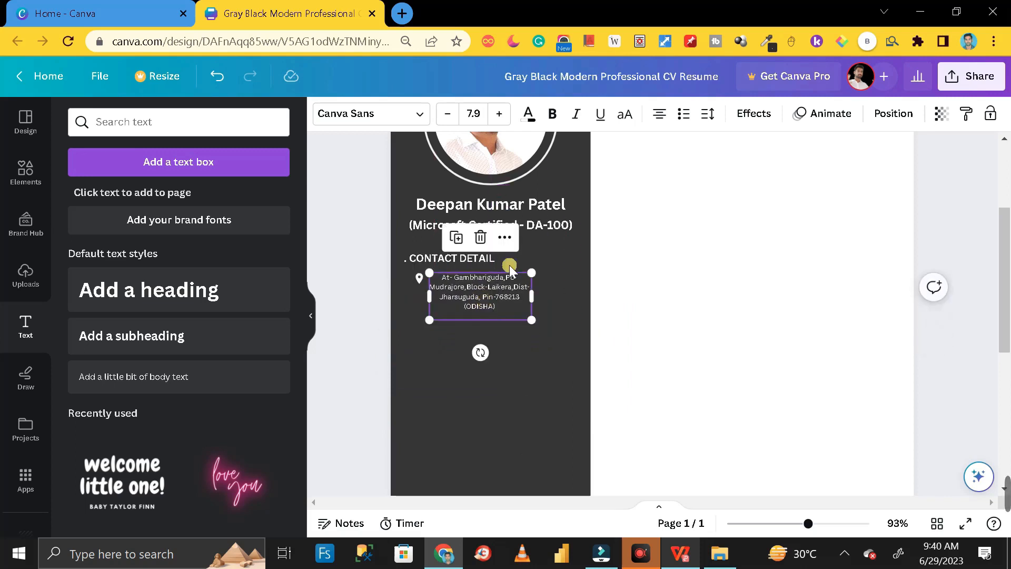
click(671, 117)
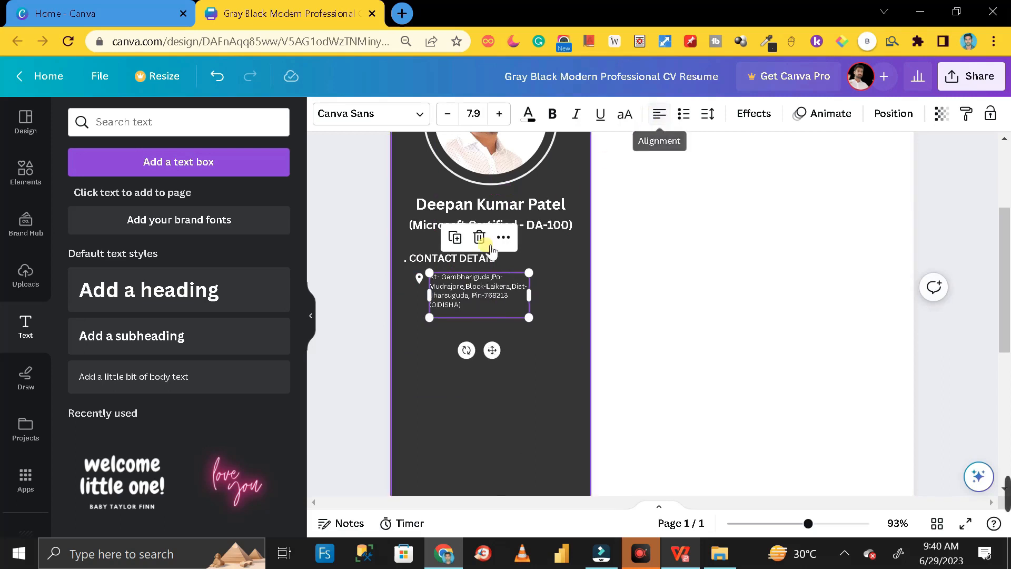
click(372, 304)
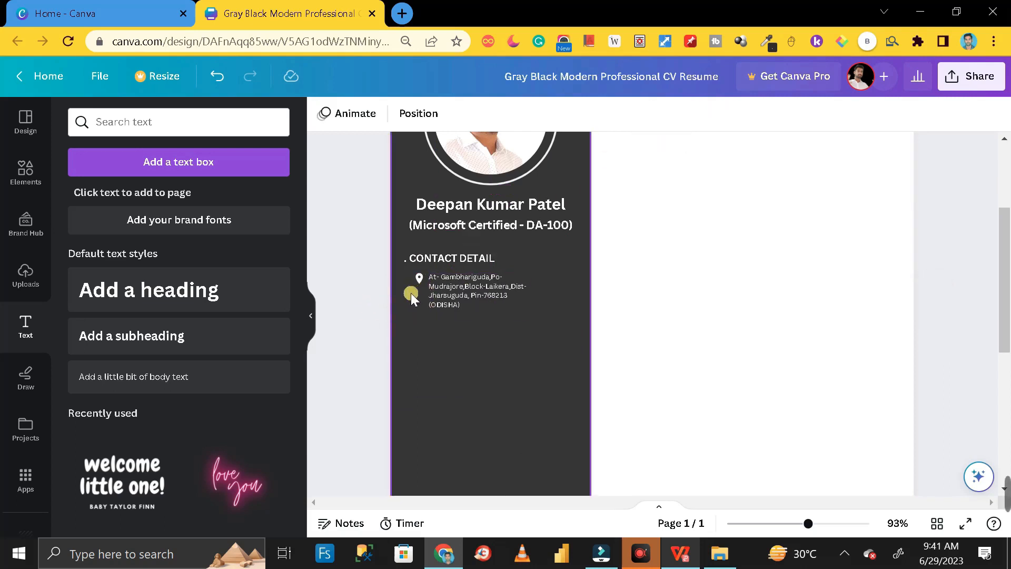
- Search the elements for 'EMAIL' and add the black circle envelope graphic
click(29, 178)
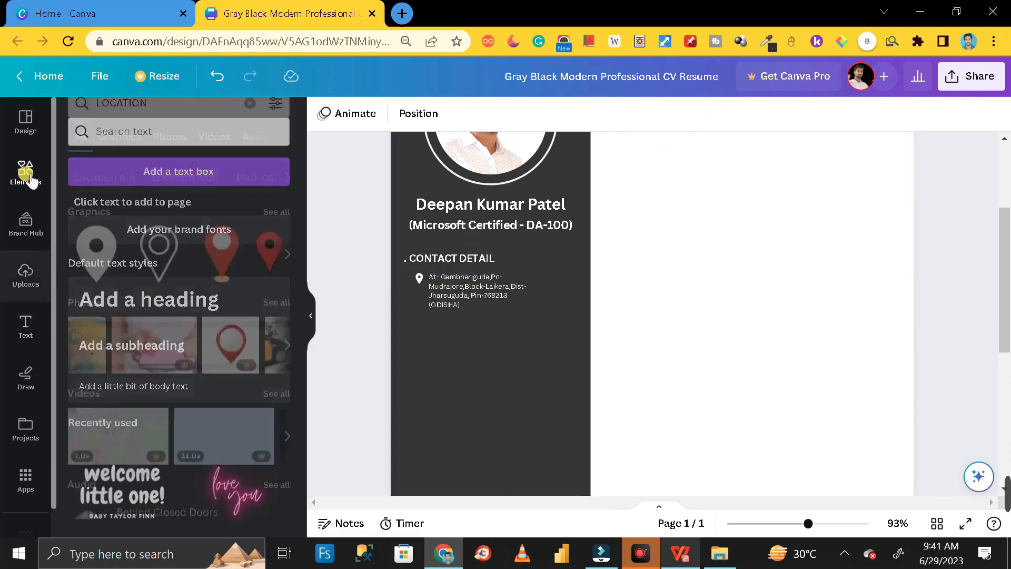
click(164, 121)
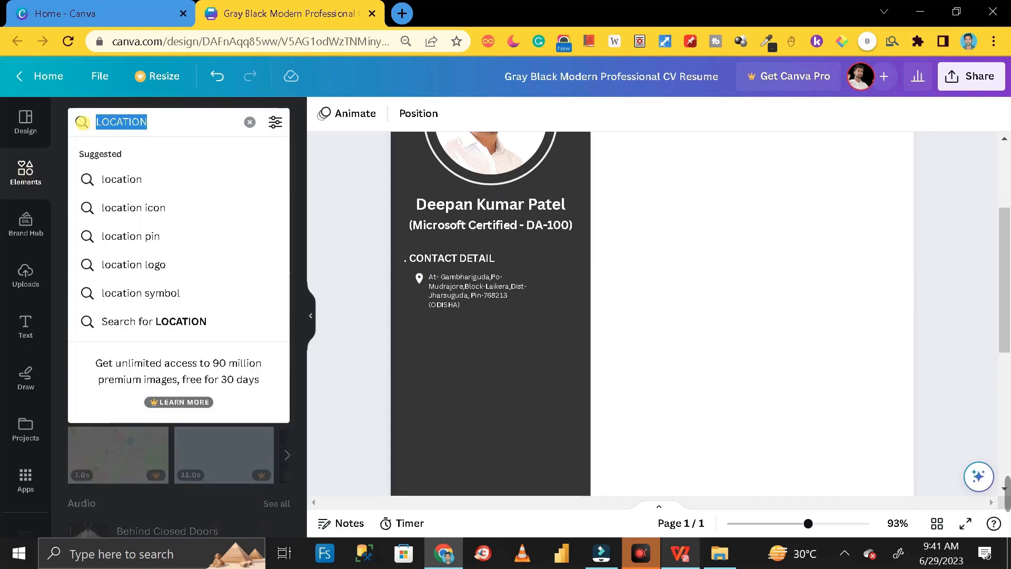
text(EMAIL)
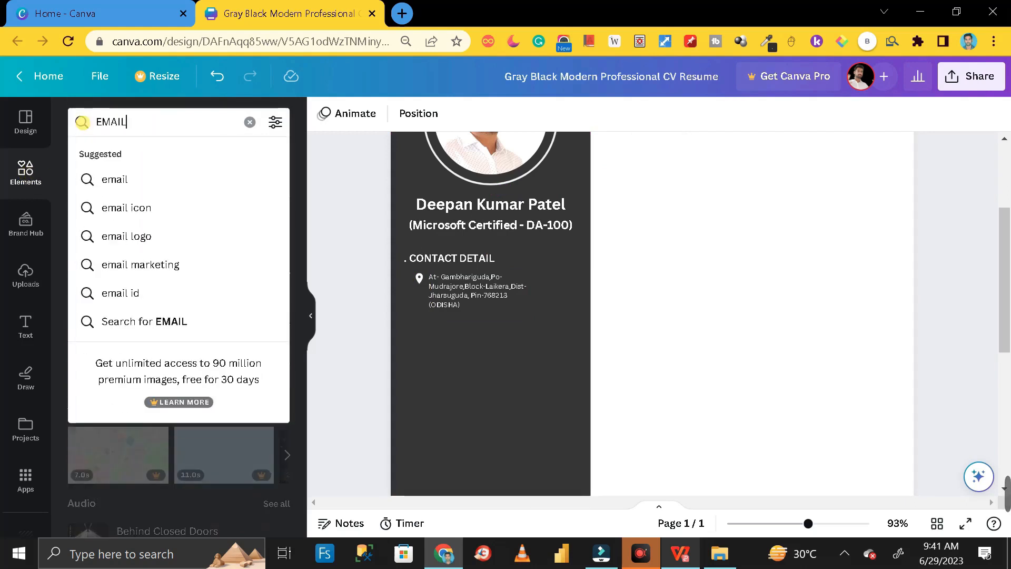
key(Return)
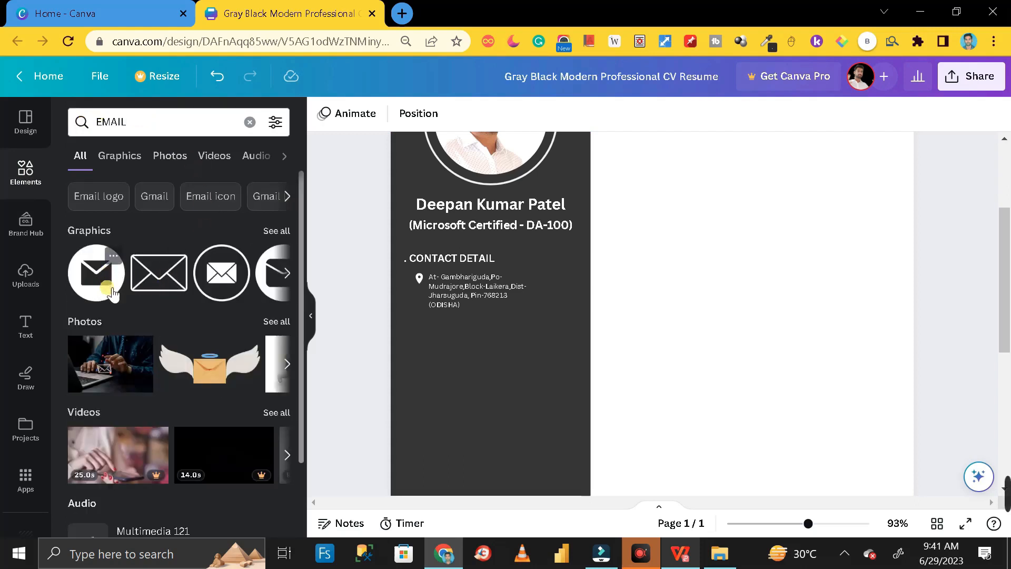
click(278, 230)
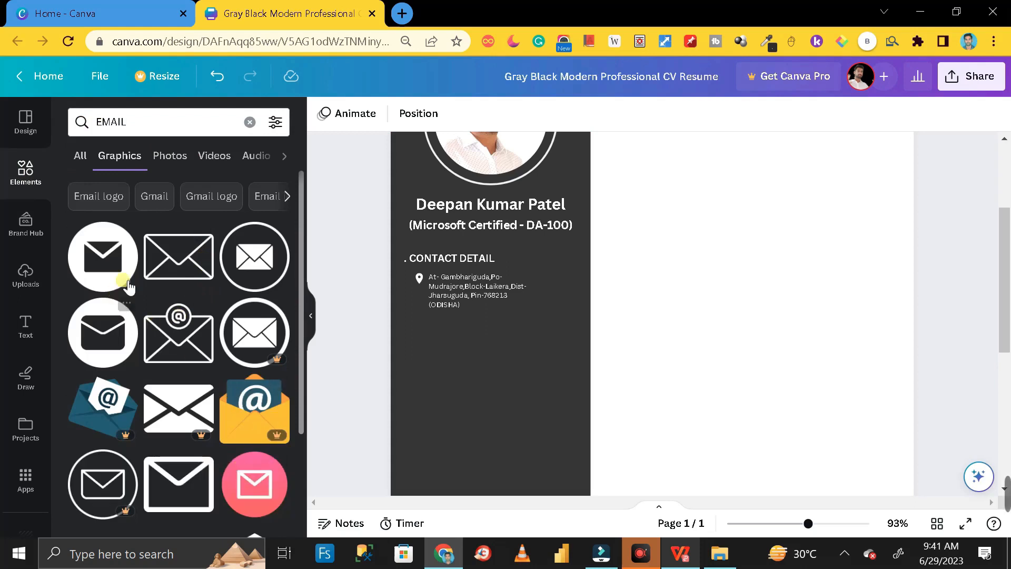
click(102, 256)
- Colour the envelope Turquoise and shrink it into place below the address
drag(673, 425, 542, 427)
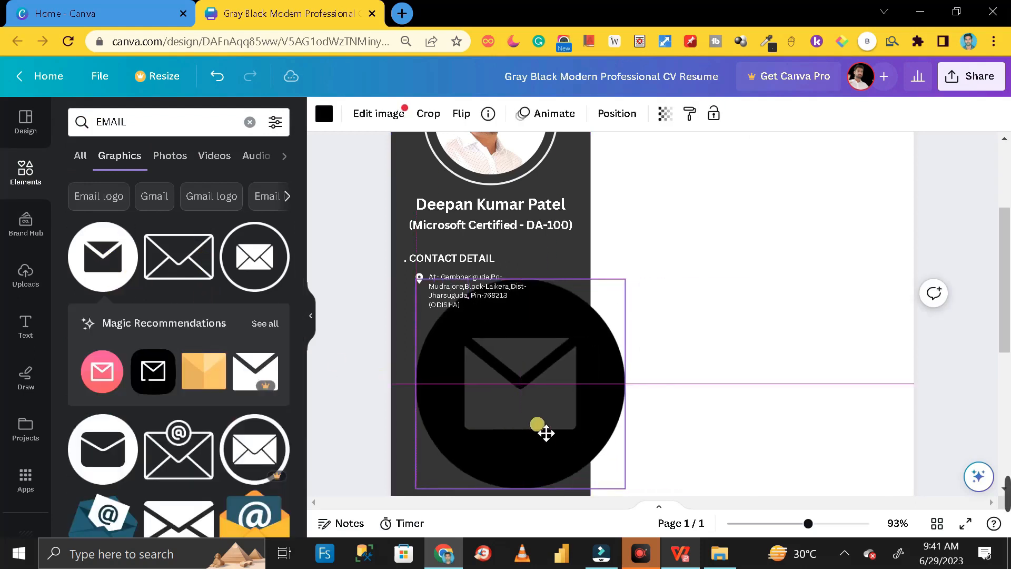
drag(583, 346, 800, 338)
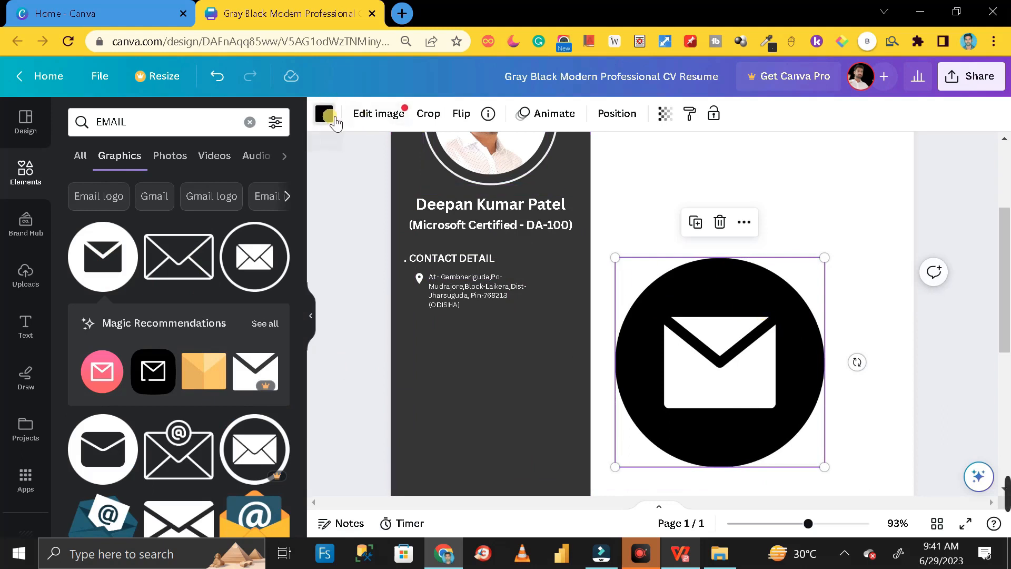
click(336, 122)
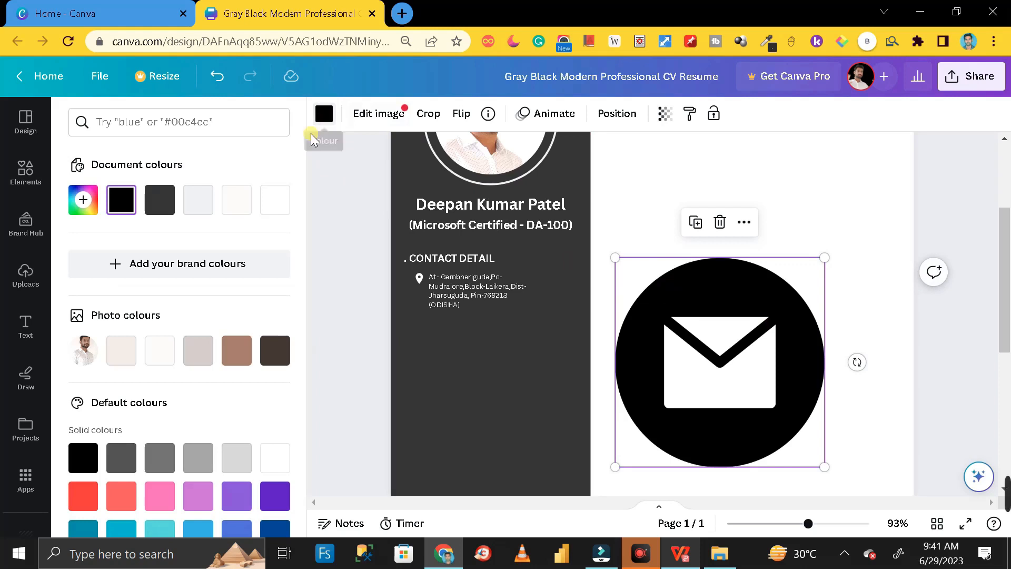
scroll(176, 433, down, 2)
click(160, 456)
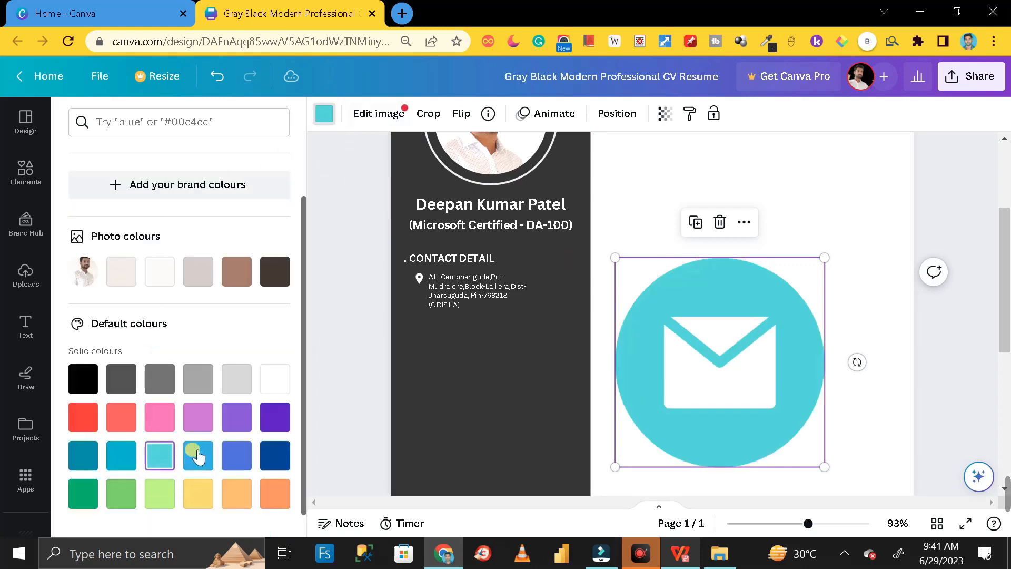
drag(825, 467, 432, 341)
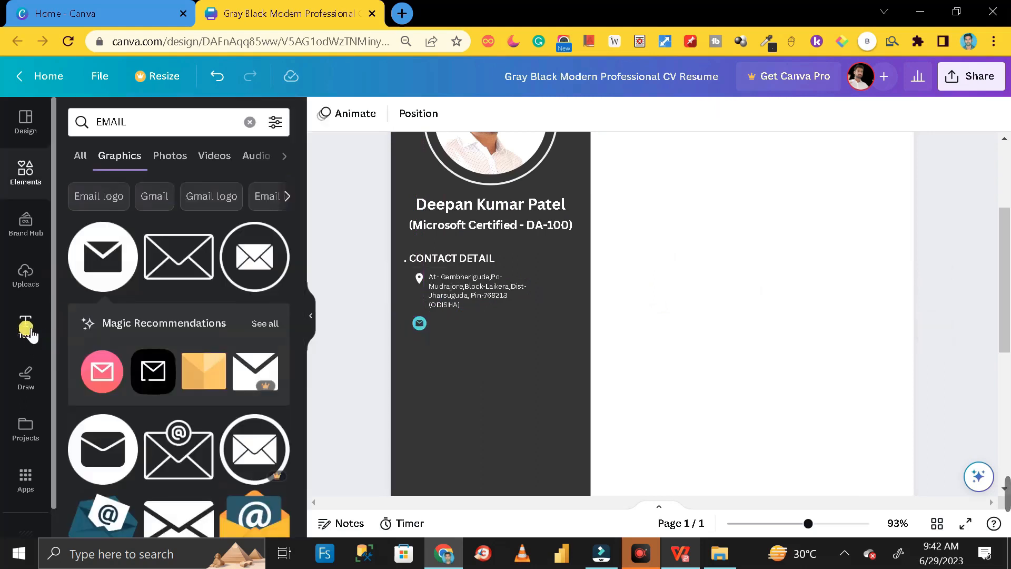
click(27, 329)
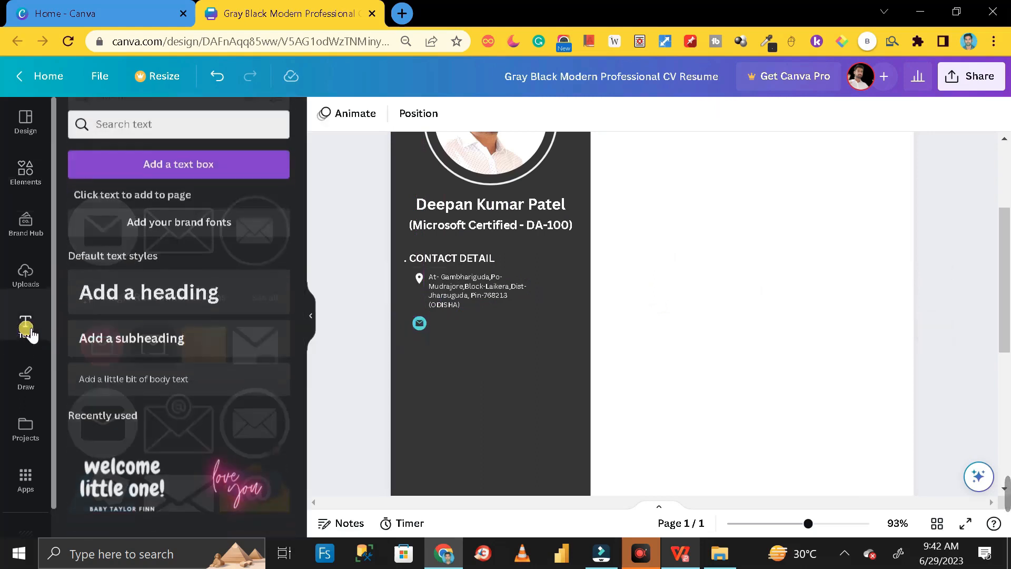
- Add a body text box with the pasted e-mail address, aligned beside the envelope icon
click(173, 377)
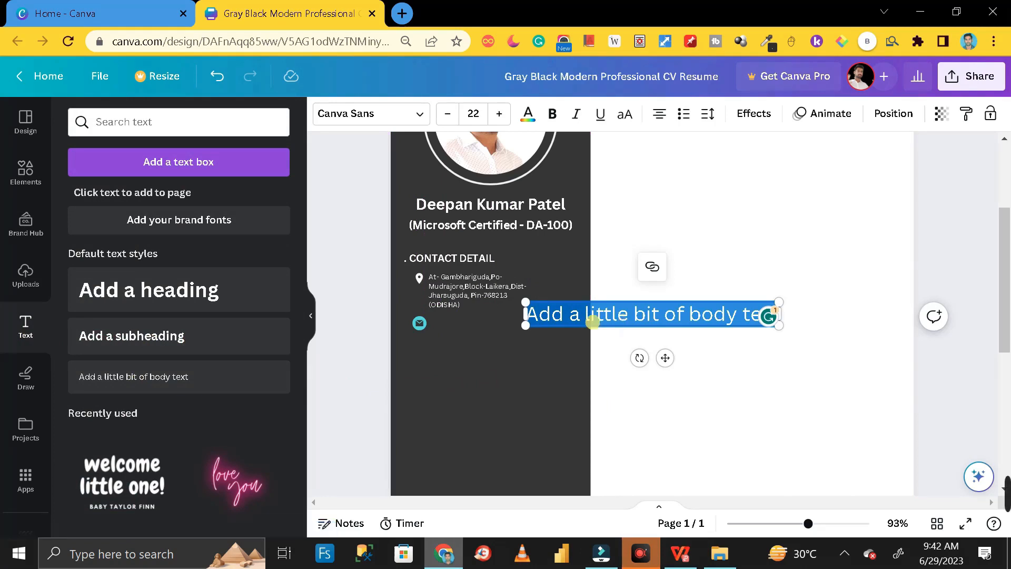
key(ctrl+v)
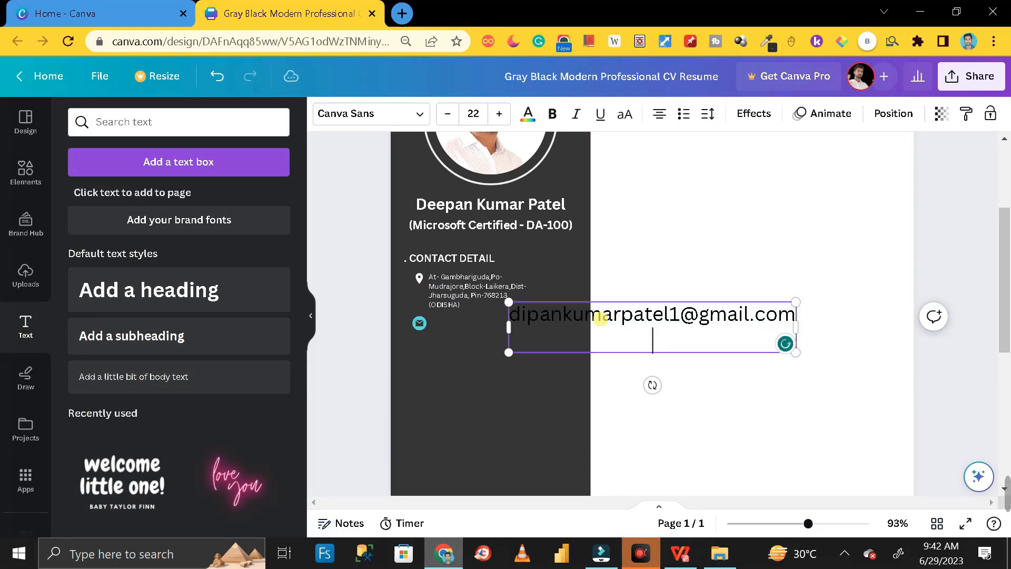
key(BackSpace)
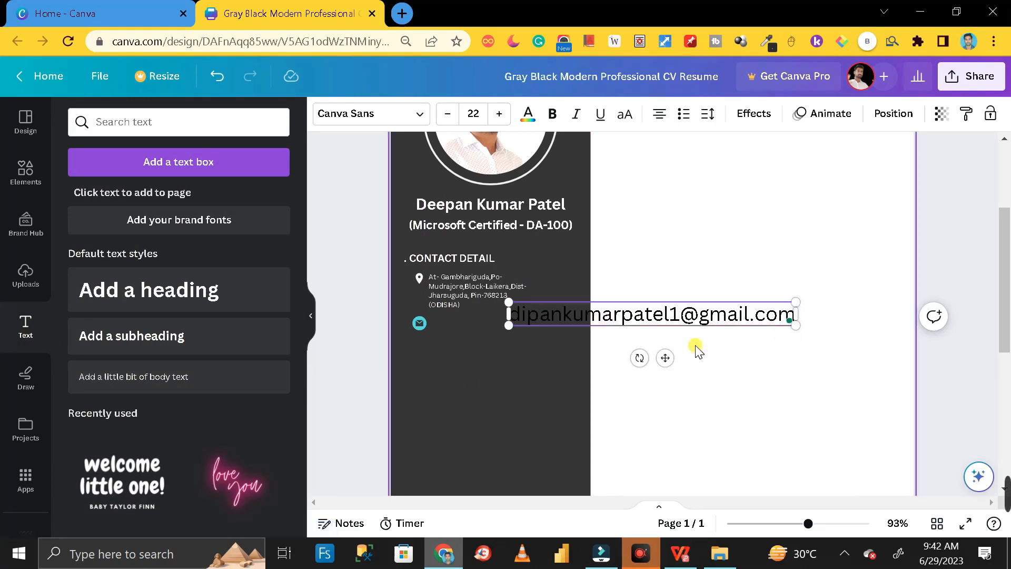
drag(711, 334, 547, 338)
click(459, 321)
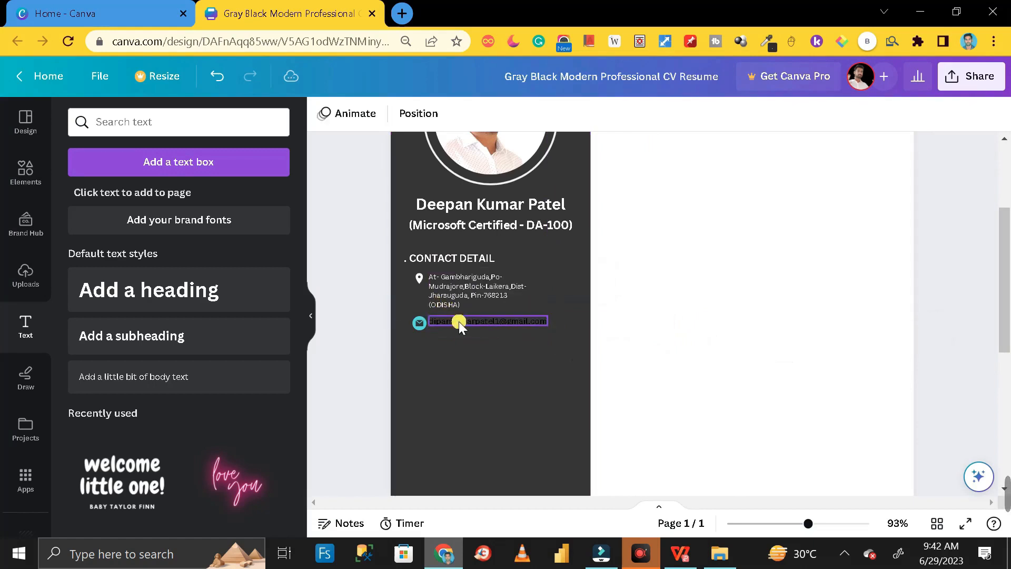
mouse_move(460, 322)
mouse_down()
mouse_move(475, 333)
mouse_move(463, 323)
mouse_up()
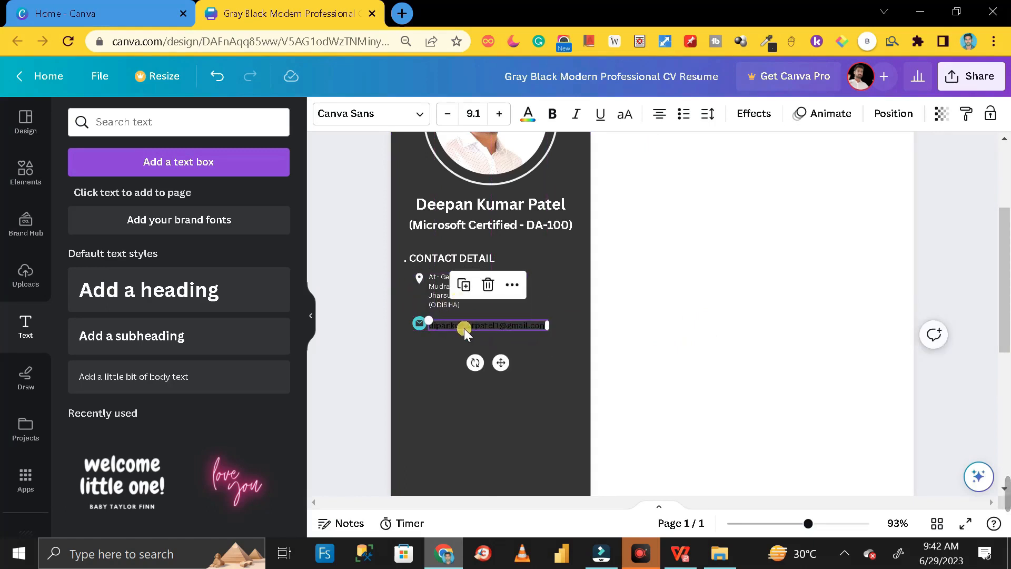
- Make the e-mail address text near-white
double_click(463, 325)
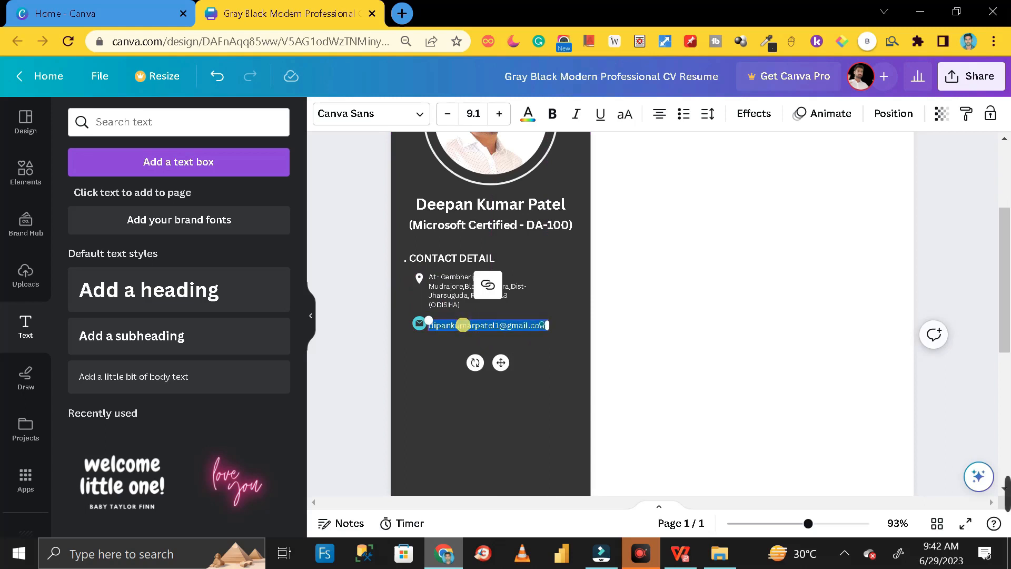
click(528, 113)
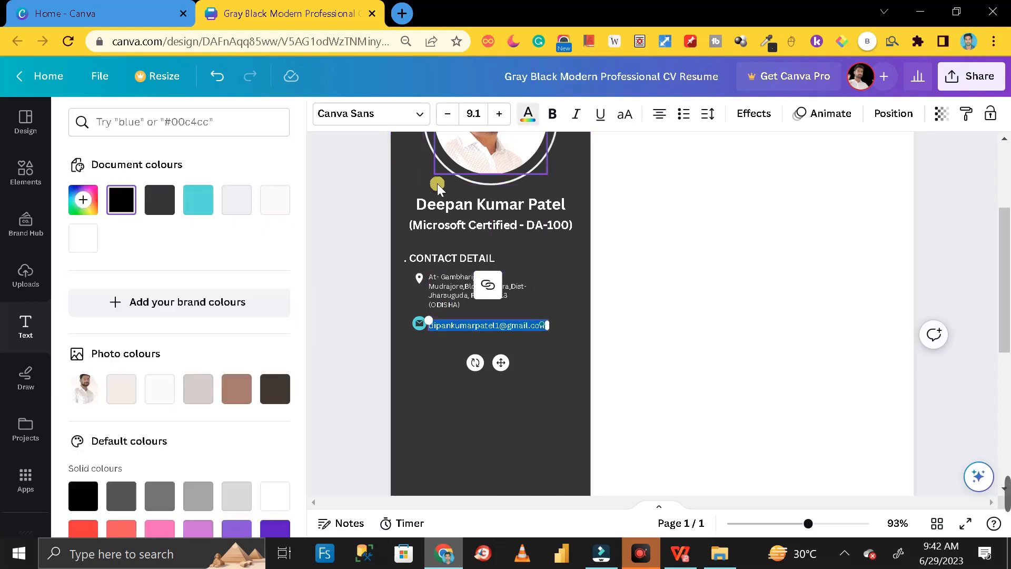
click(284, 211)
click(385, 264)
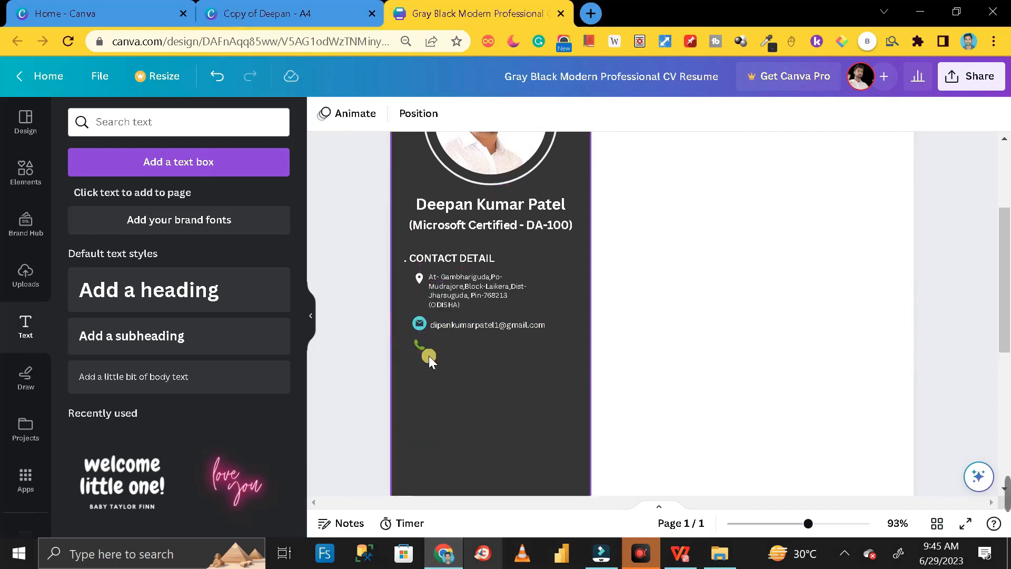
click(357, 277)
drag(423, 388, 419, 364)
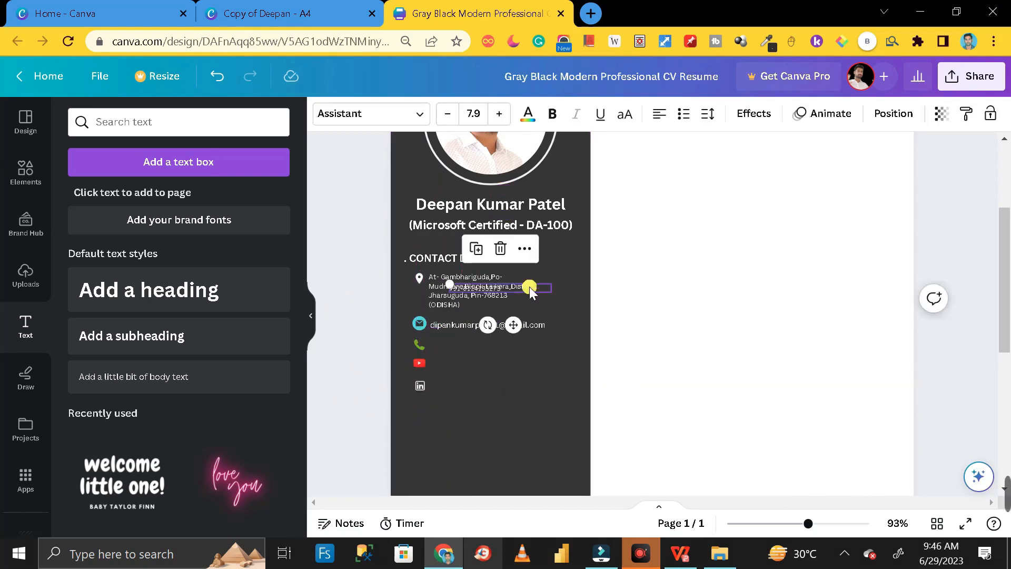
drag(529, 286, 512, 342)
drag(496, 321, 480, 366)
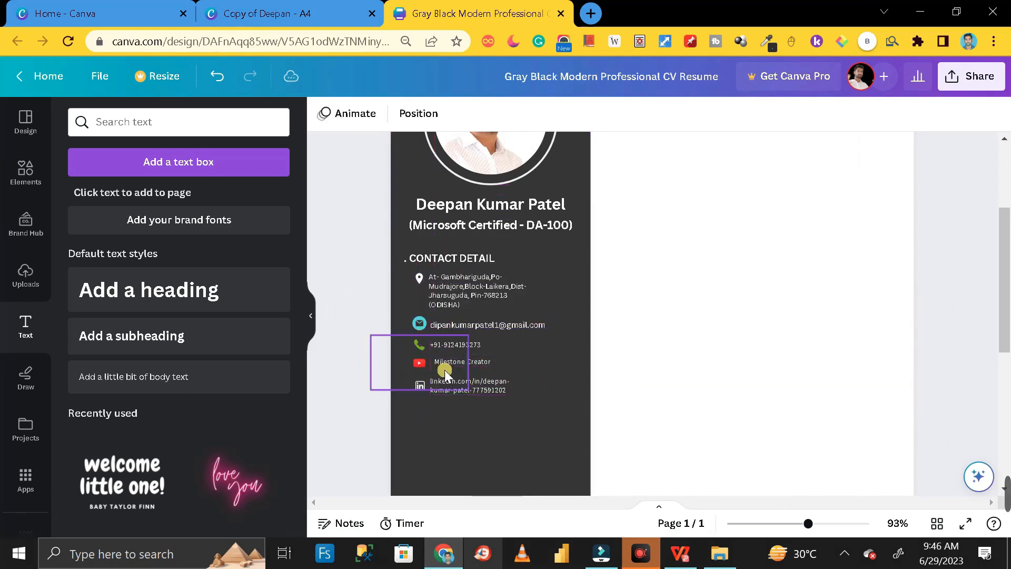
click(444, 369)
click(368, 356)
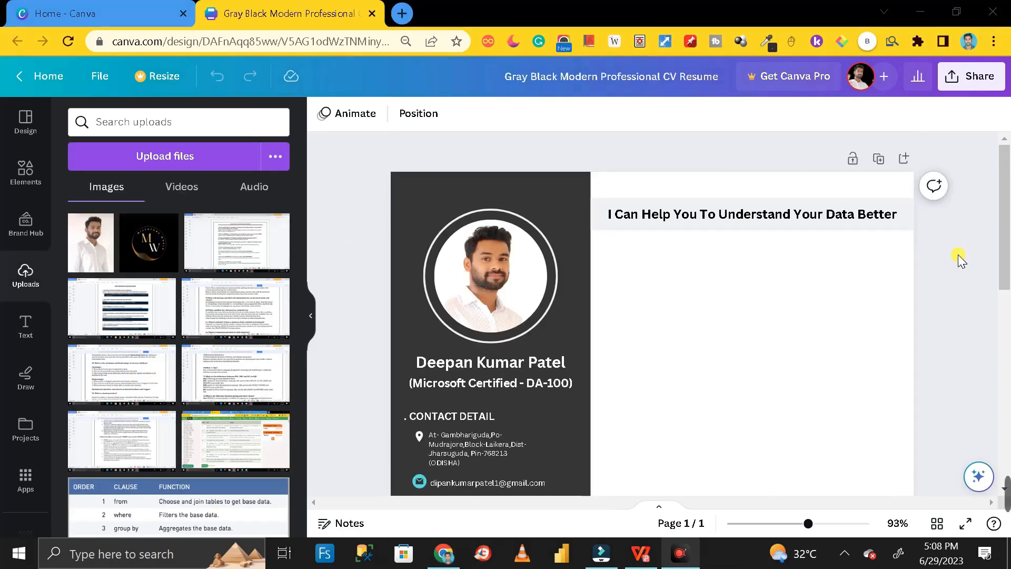
scroll(958, 255, down, 3)
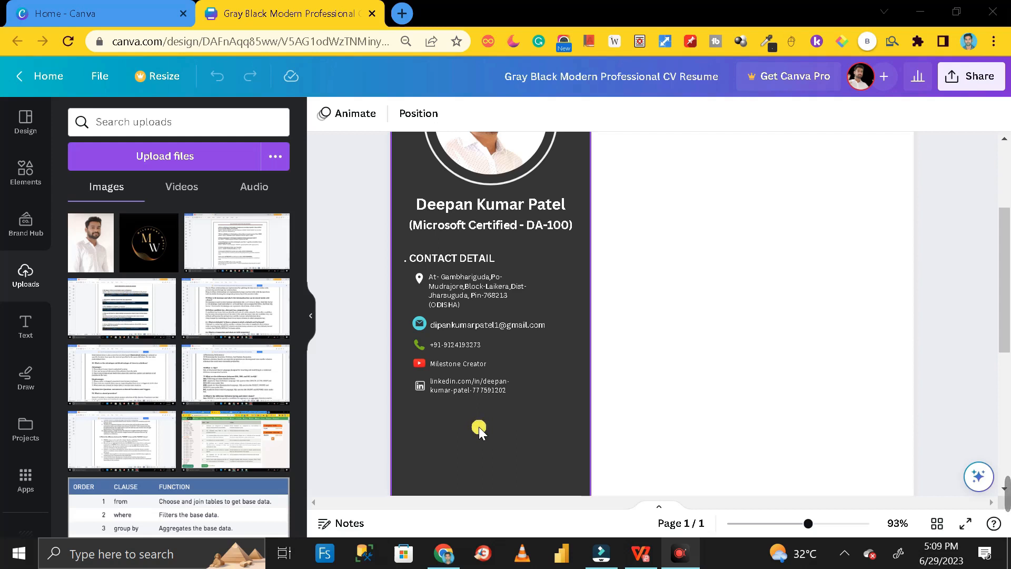
scroll(479, 427, down, 2)
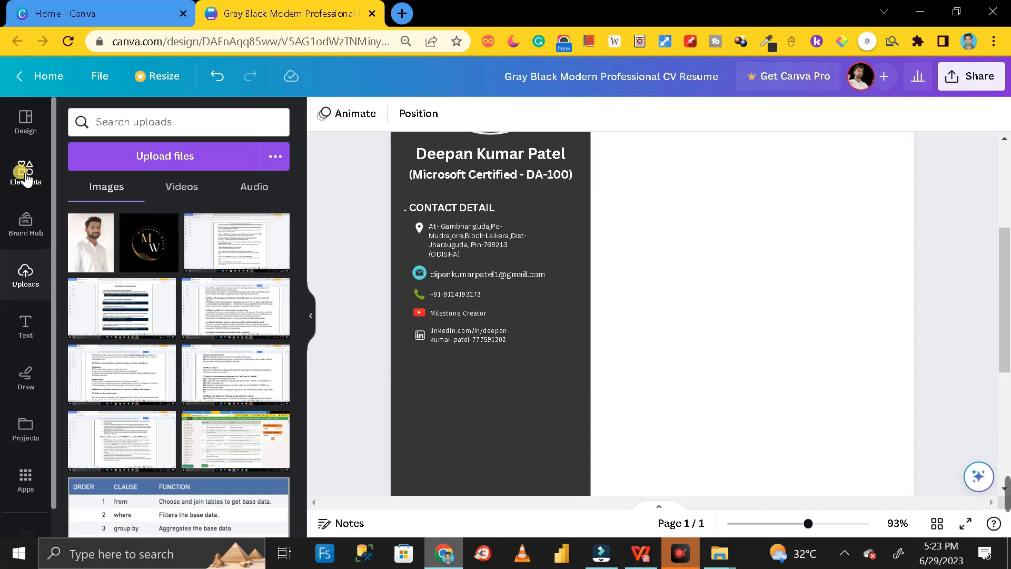
click(25, 172)
- Search elements for 'charts' and insert the stacked row chart from the full Charts list
click(138, 123)
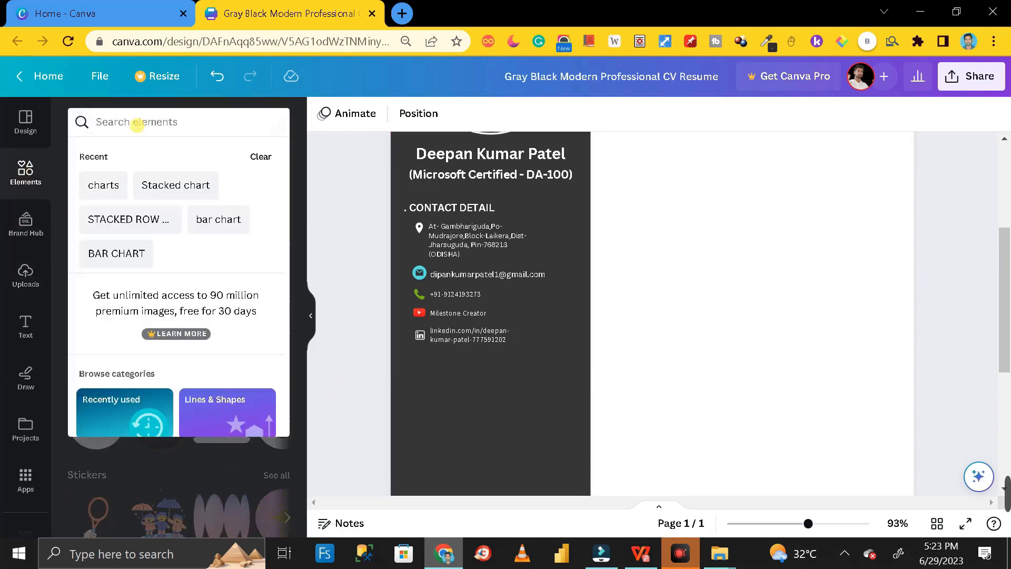
text(charts)
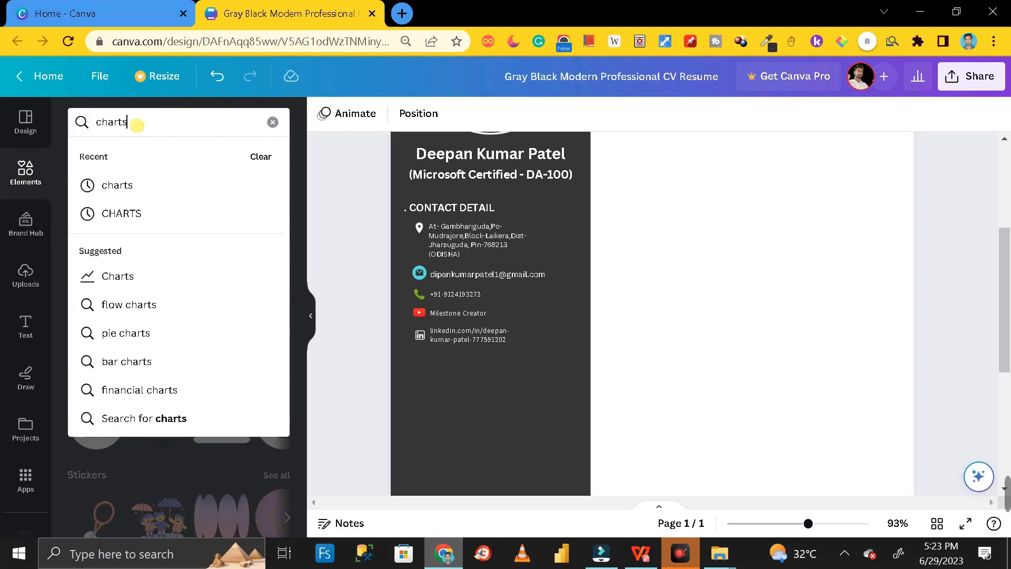
key(Return)
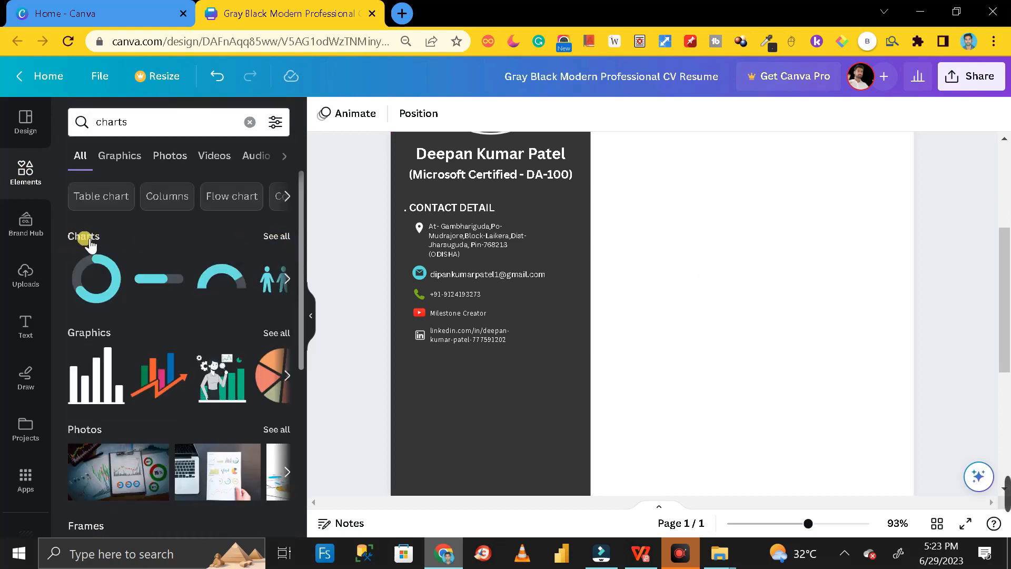
click(278, 238)
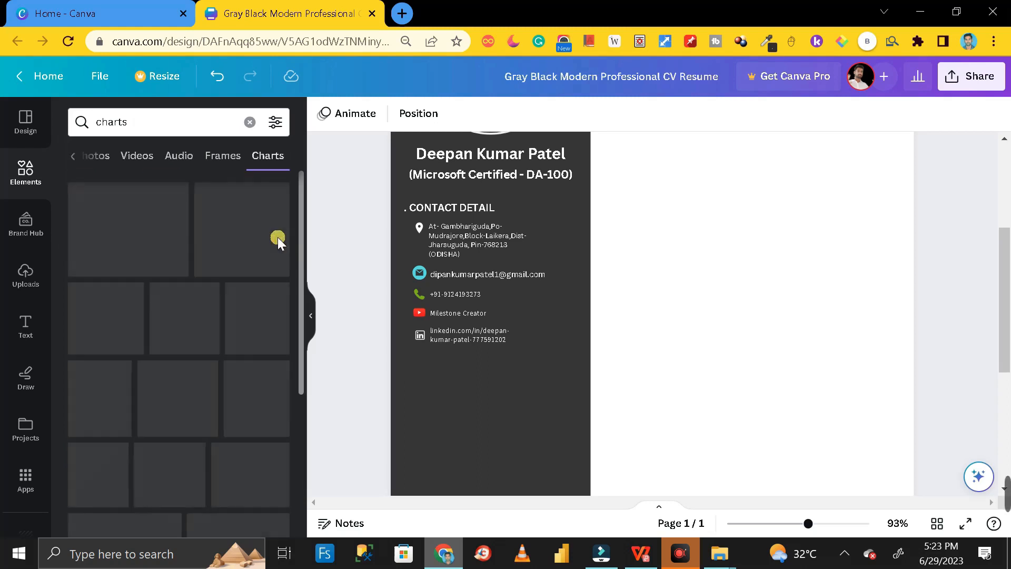
scroll(213, 333, down, 2)
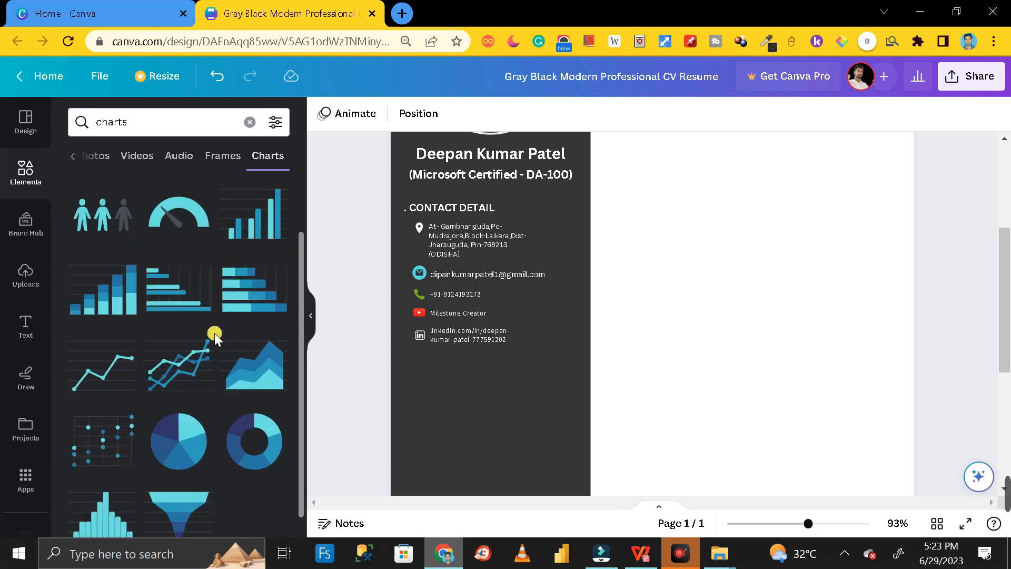
scroll(214, 335, up, 3)
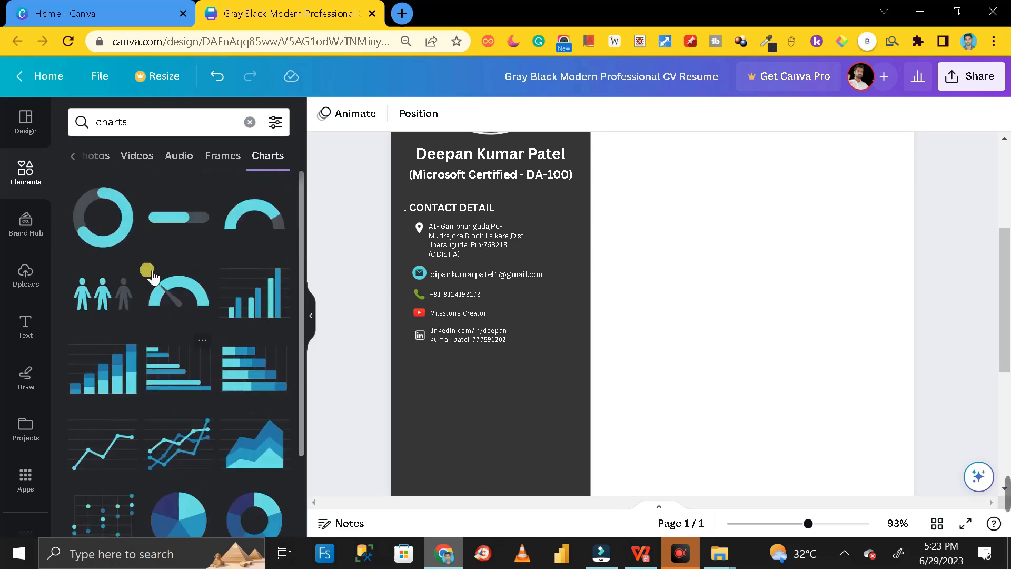
scroll(214, 312, down, 3)
scroll(227, 325, up, 3)
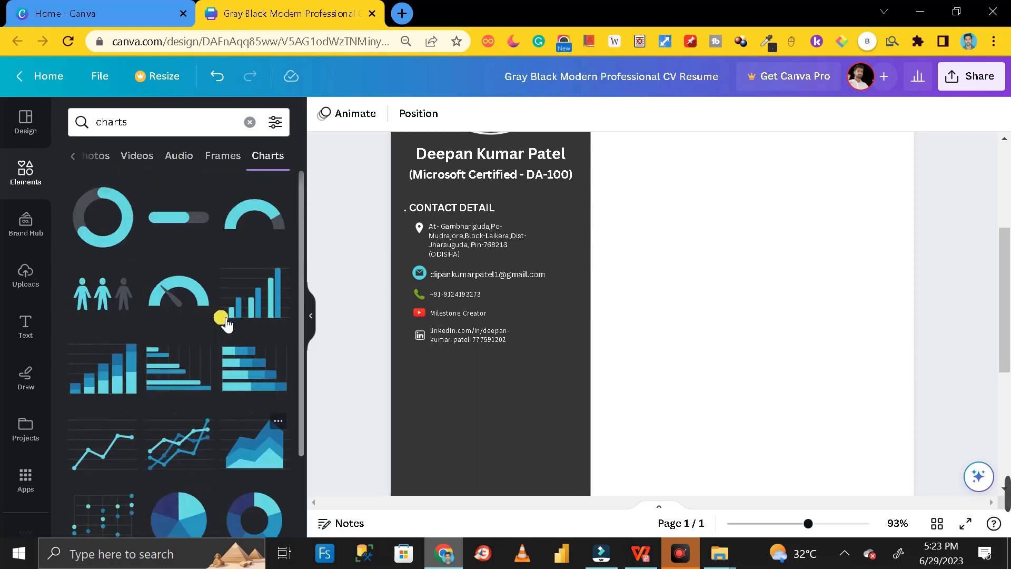
scroll(249, 273, down, 2)
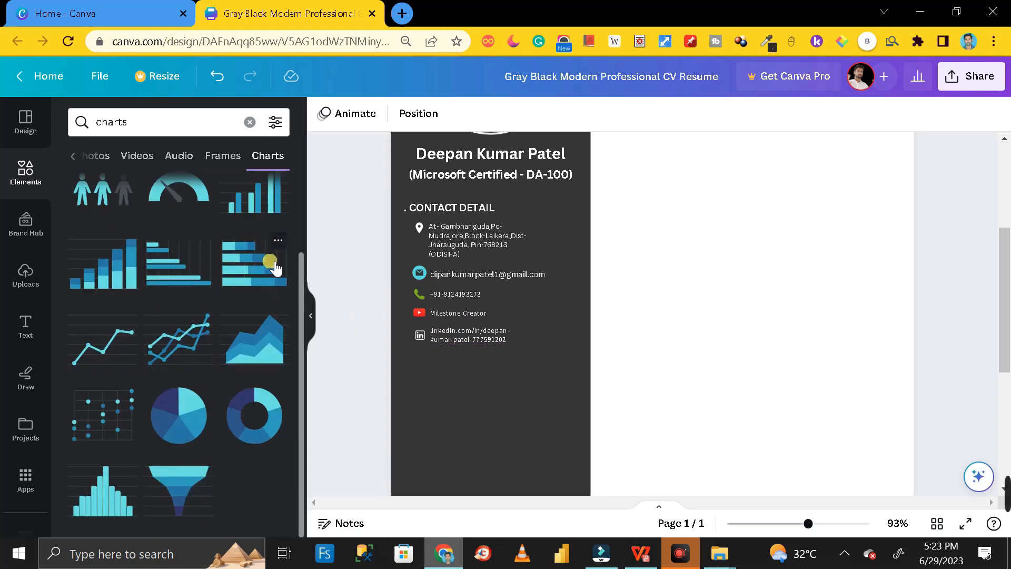
click(251, 265)
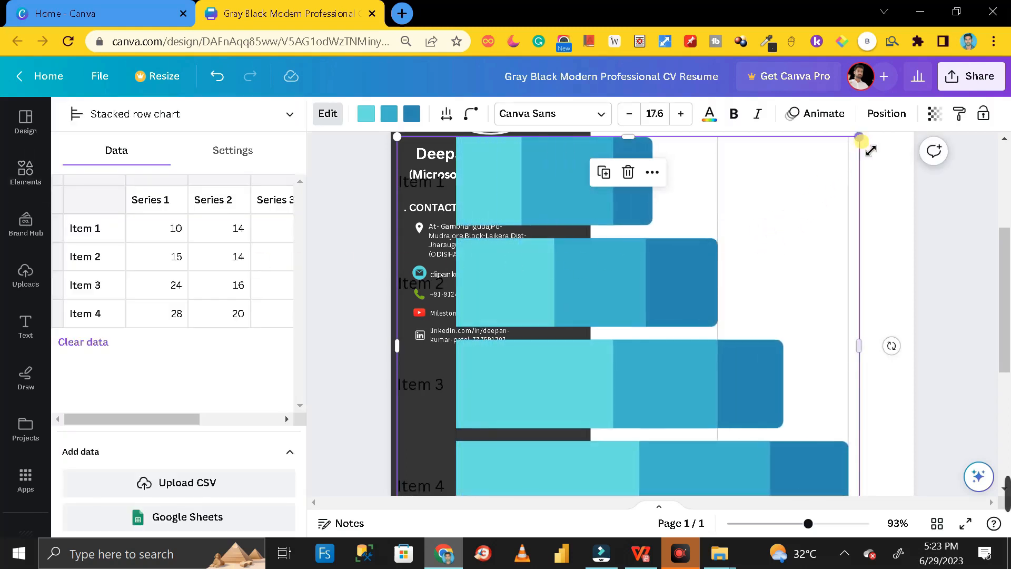
- Shrink the stacked row chart from its corners, then widen it slightly to the right
drag(868, 146, 785, 243)
drag(816, 388, 757, 332)
drag(756, 271, 829, 272)
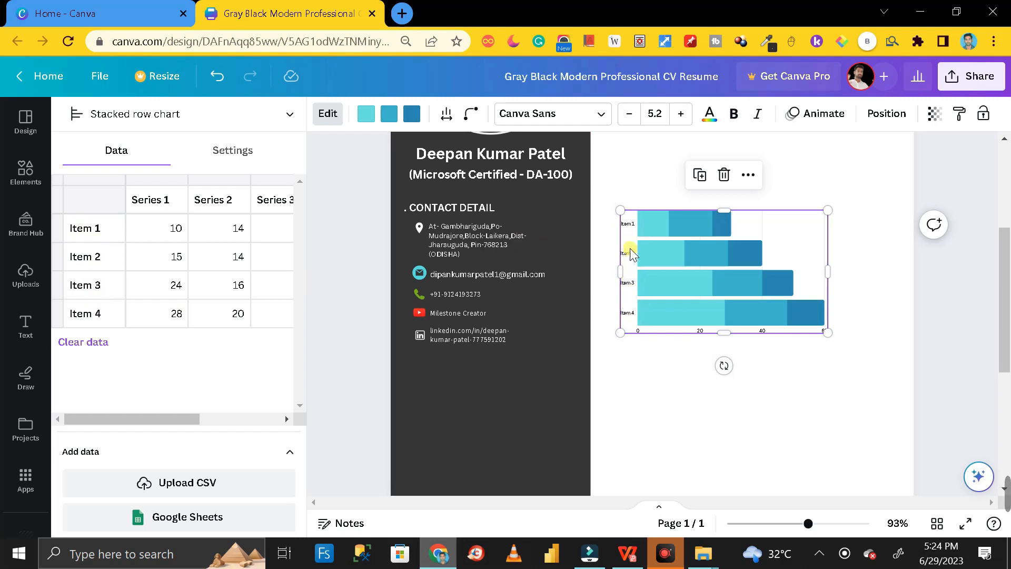
- Relabel Item 1 and Item 2 in the data table as Power Bi and Tablue
click(88, 233)
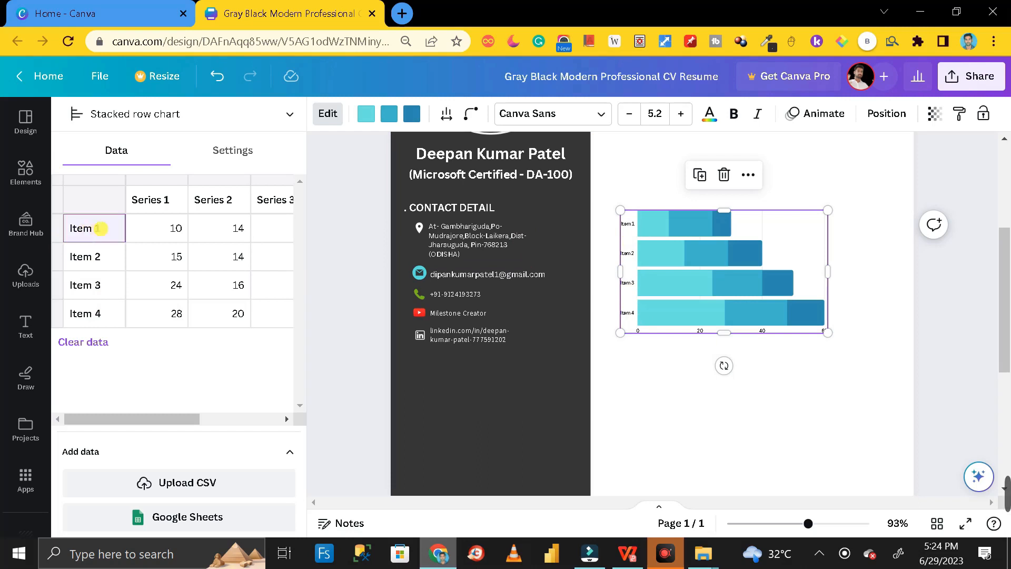
double_click(100, 228)
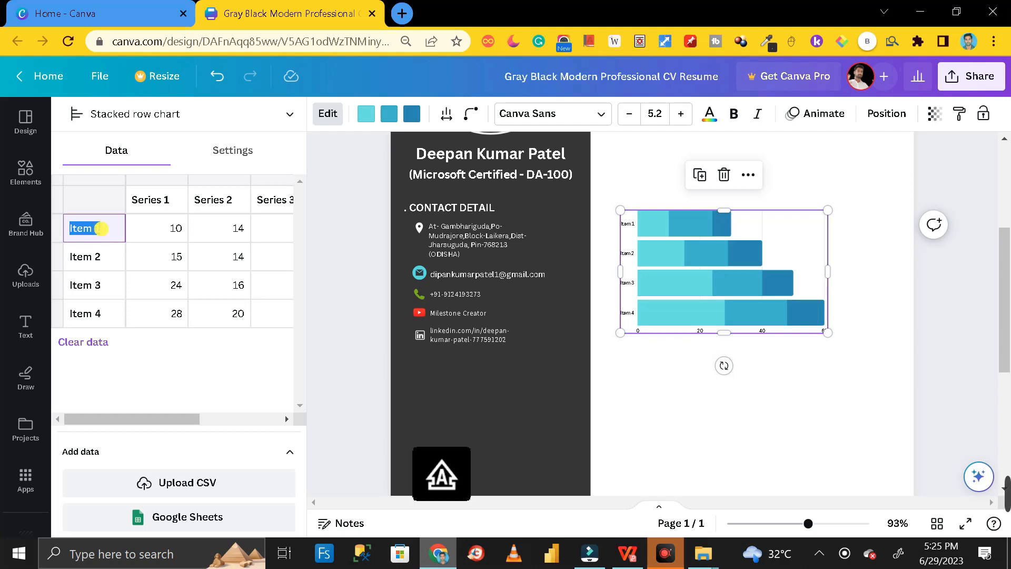
text(Power Bi)
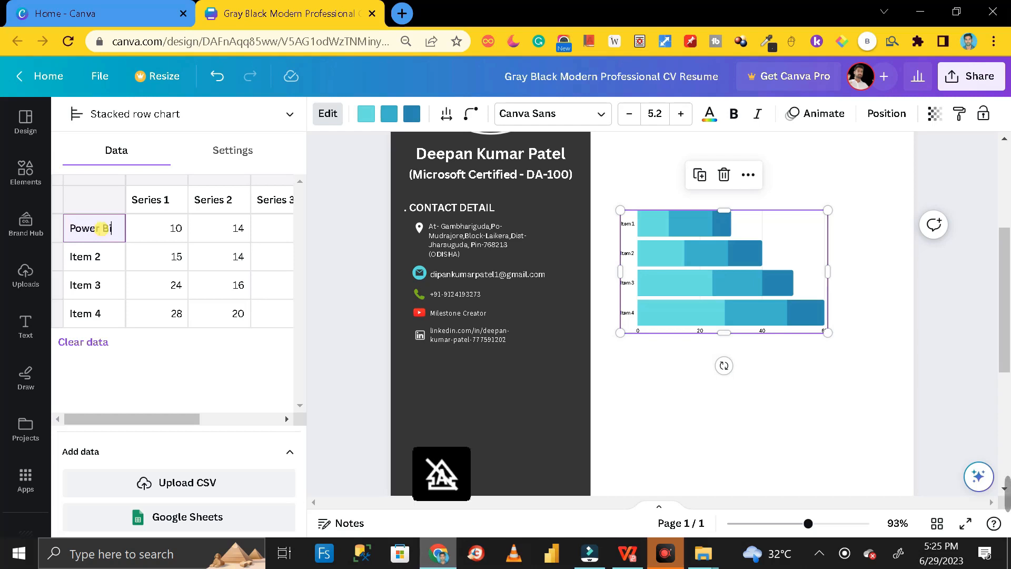
click(90, 260)
drag(100, 257, 72, 255)
text(Tablue)
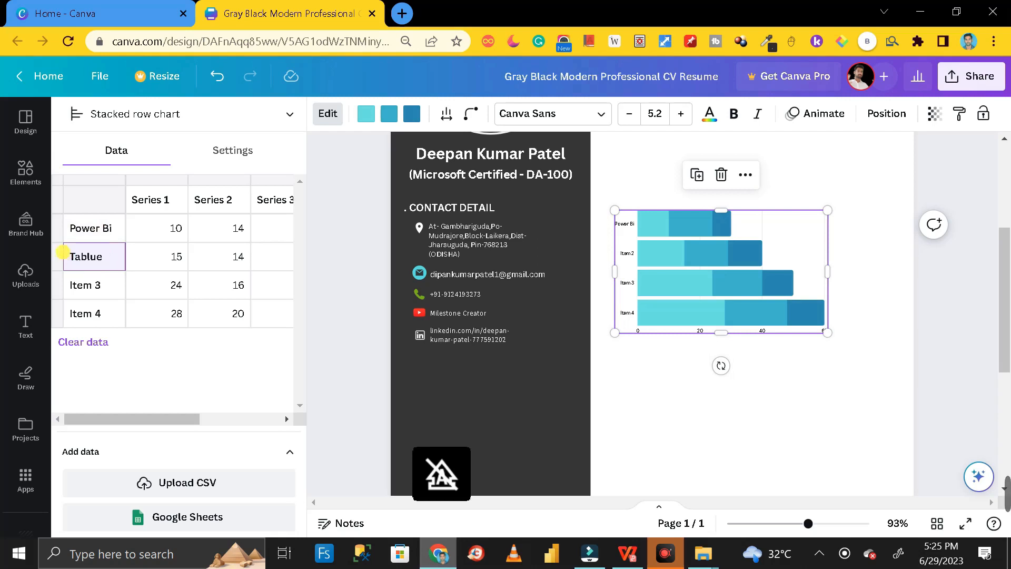
- Relabel Item 3 and Item 4 as SAS and Google DS
click(90, 284)
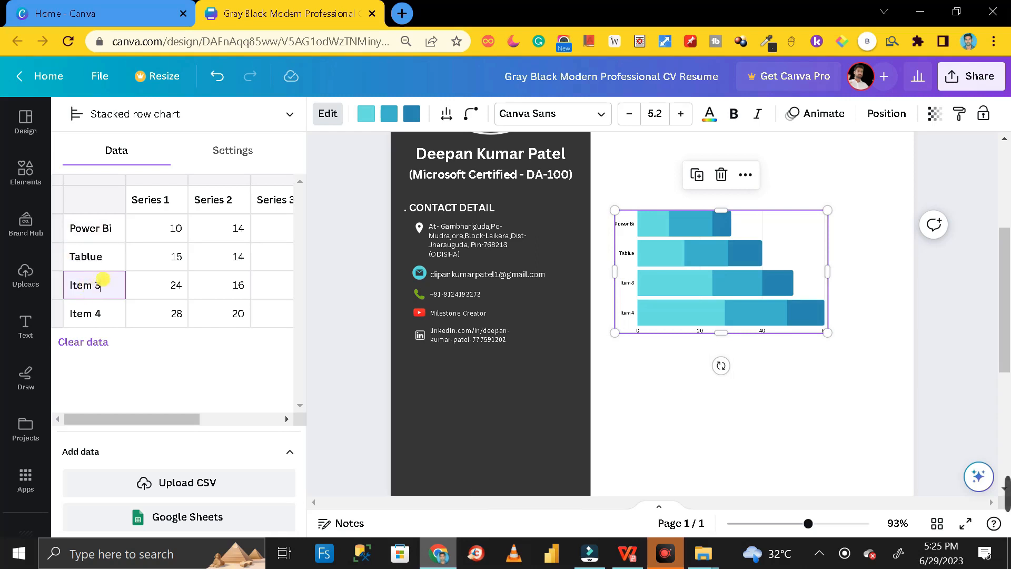
text(Sas)
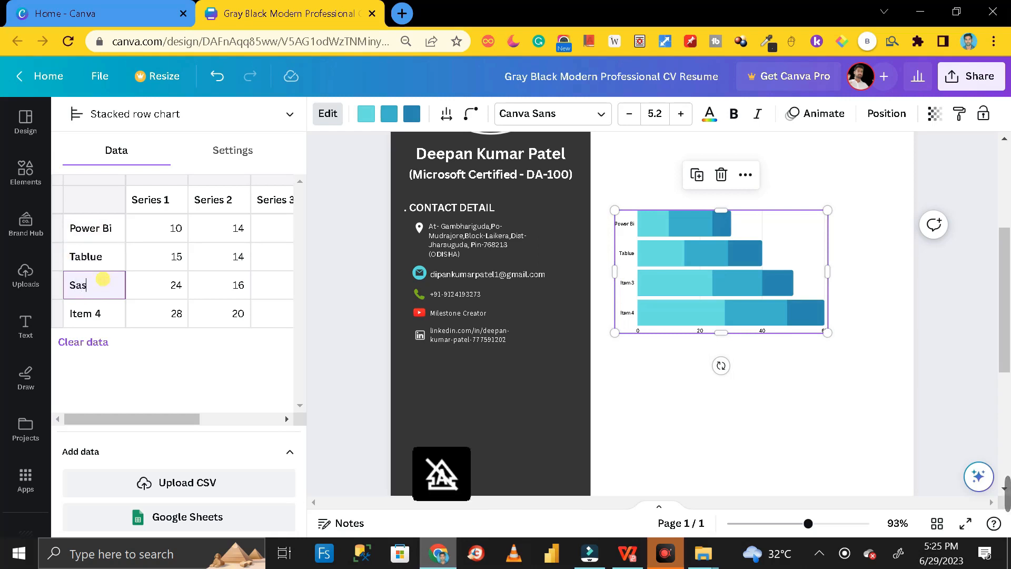
text(AS)
click(85, 308)
triple_click(85, 308)
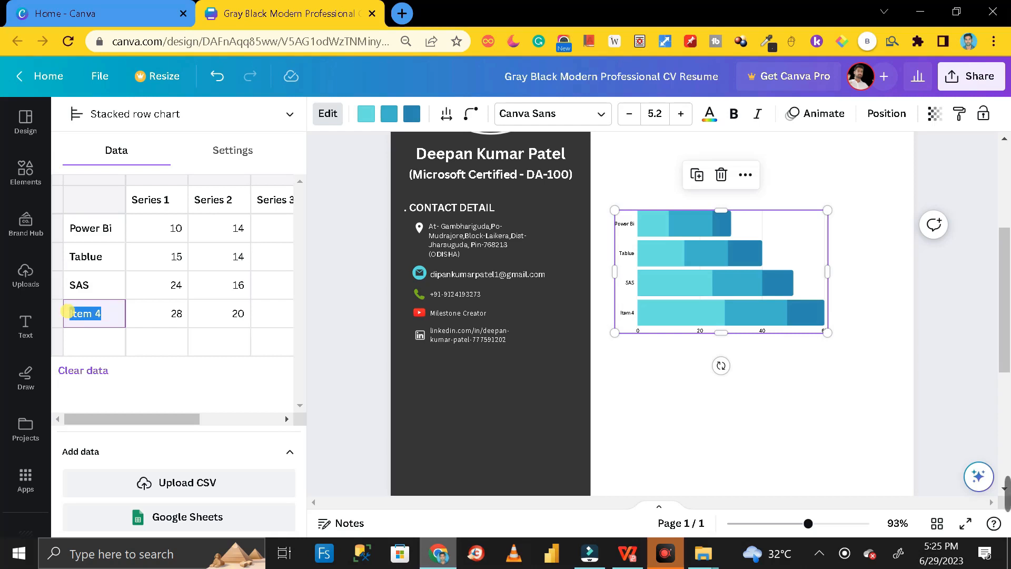
text(Soogle DS)
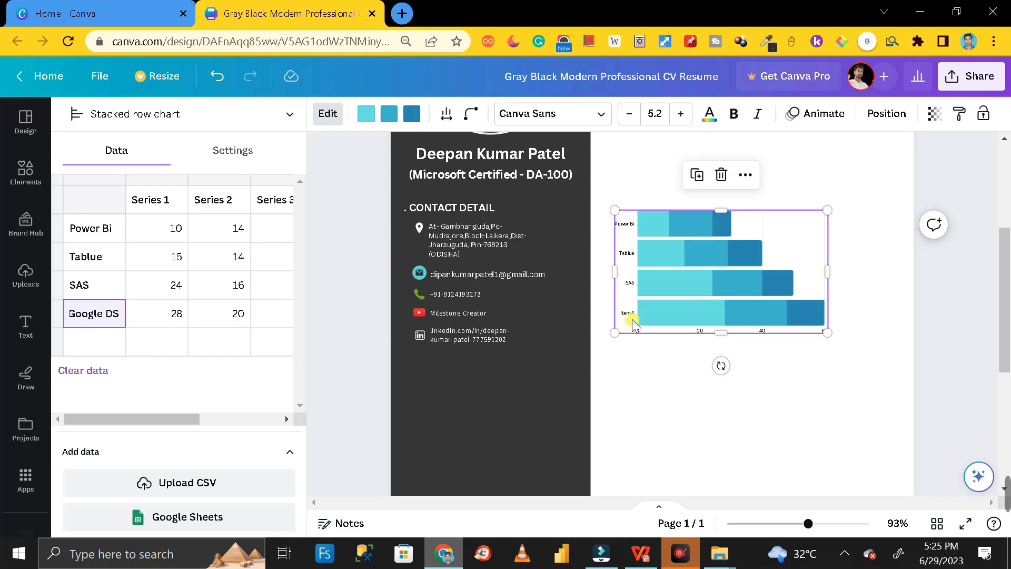
click(116, 343)
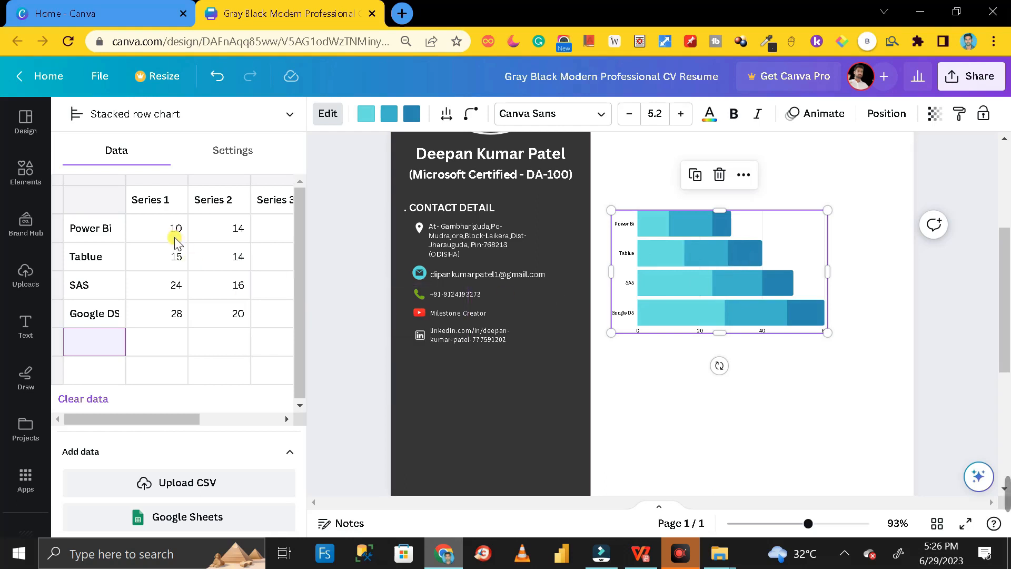
- Set Power Bi to 90/10 and empty its Series 3 value
click(643, 234)
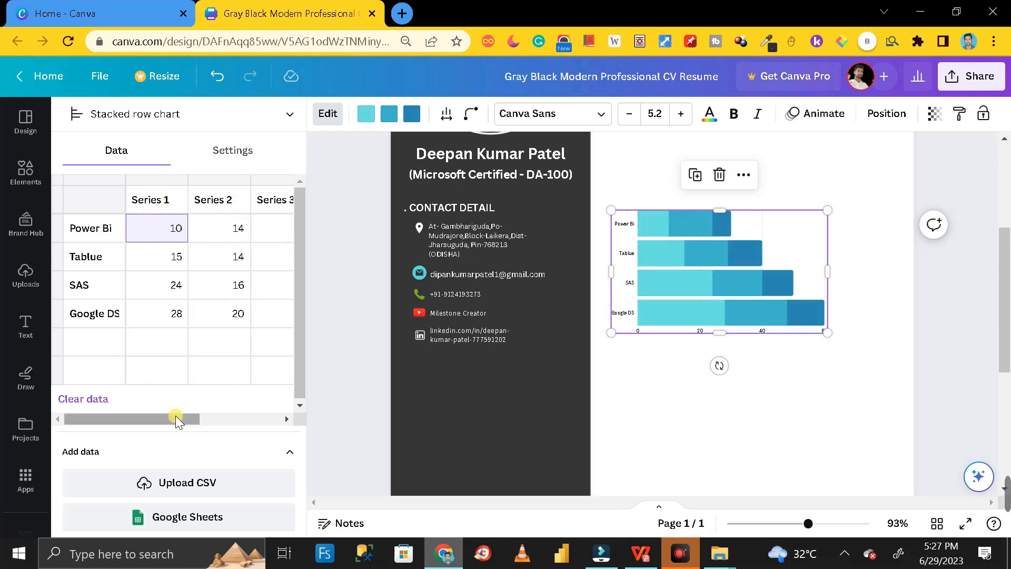
drag(175, 419, 218, 418)
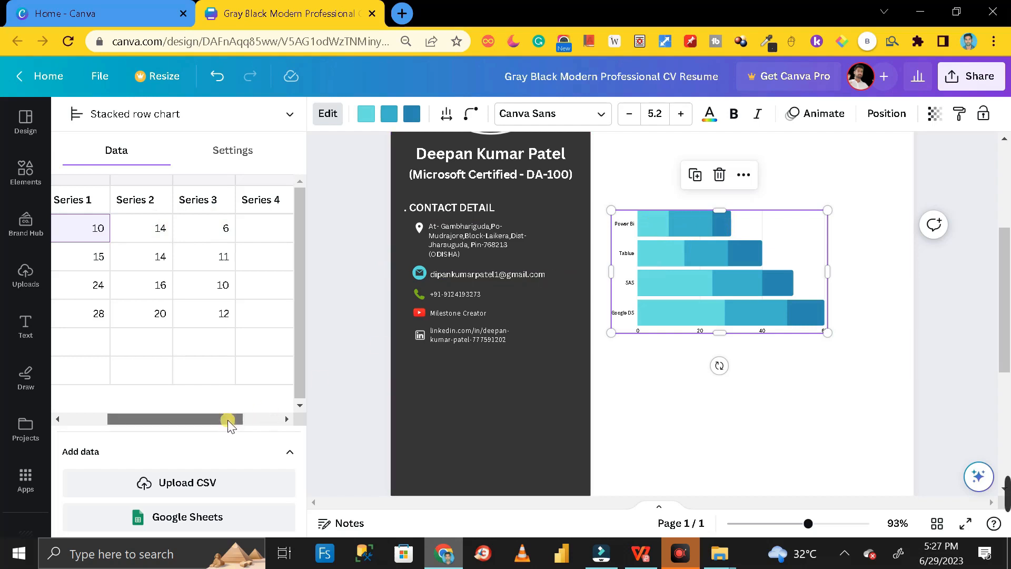
drag(228, 419, 163, 418)
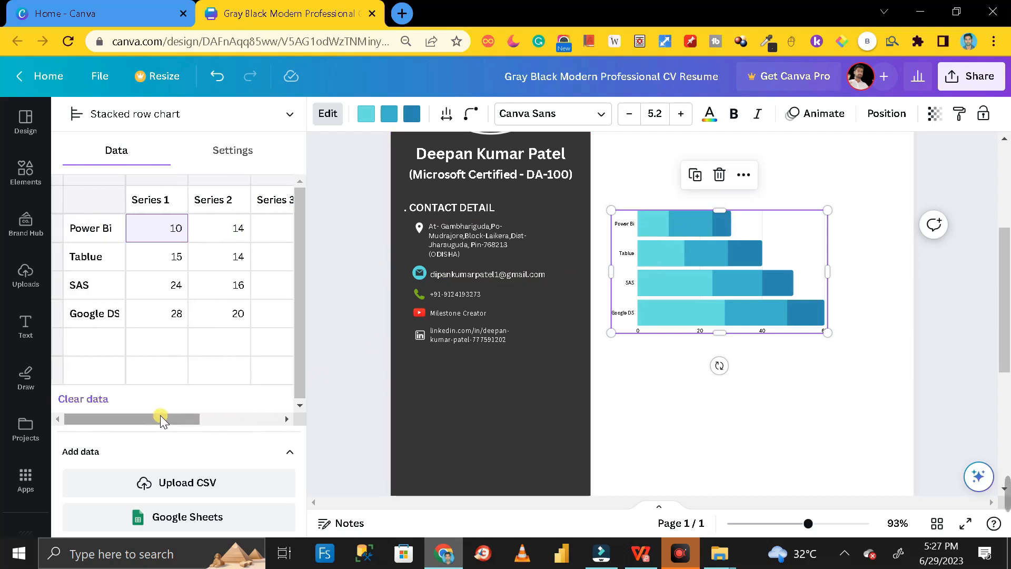
drag(154, 418, 191, 418)
click(242, 232)
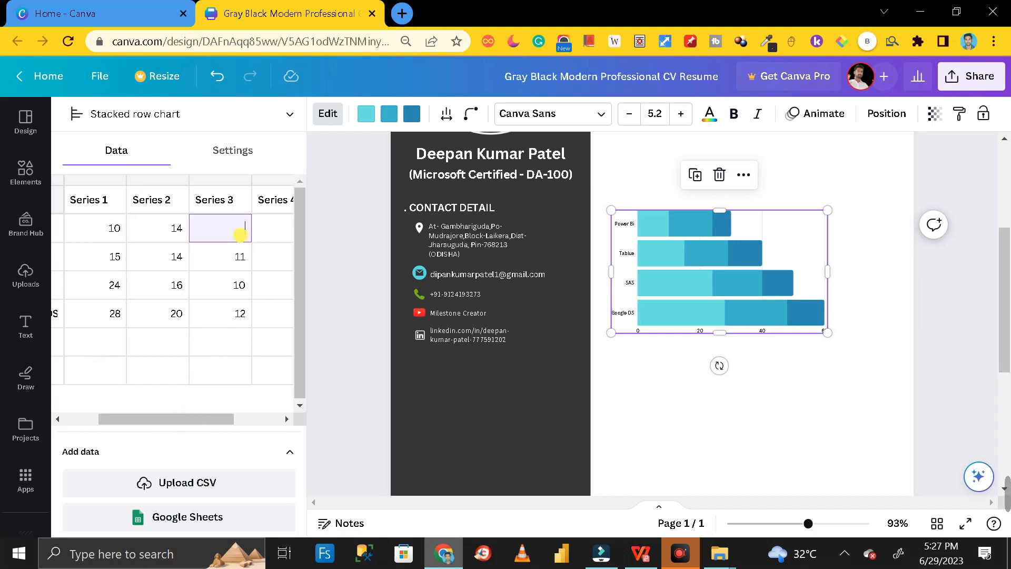
click(198, 256)
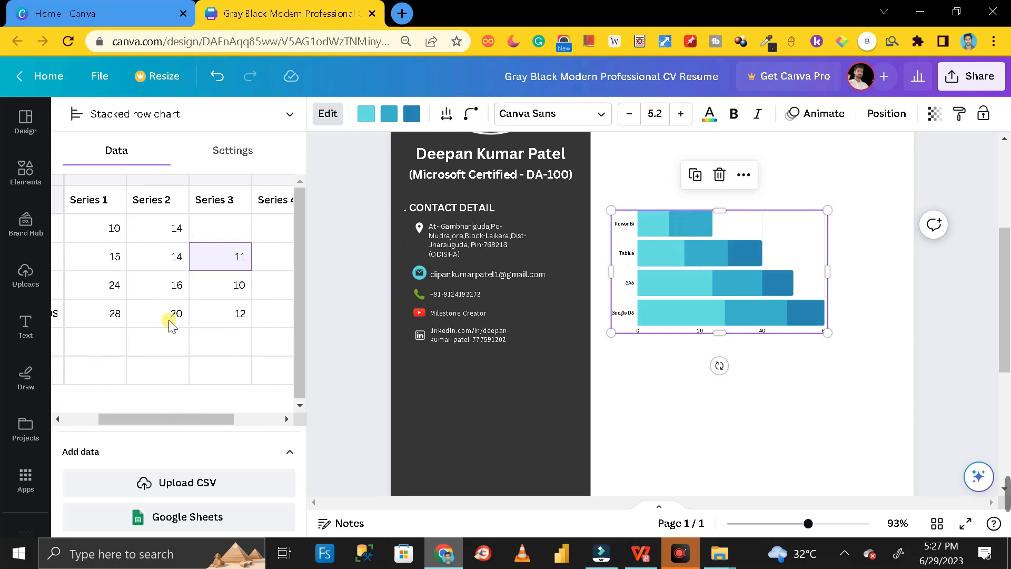
drag(181, 416, 143, 419)
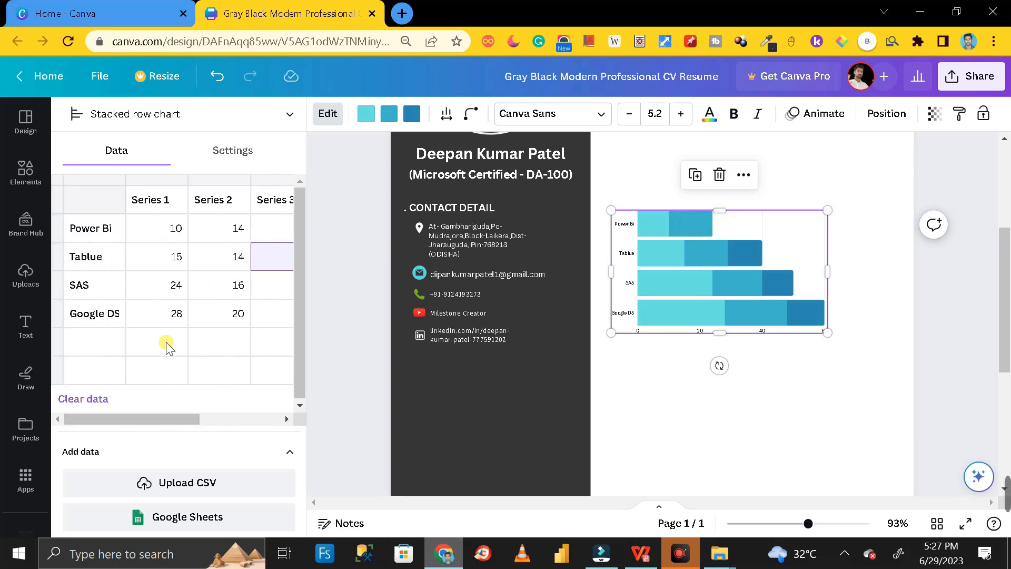
click(175, 230)
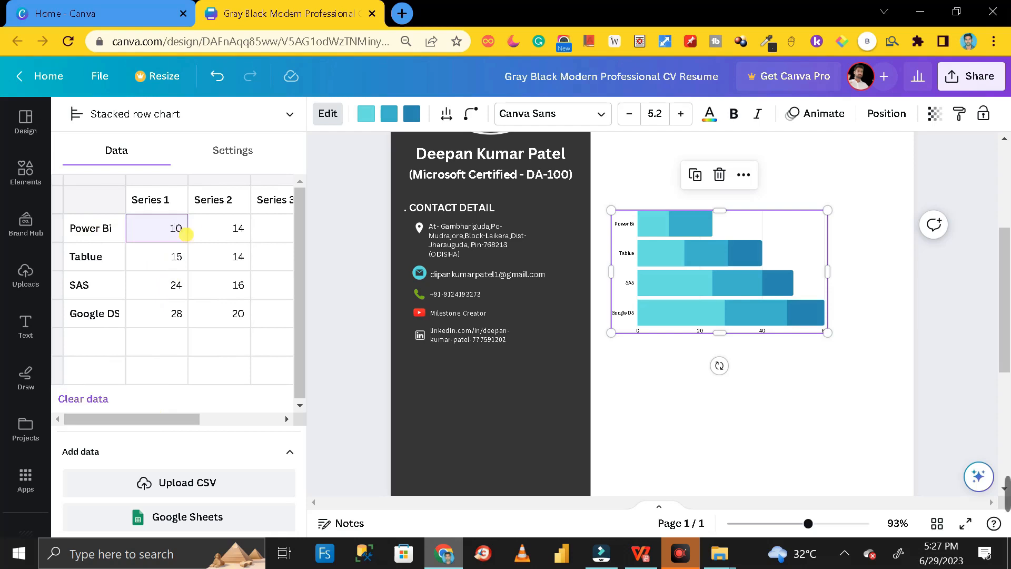
click(237, 228)
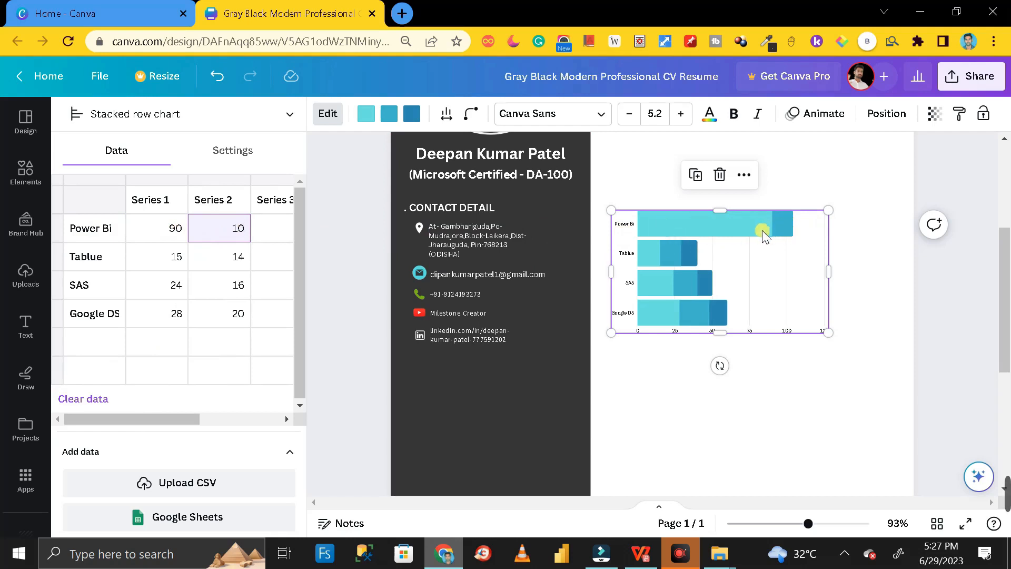
- Enter 80/20 for Tablue, 50/50 for SAS and 40/60 for Google DS
click(175, 257)
key(BackSpace)
key(BackSpace)
text(80)
click(238, 257)
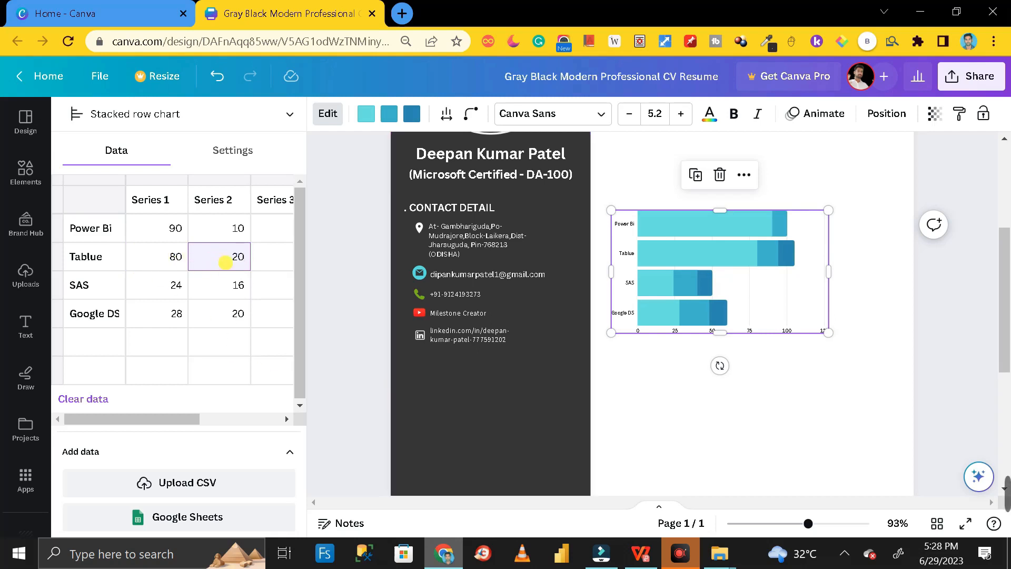
click(177, 285)
text(5)
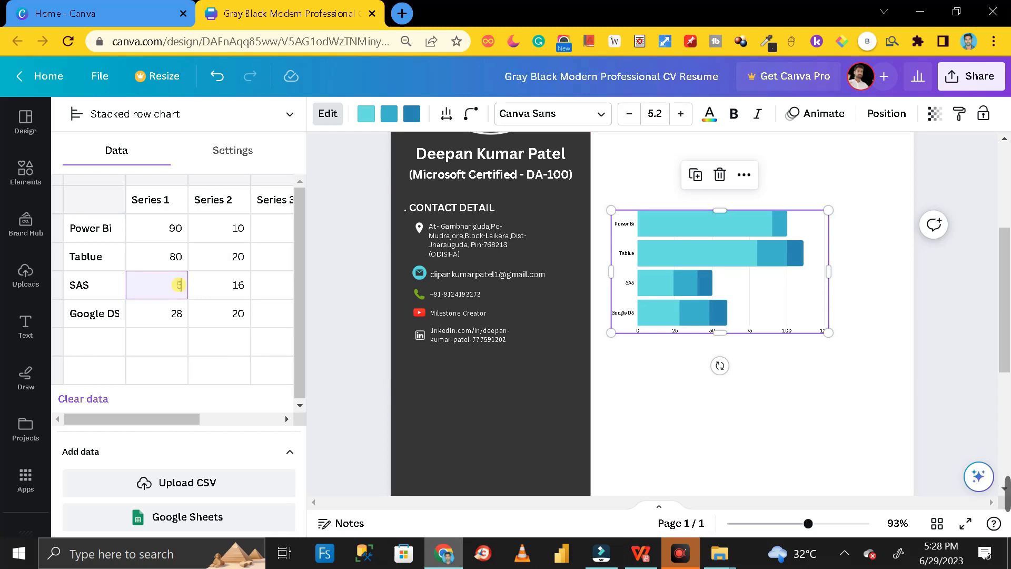
text(0)
click(238, 287)
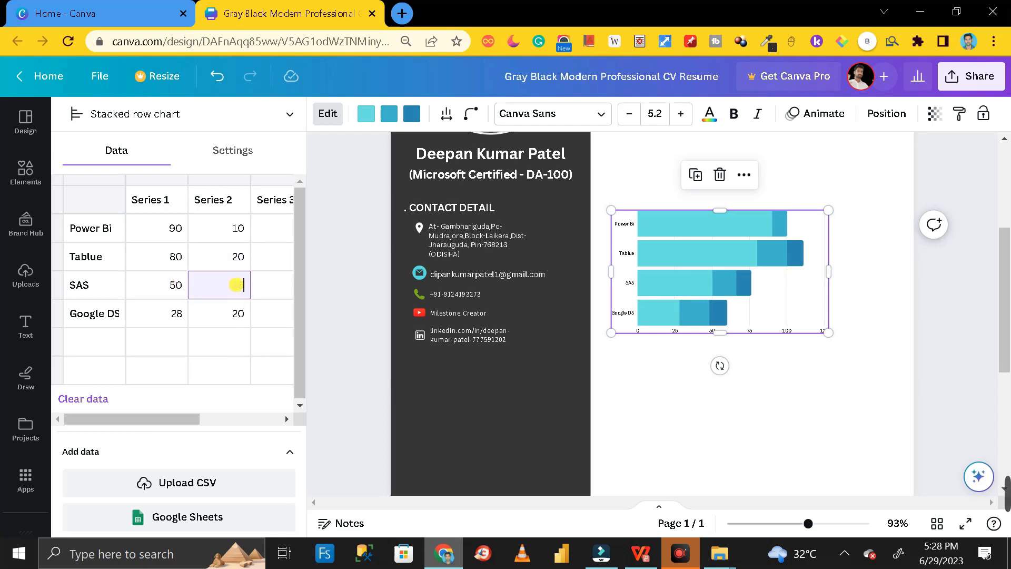
click(179, 314)
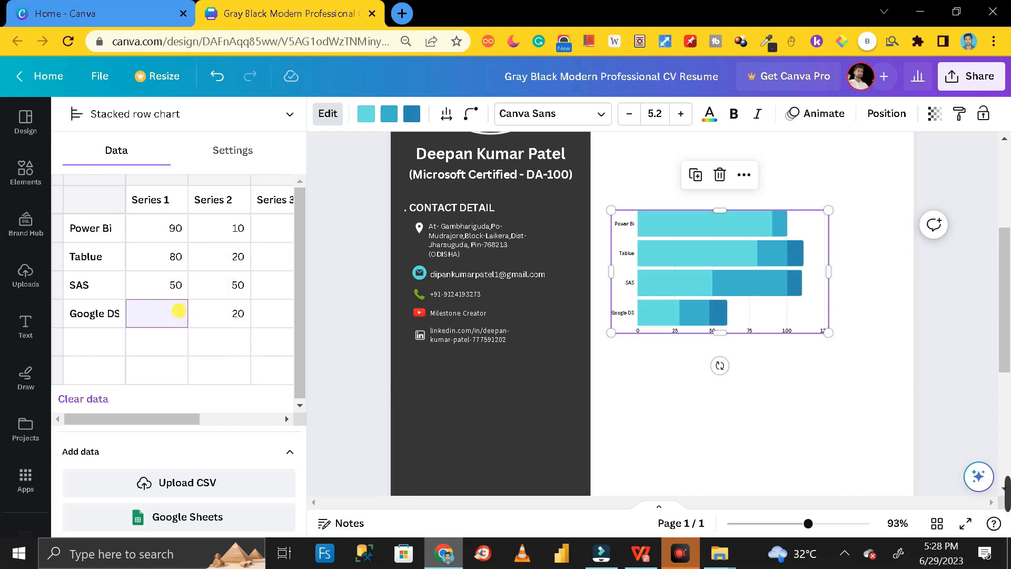
click(237, 315)
text(60)
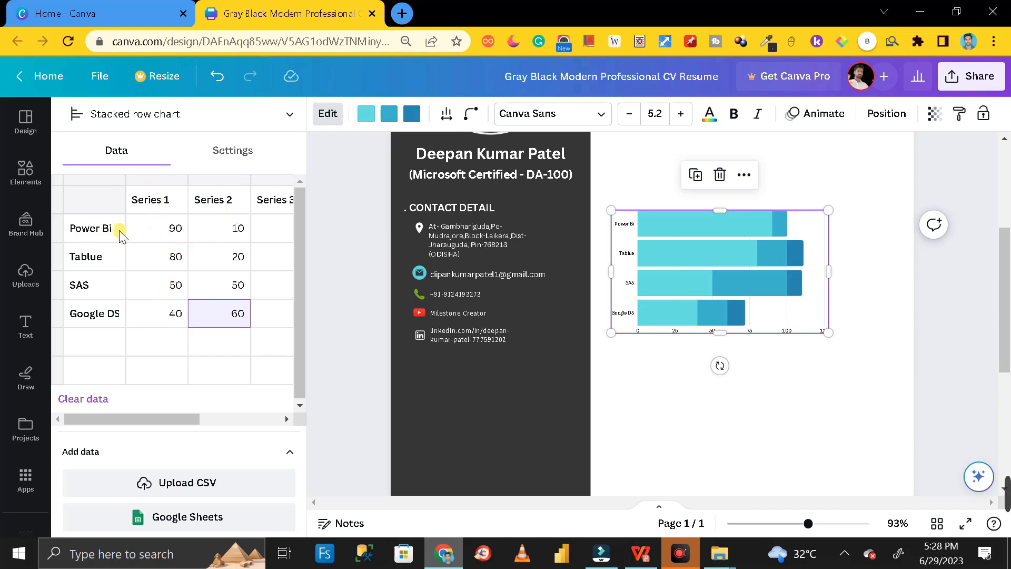
click(174, 232)
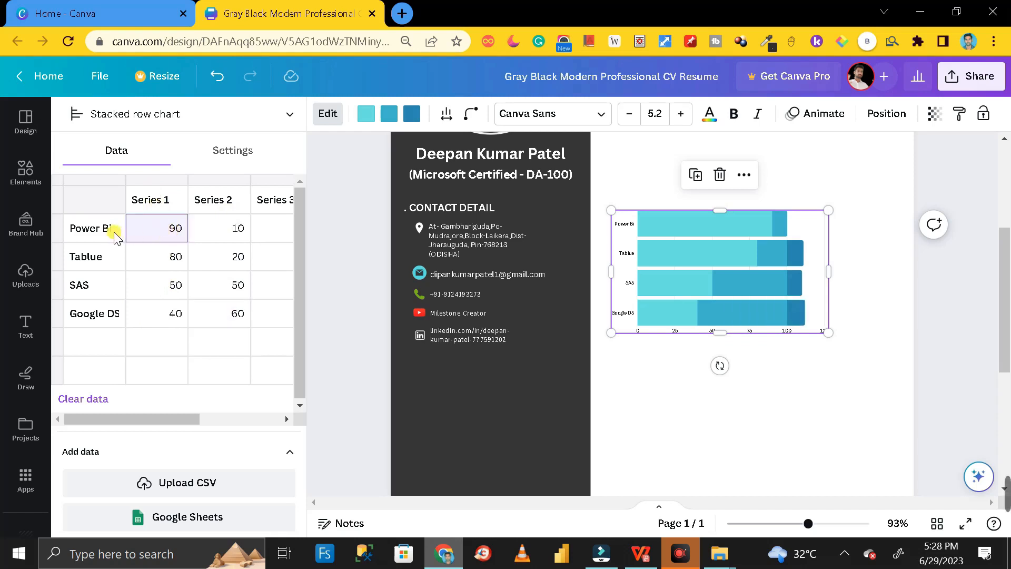
- Verify the Power Bi and Tablue values, then clear Series 3 for Tablue, SAS and Google DS
click(226, 236)
click(161, 230)
click(166, 263)
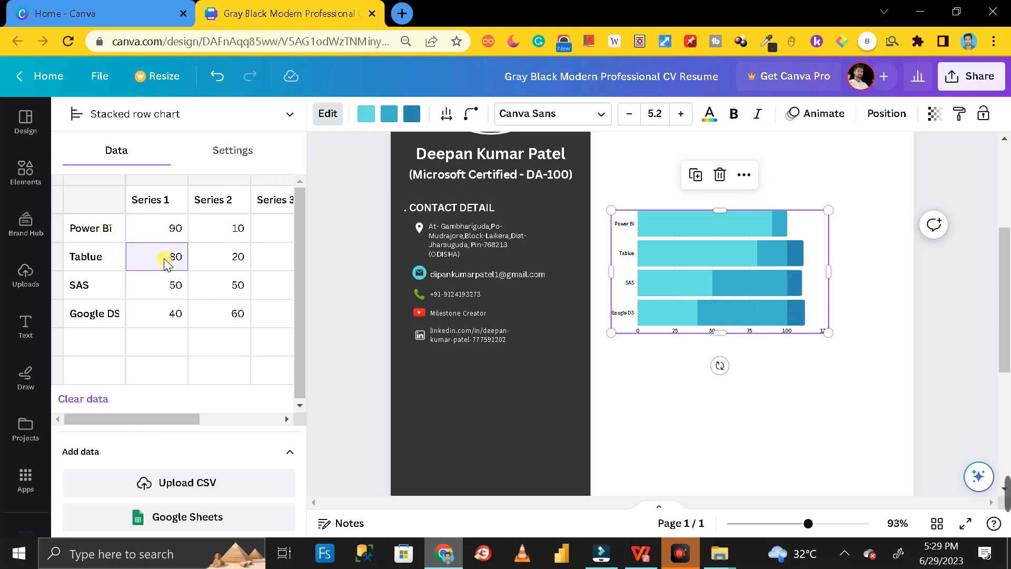
click(96, 269)
click(218, 228)
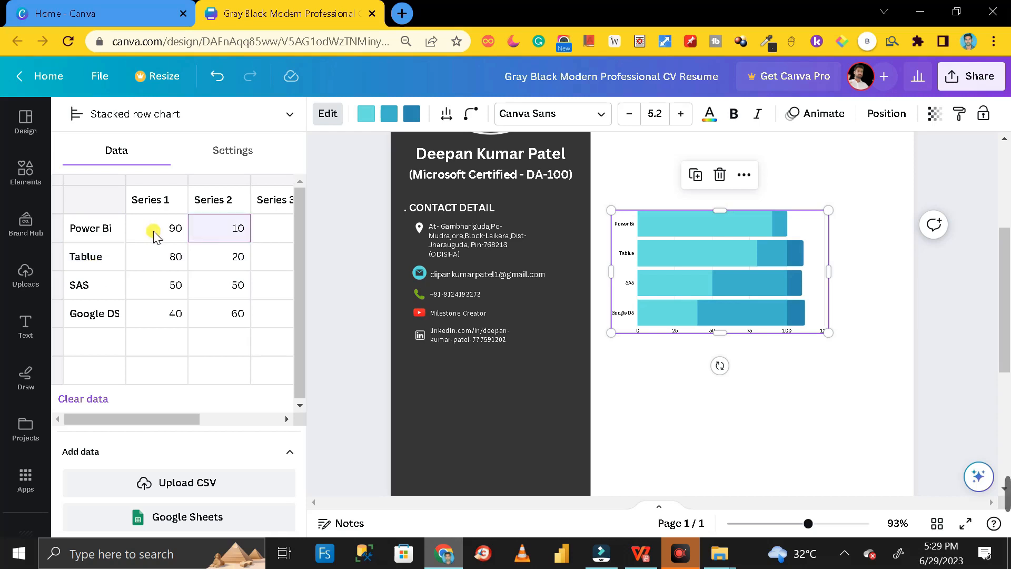
click(234, 257)
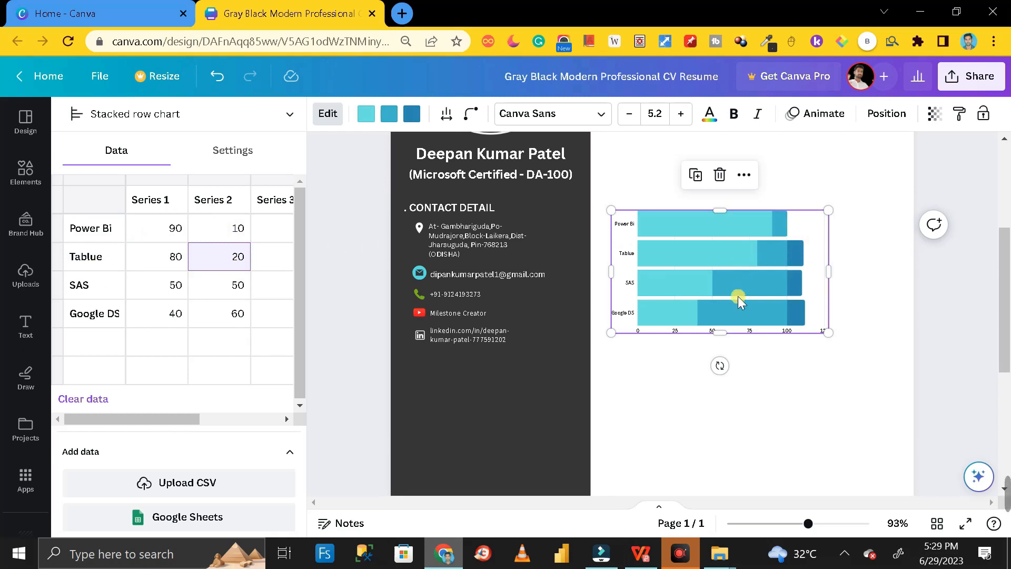
drag(172, 417, 207, 382)
click(235, 267)
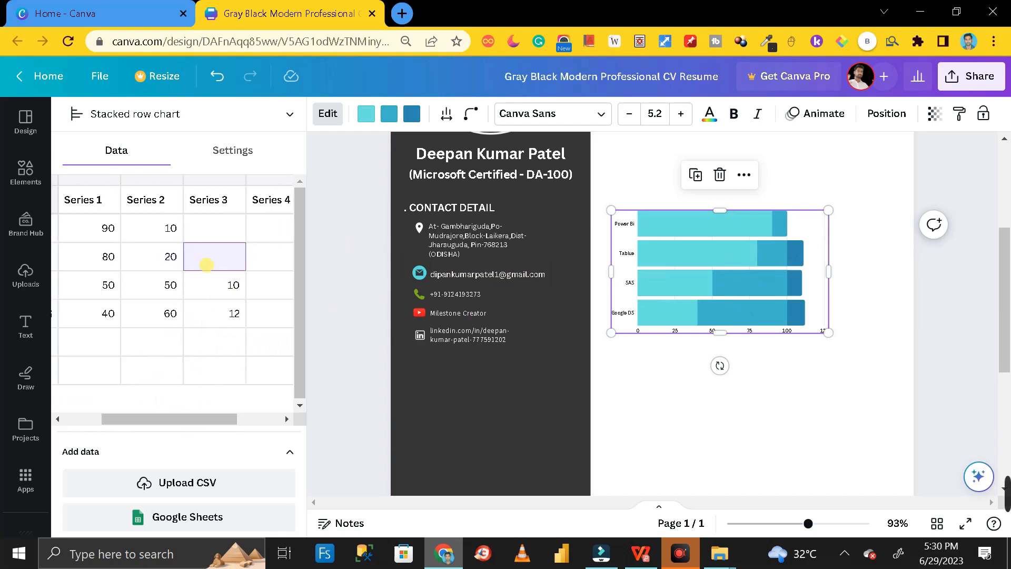
click(232, 283)
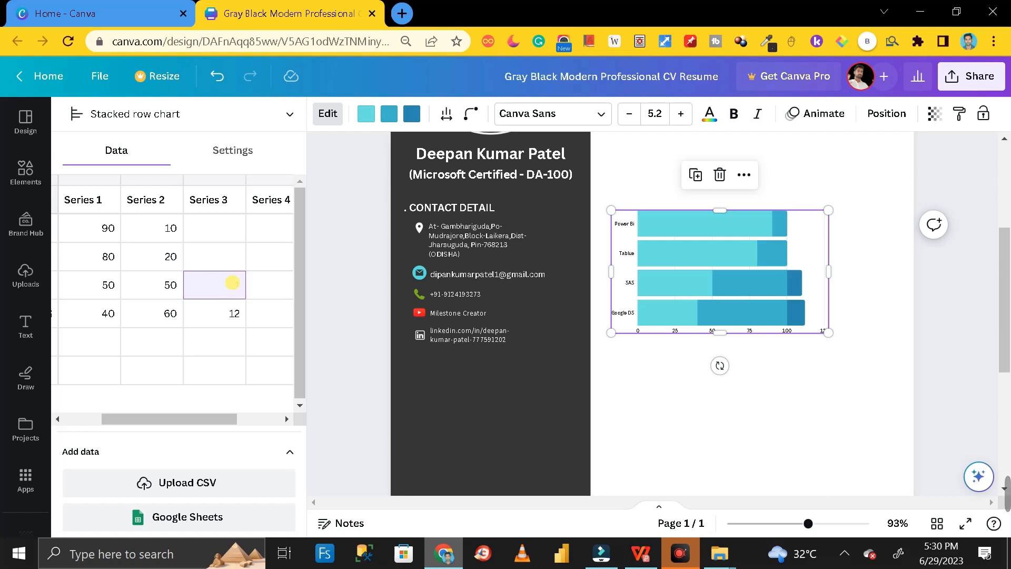
click(233, 315)
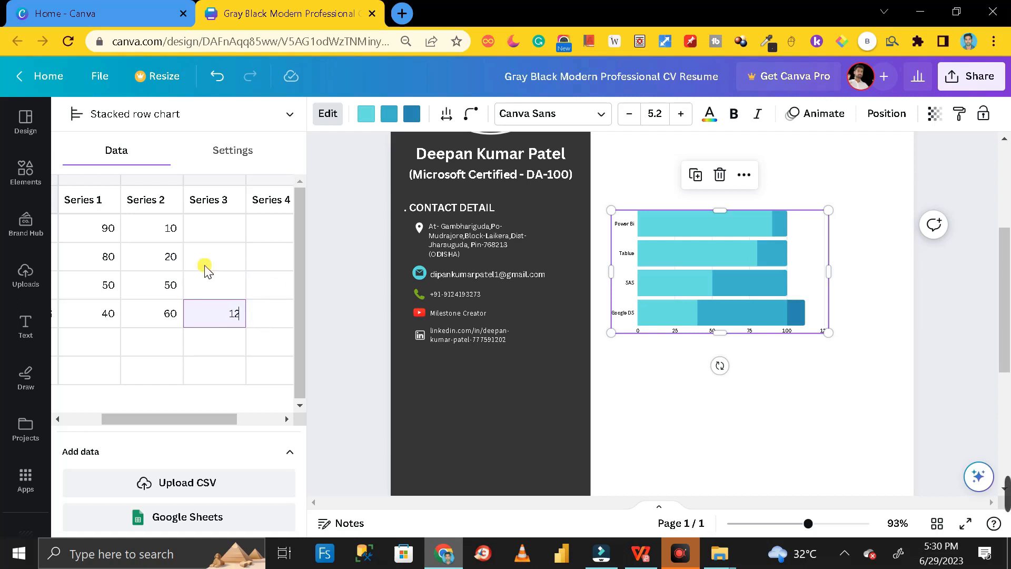
click(233, 342)
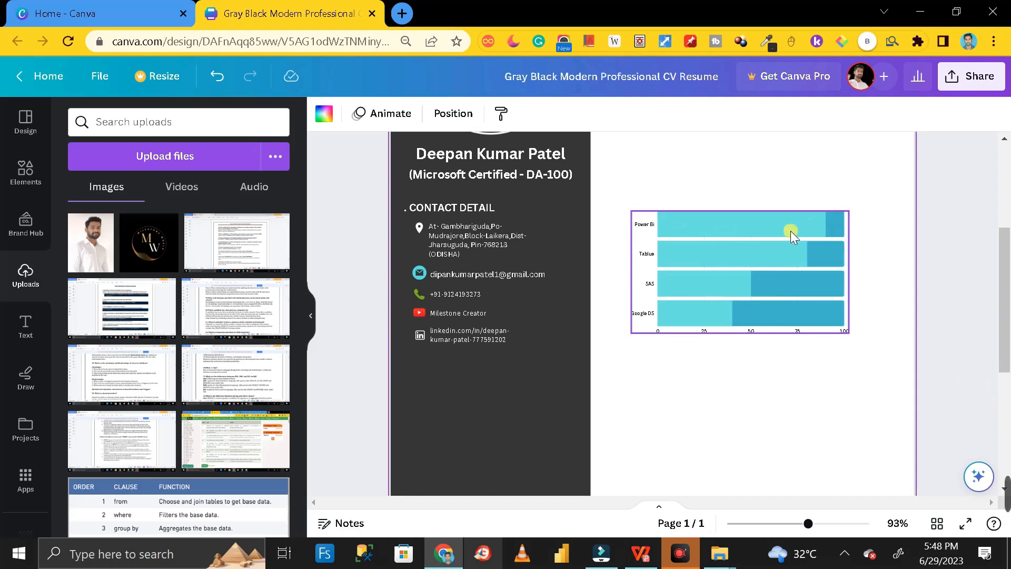
- Turn the cyan bars light green and the blue bars white, then shrink the chart below the contacts
click(830, 330)
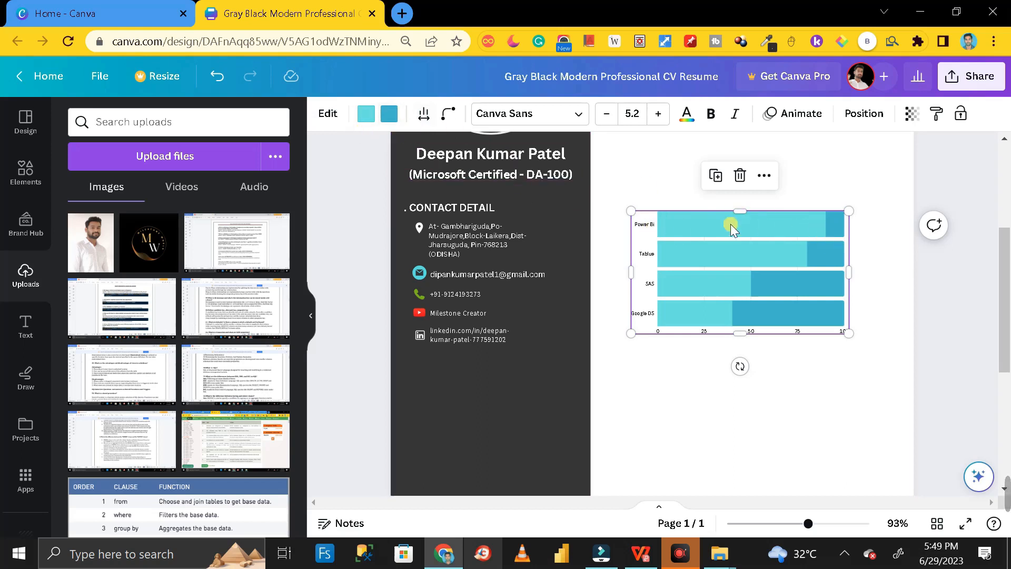
click(366, 113)
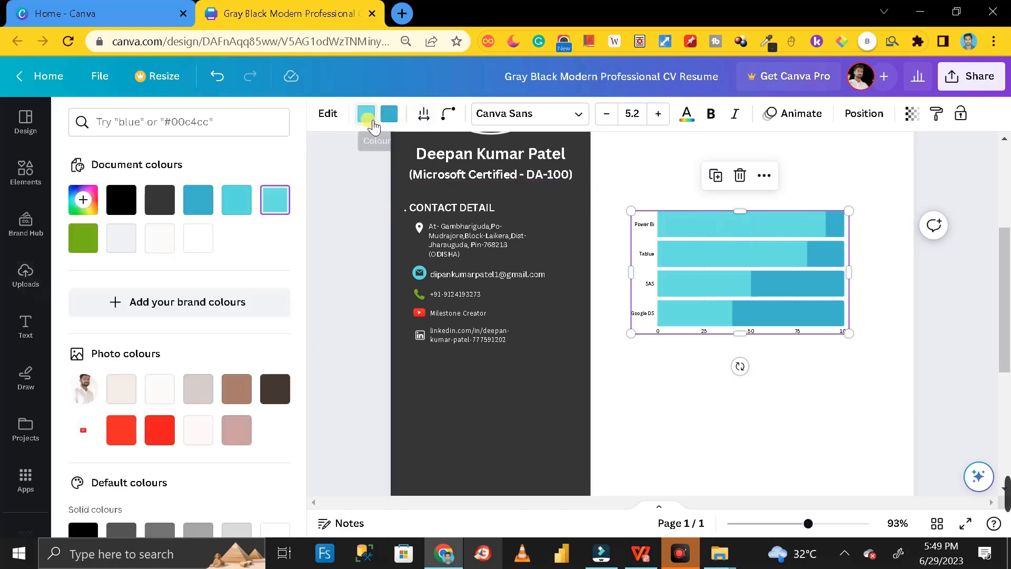
scroll(189, 358, down, 3)
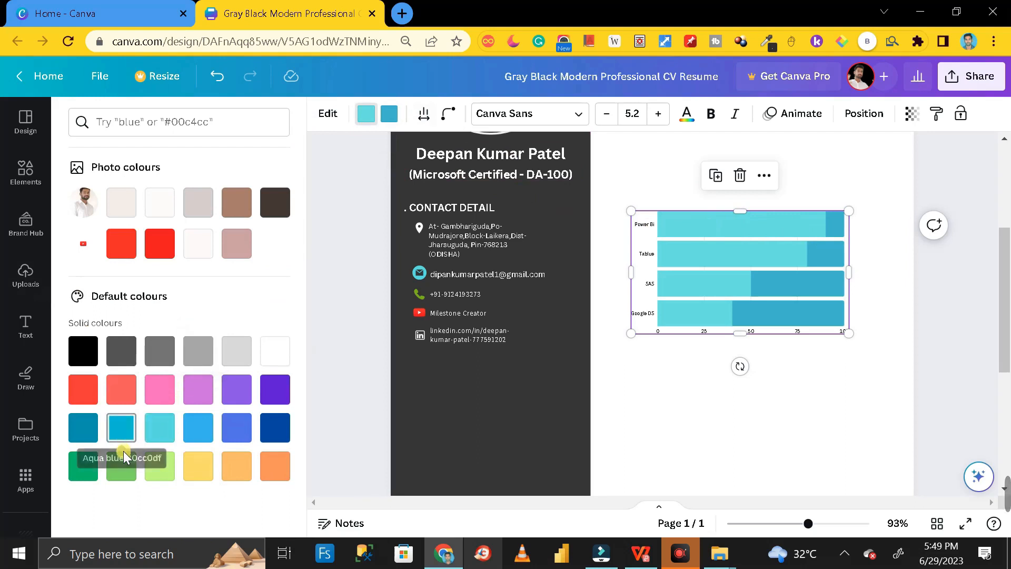
click(168, 474)
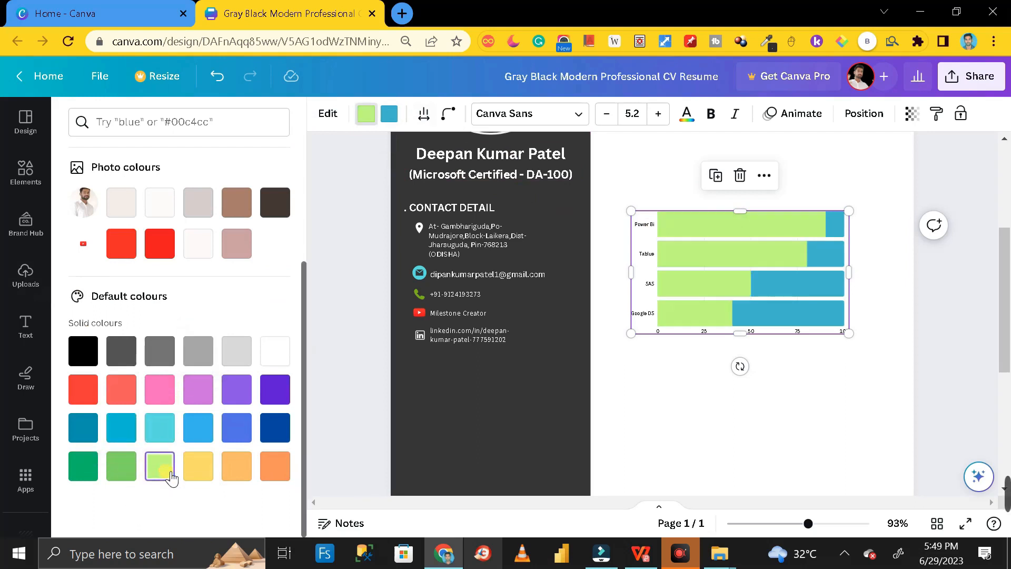
click(819, 258)
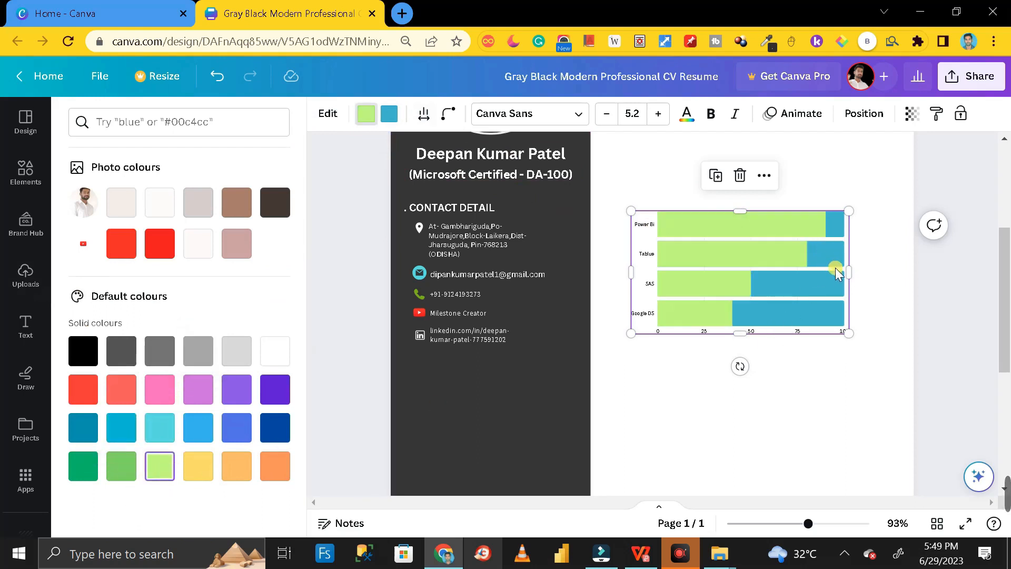
click(389, 113)
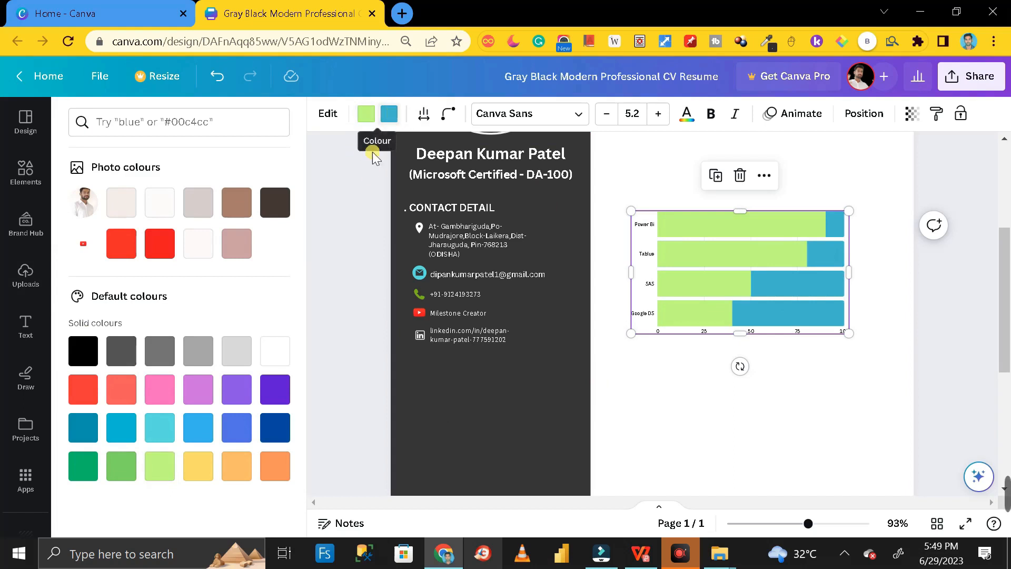
click(274, 351)
drag(850, 213, 806, 273)
drag(758, 300, 552, 421)
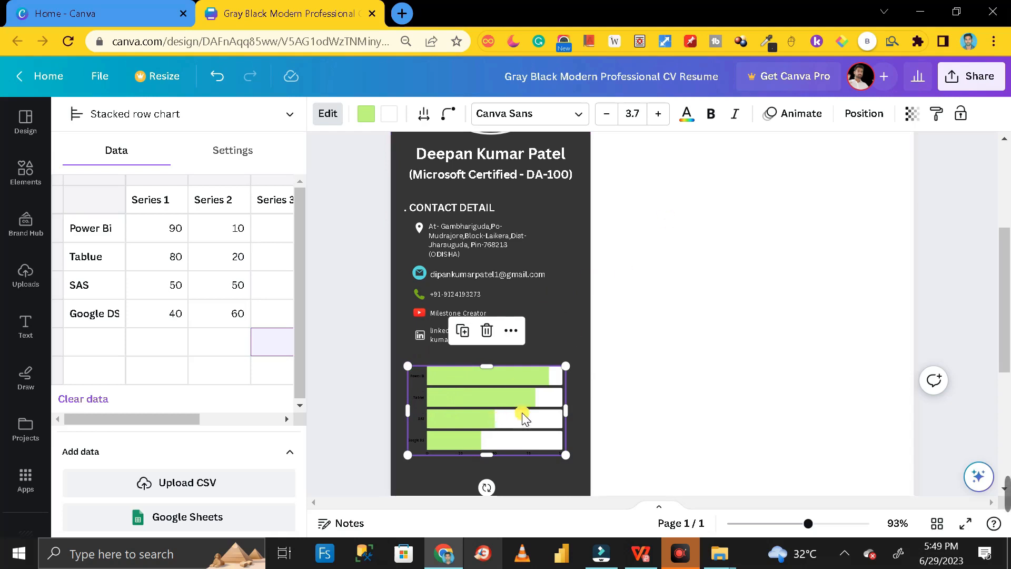
- Set the skill chart labels to white at font size 5.7, then nudge the chart up and right
click(686, 114)
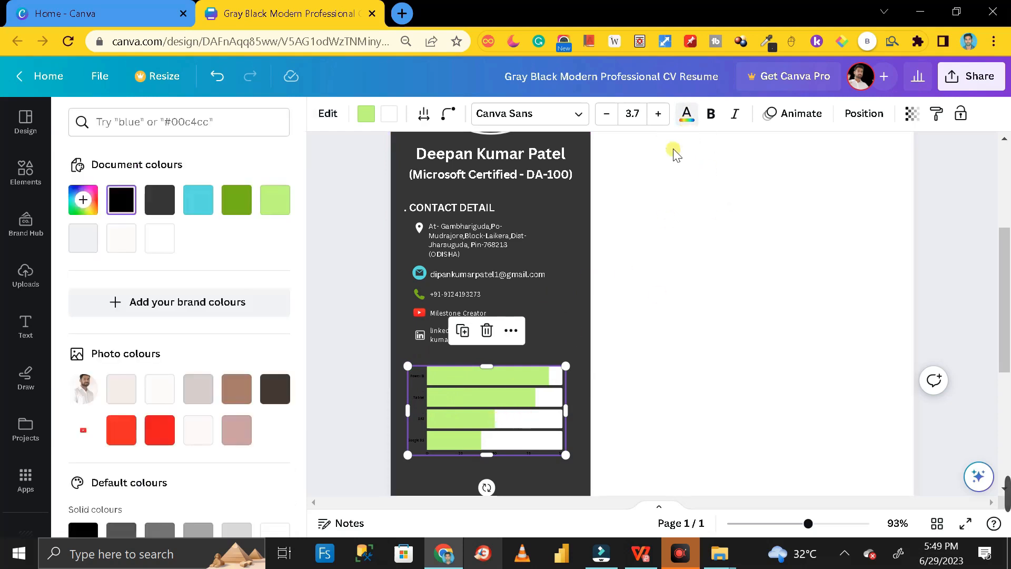
click(160, 239)
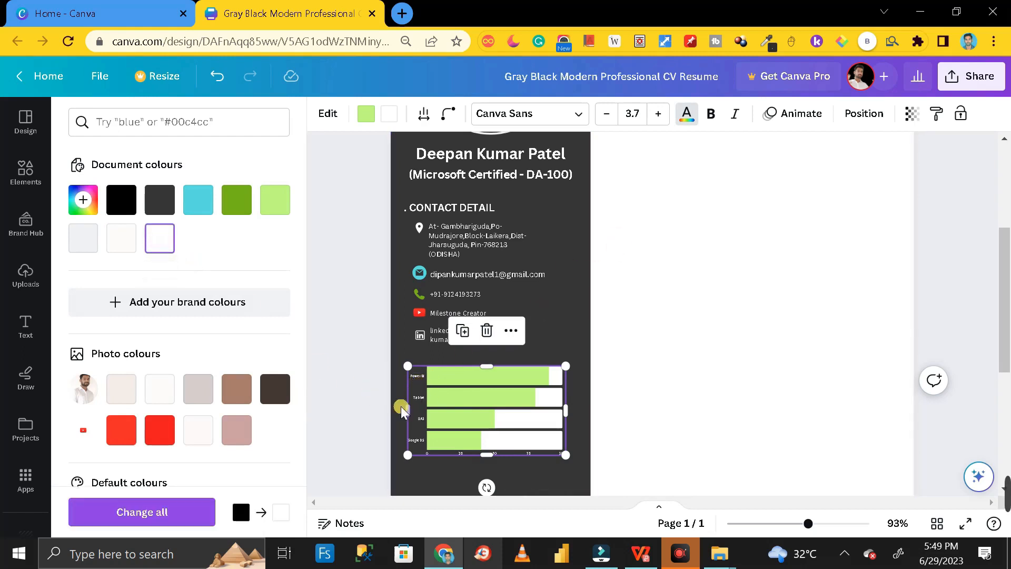
click(659, 115)
click(659, 114)
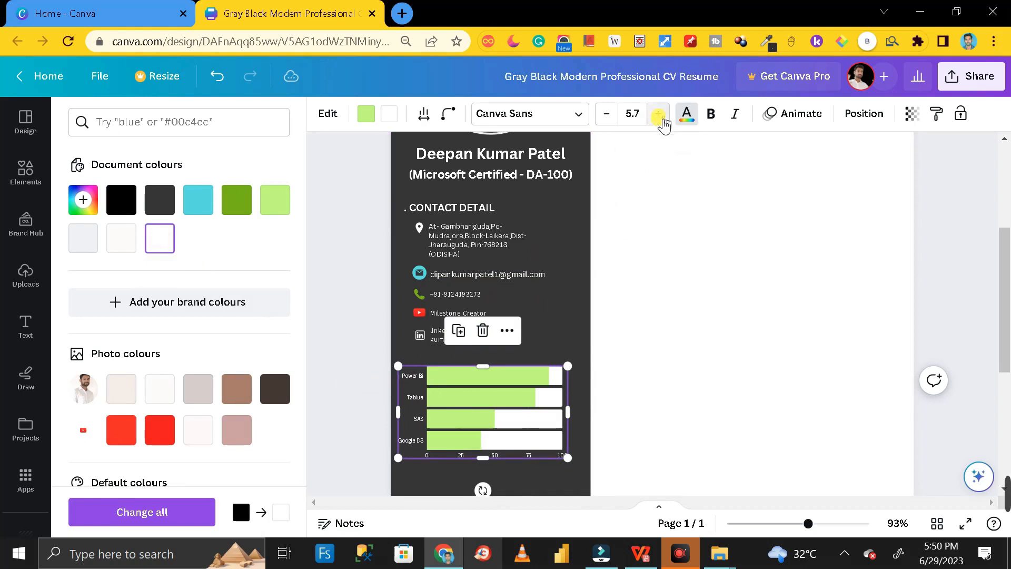
drag(494, 456, 506, 425)
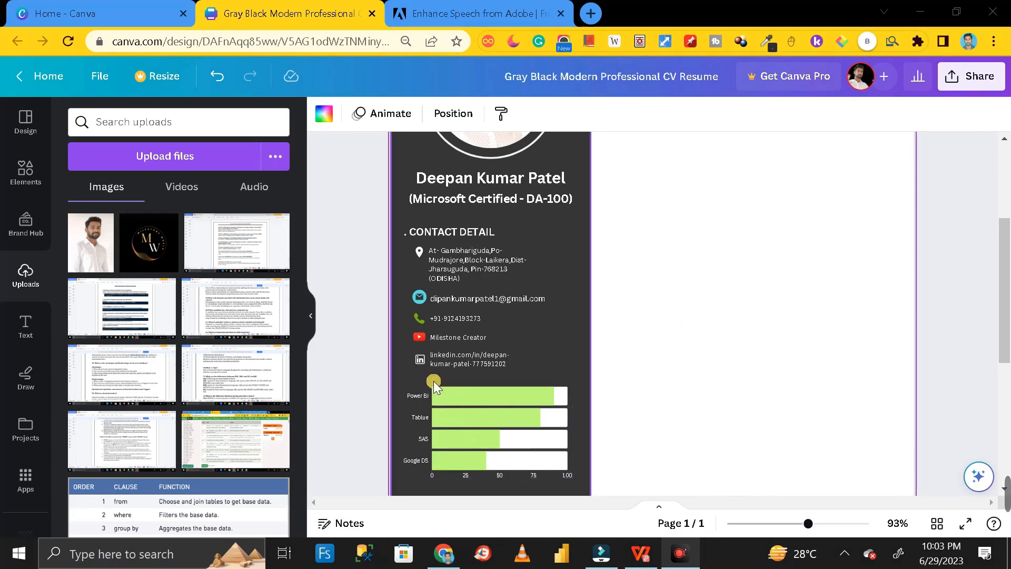
- Duplicate the CONTACT DETAIL heading and drag the copy down toward the skill chart
click(464, 232)
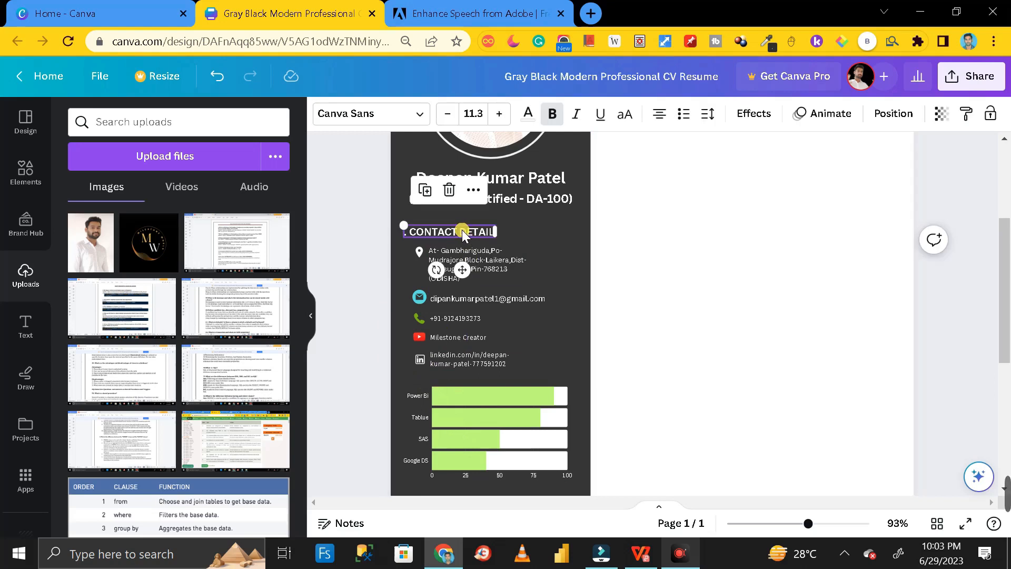
click(626, 296)
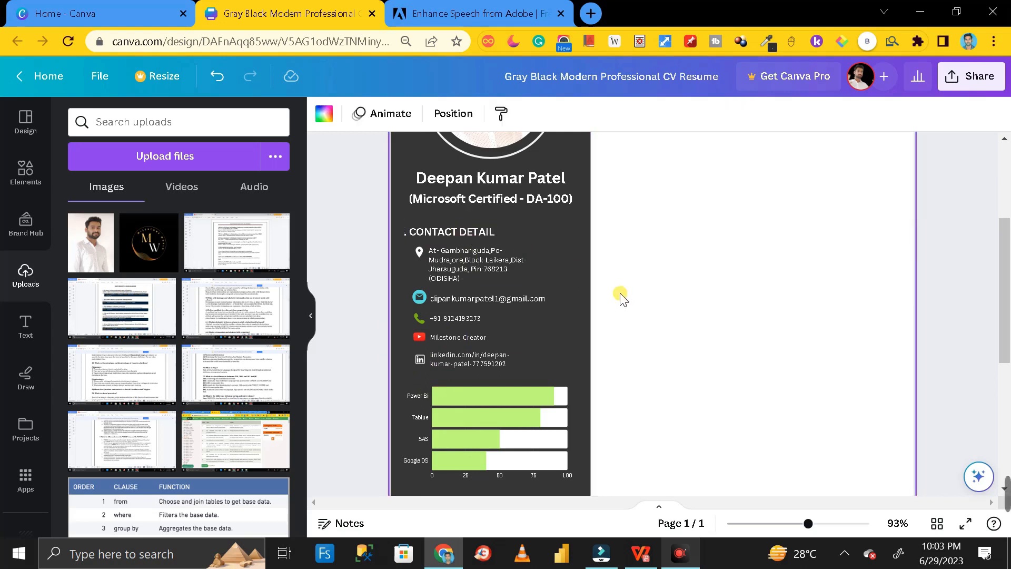
key(ctrl+v)
drag(484, 245, 496, 378)
- Position the copied heading just above the skill chart, shifting the chart slightly lower
scroll(484, 387, down, 2)
click(487, 368)
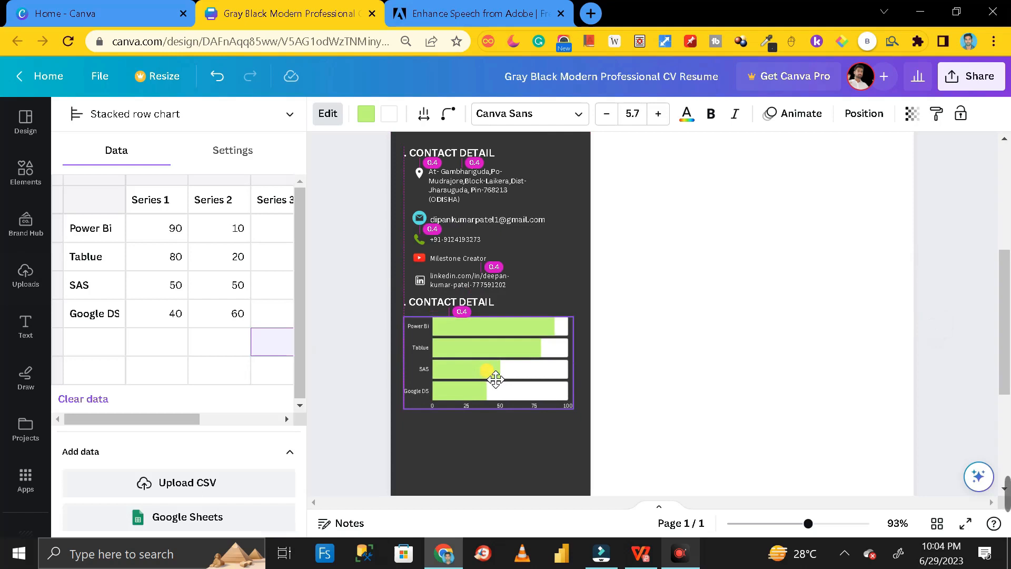
drag(462, 303, 463, 308)
click(453, 353)
click(394, 374)
drag(487, 369, 487, 377)
click(620, 389)
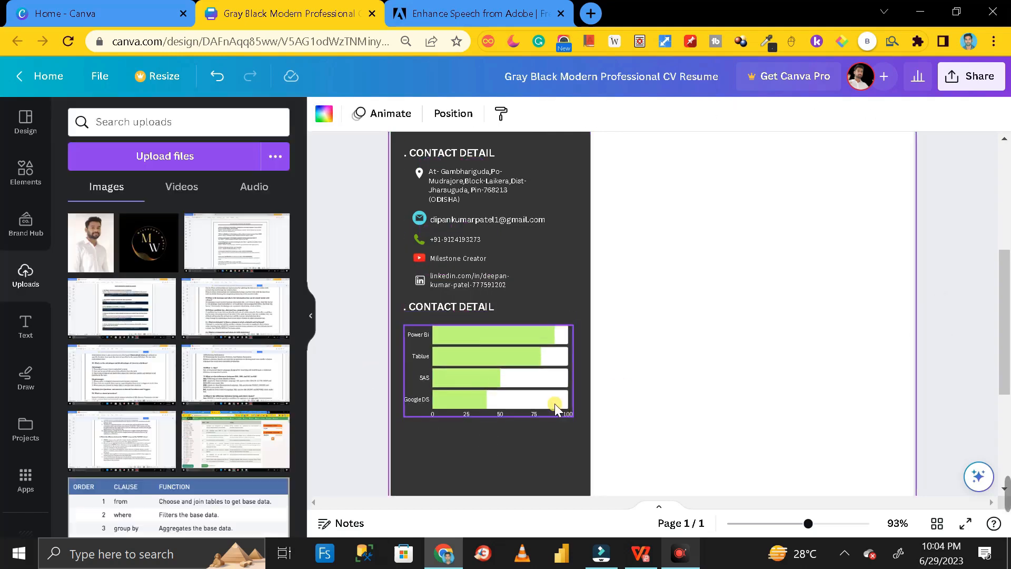
scroll(557, 363, down, 2)
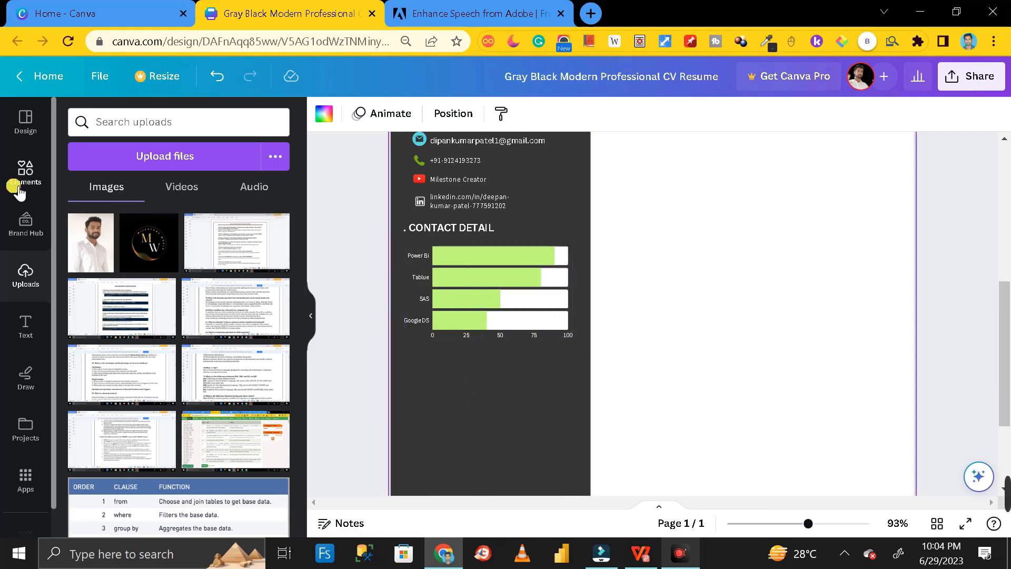
click(30, 175)
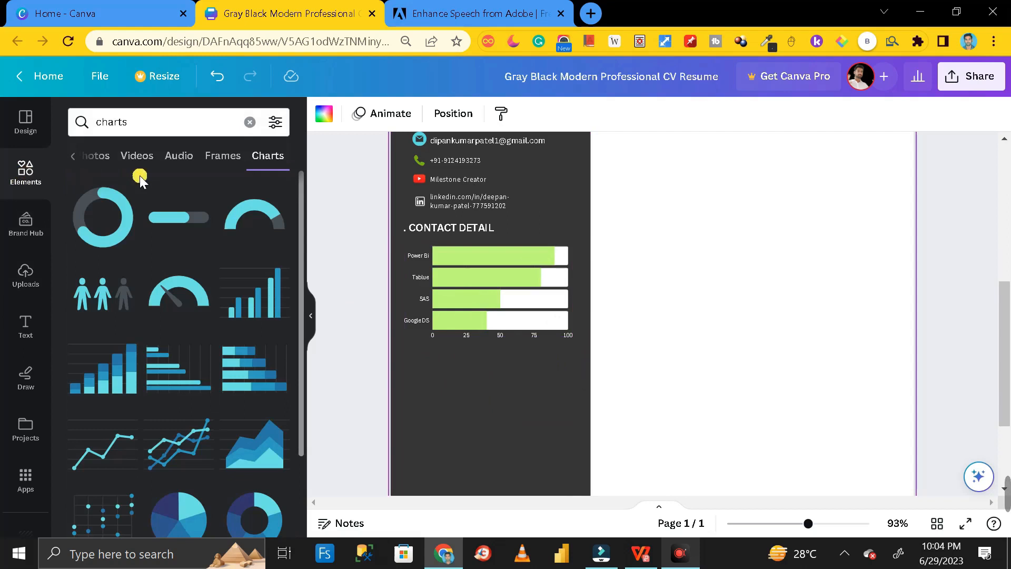
- Add a plain line and place it below the skill chart in the sidebar
click(250, 123)
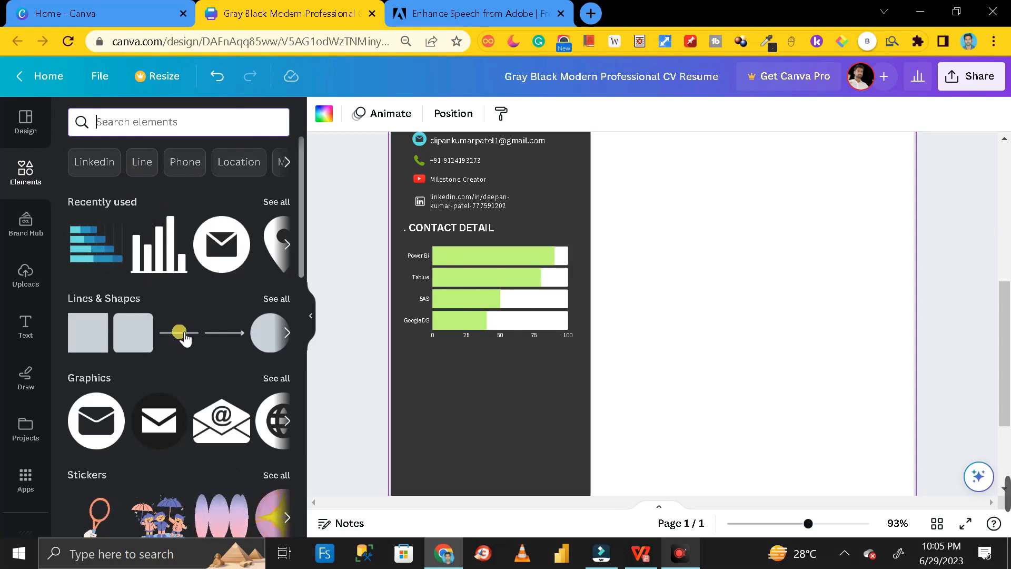
click(179, 333)
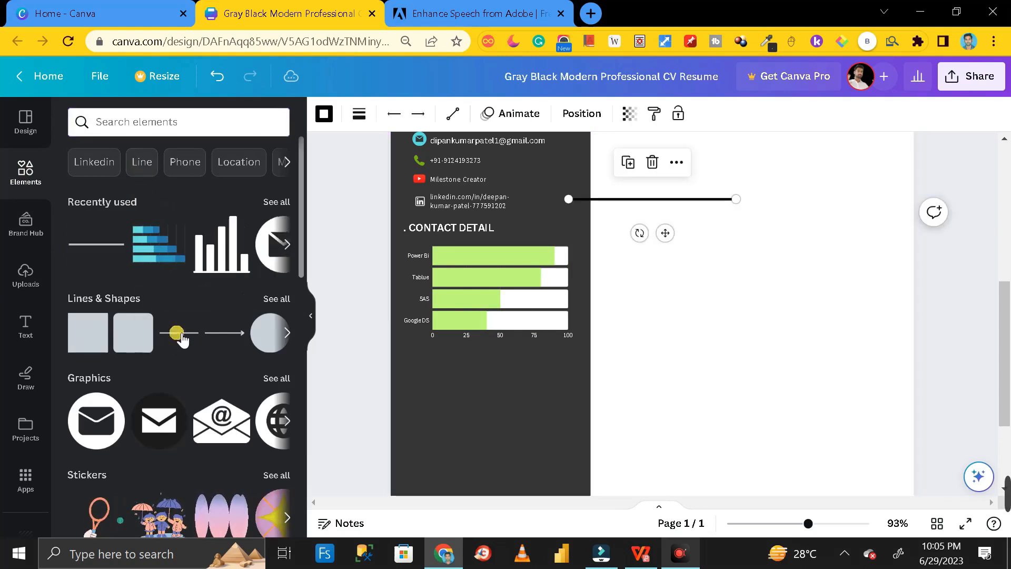
drag(643, 202, 491, 358)
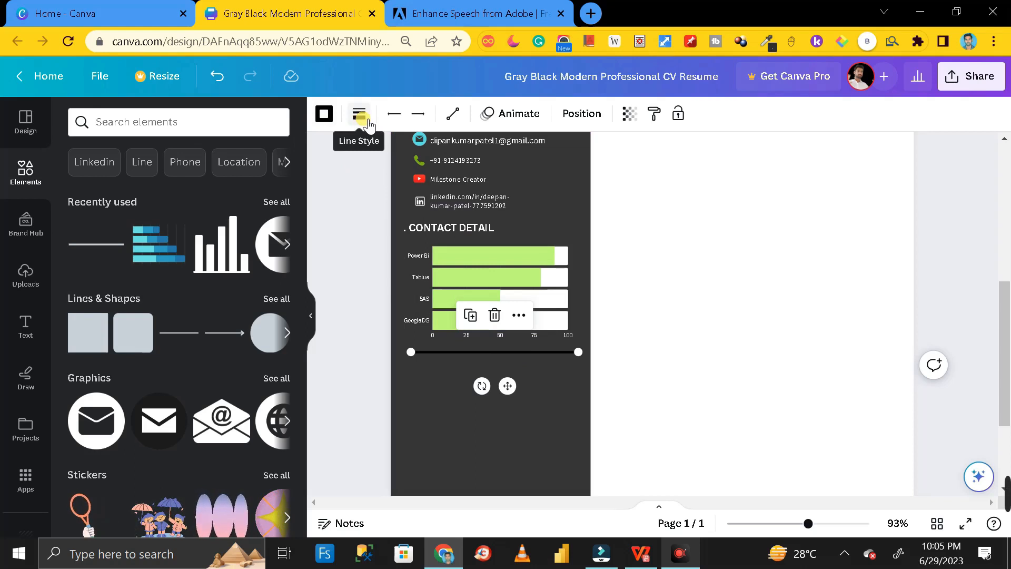
- Colour the divider line white and check it against the dark sidebar
click(333, 119)
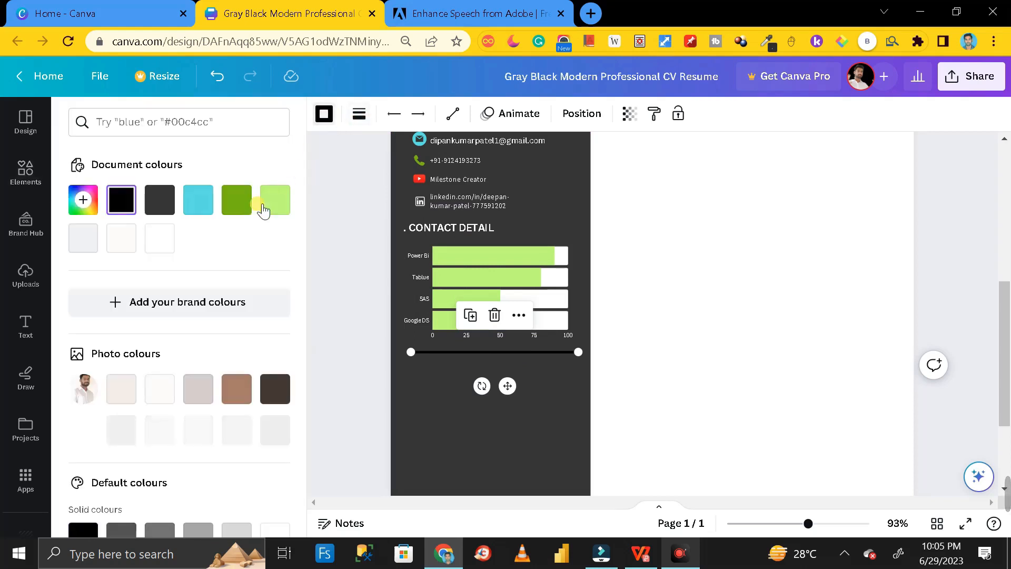
click(166, 235)
click(673, 330)
scroll(673, 331, up, 4)
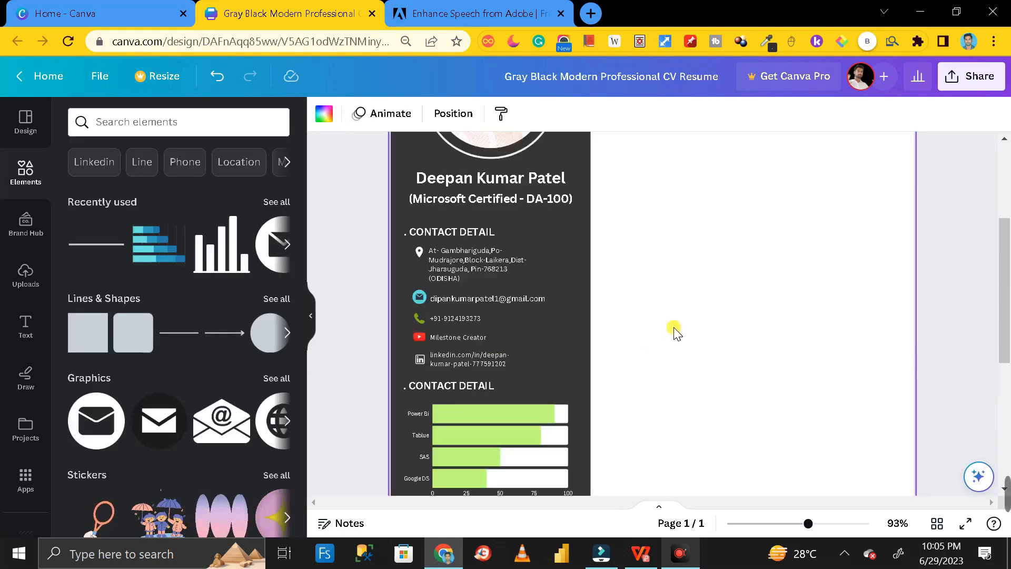
scroll(674, 331, down, 3)
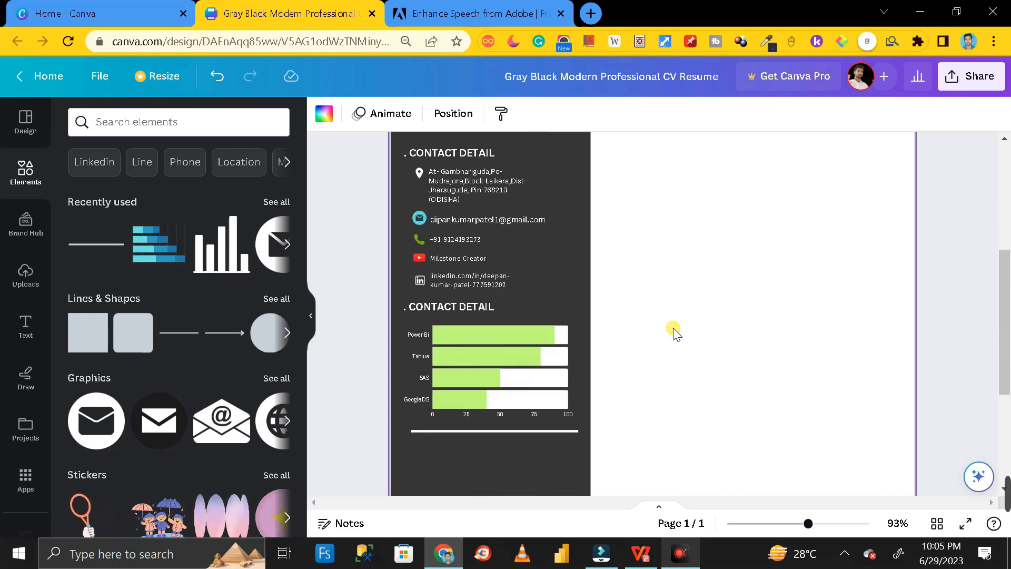
scroll(674, 332, down, 3)
scroll(674, 331, up, 2)
scroll(674, 332, down, 2)
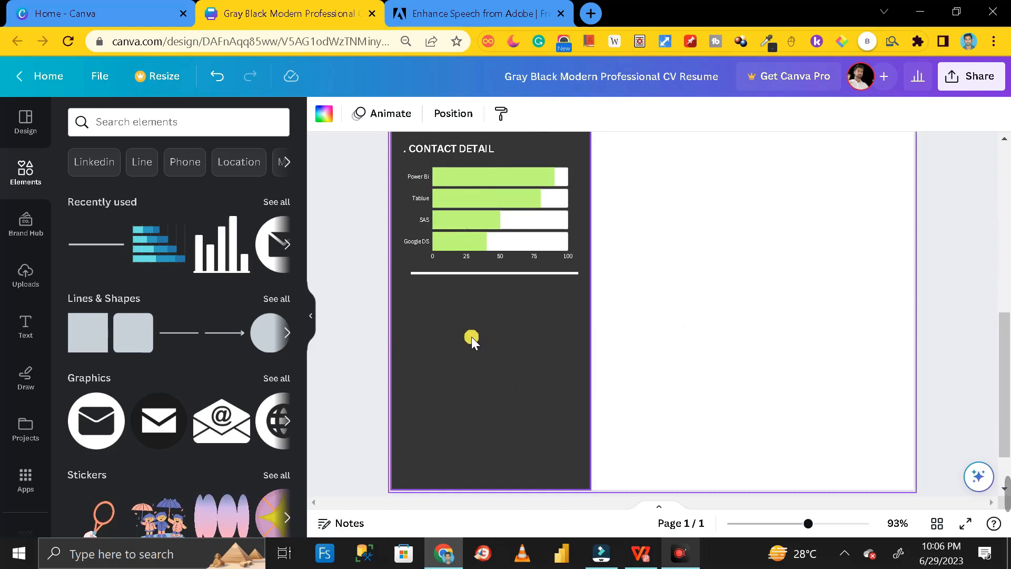
- Search the elements library for charts and show all chart results
click(507, 333)
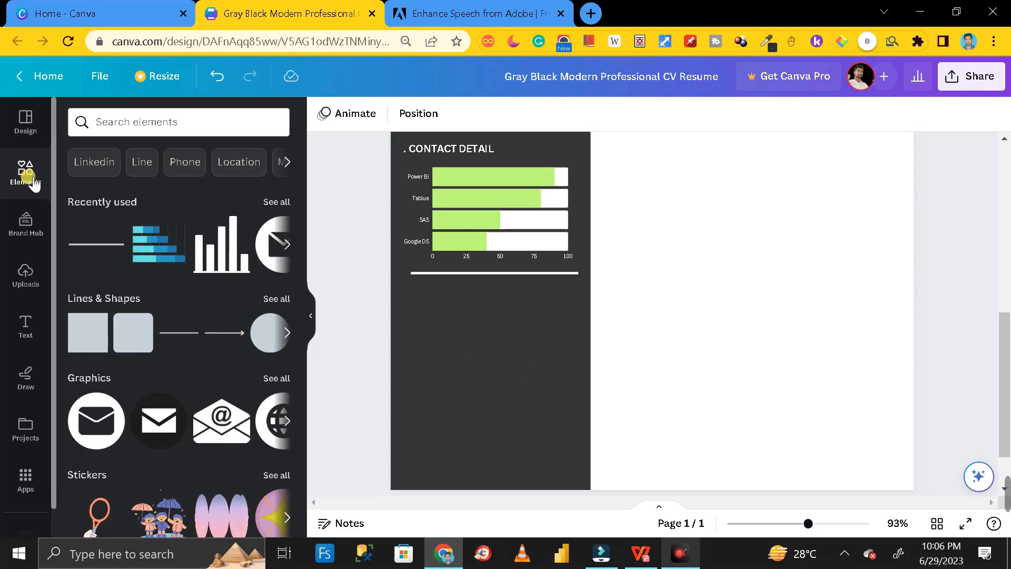
click(129, 122)
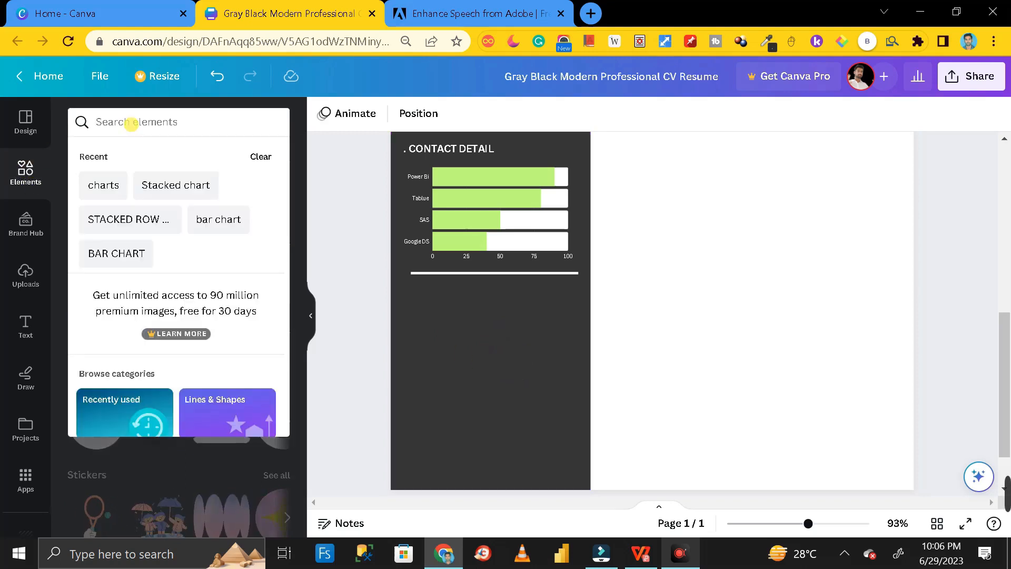
click(106, 184)
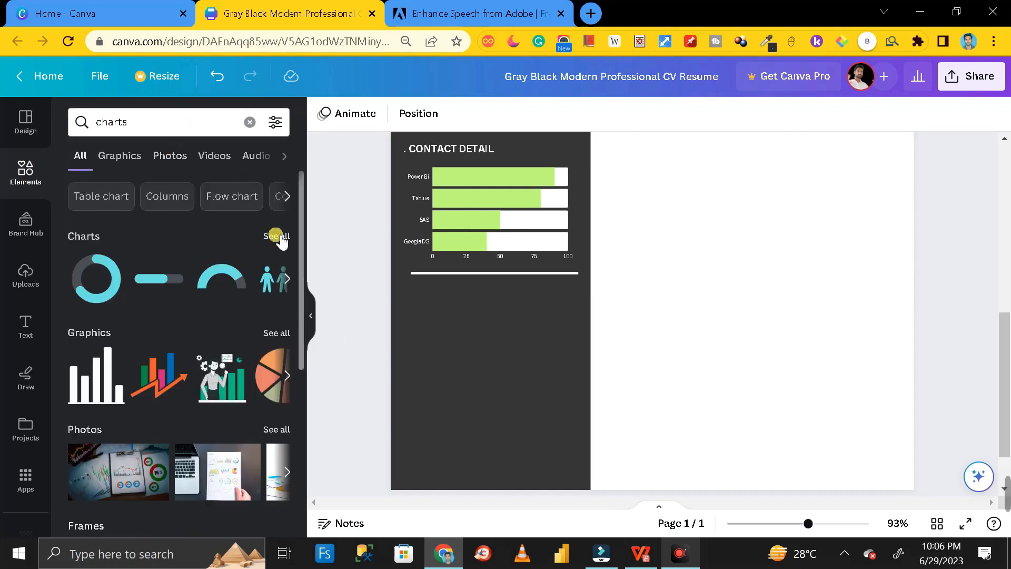
click(275, 234)
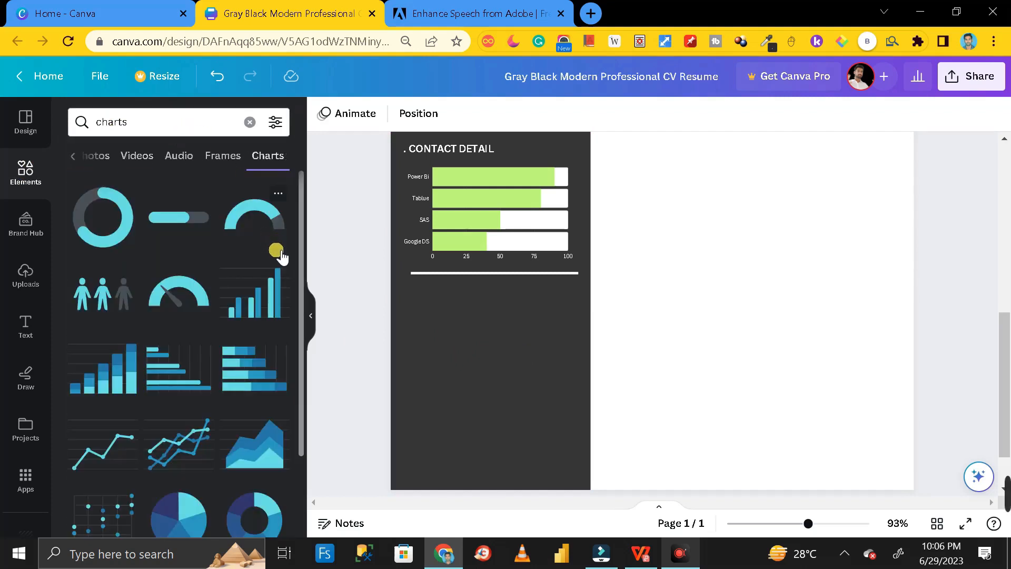
scroll(274, 250, down, 2)
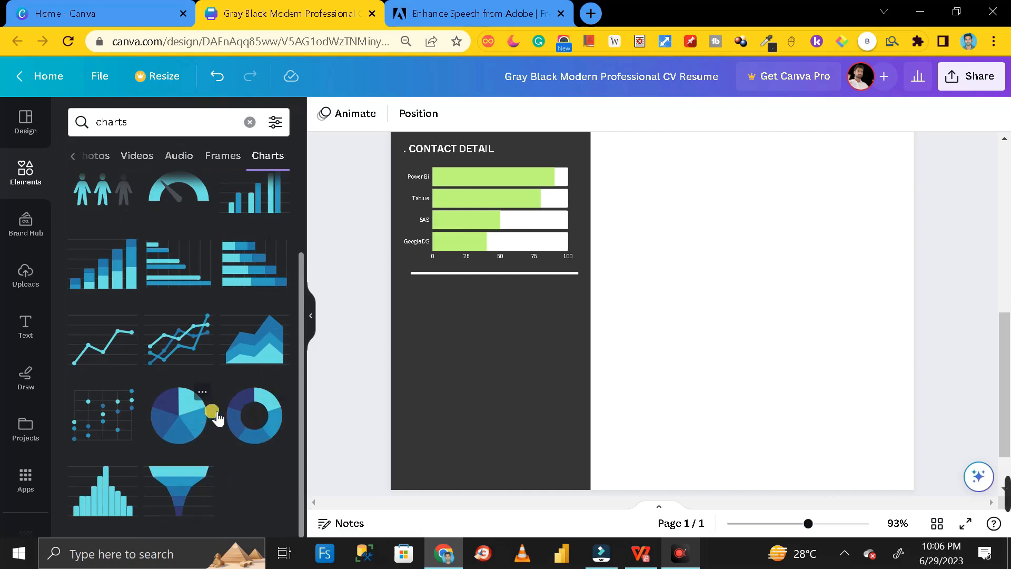
- Add a donut chart and shrink it into the sidebar below the divider
click(255, 420)
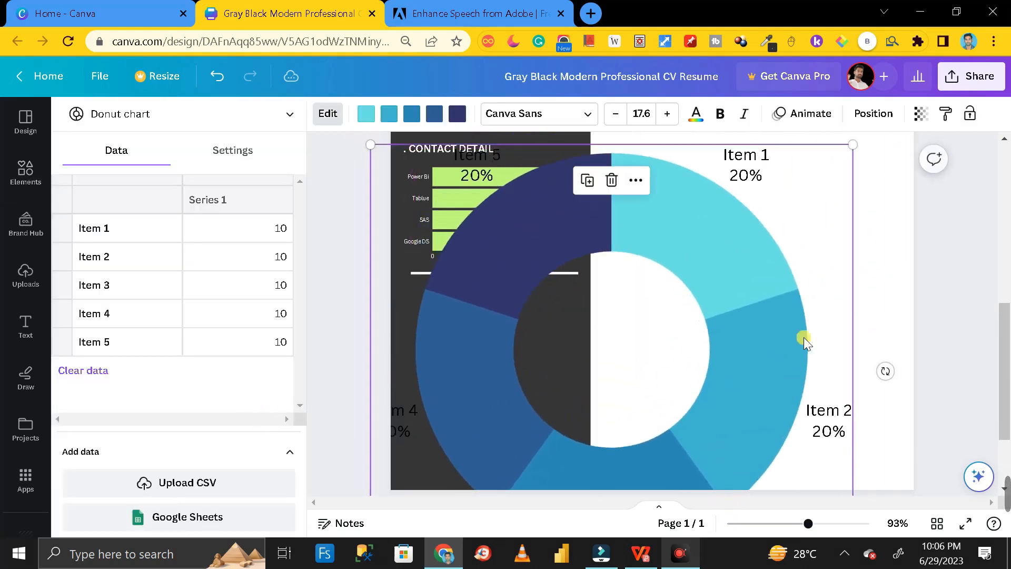
drag(851, 144, 513, 315)
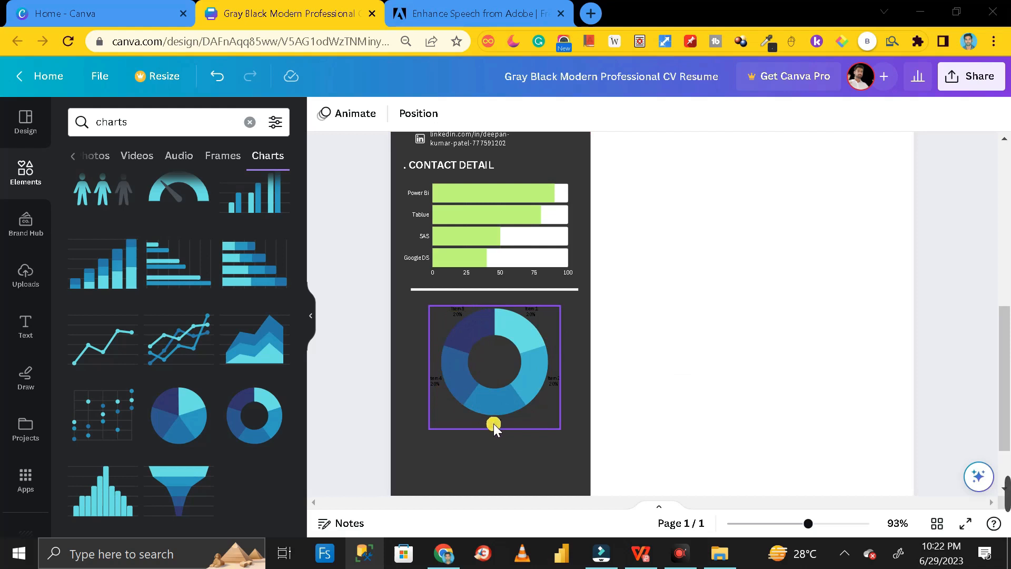
click(491, 361)
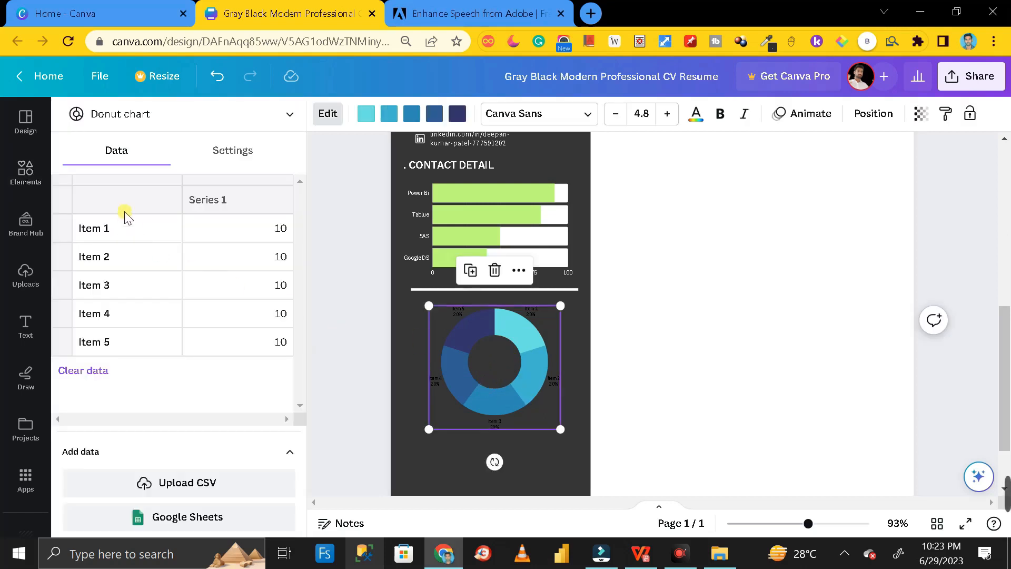
- Delete the Item 5 row from the donut chart's data
click(116, 343)
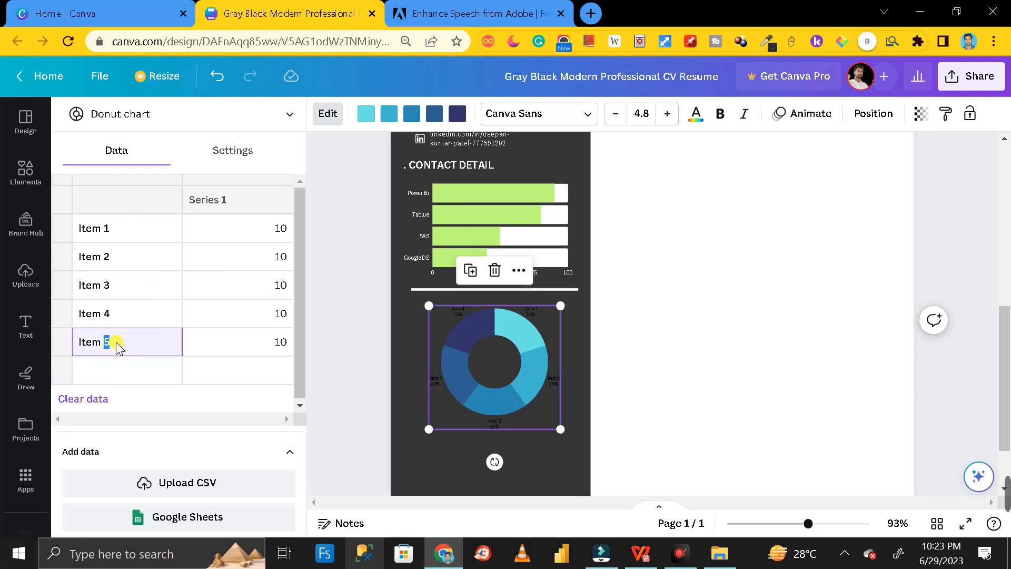
key(BackSpace)
click(284, 344)
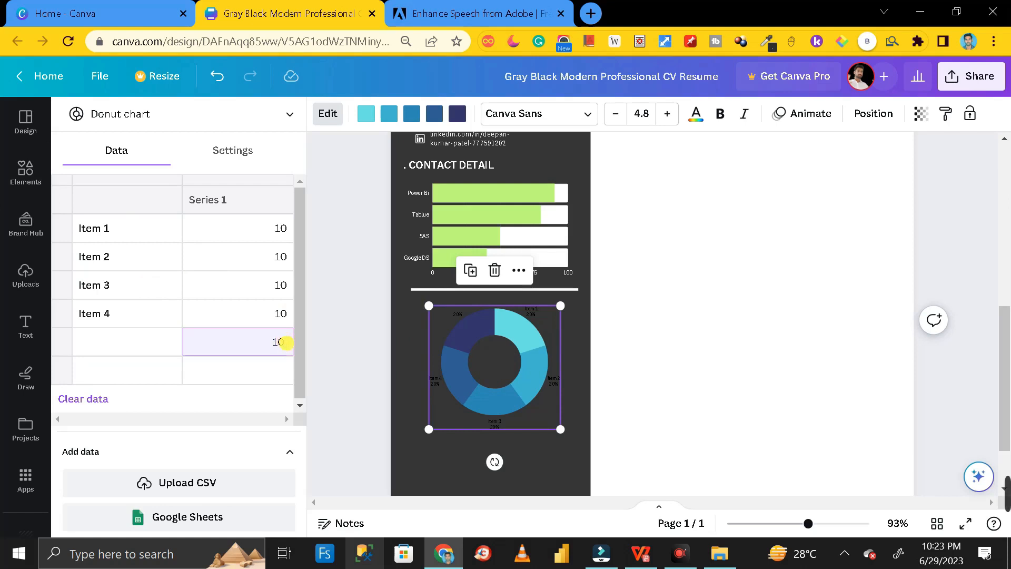
click(642, 351)
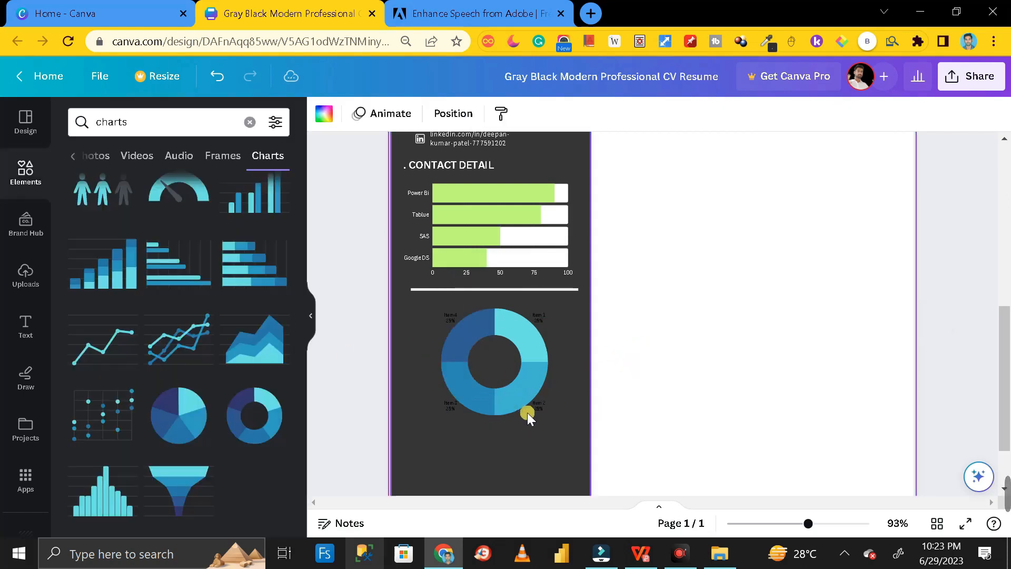
click(495, 351)
- Rename Items 1–4 to SQL Server, My SQL, Postgress and Mongo DB
click(102, 231)
drag(110, 228, 91, 228)
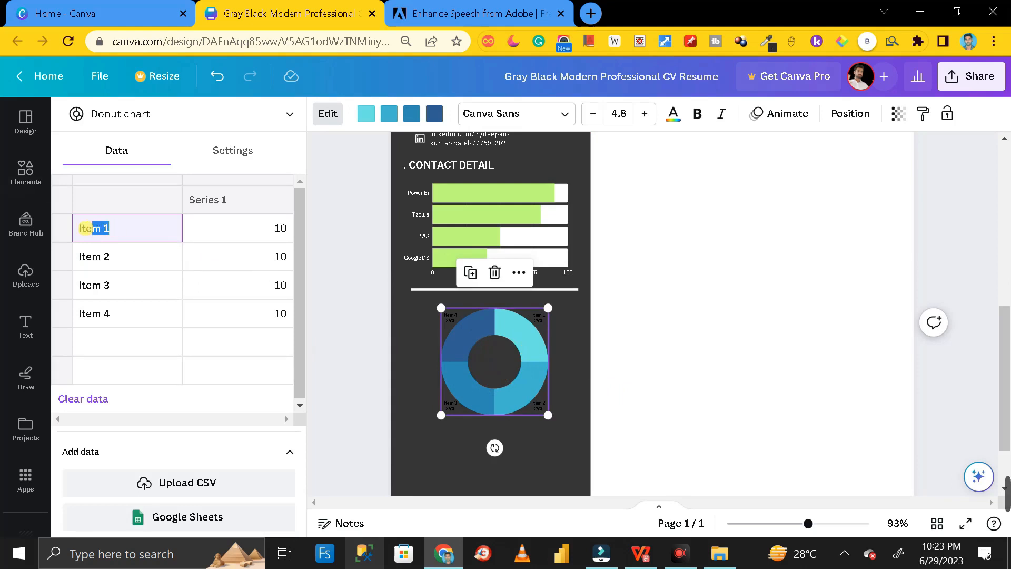
key(BackSpace)
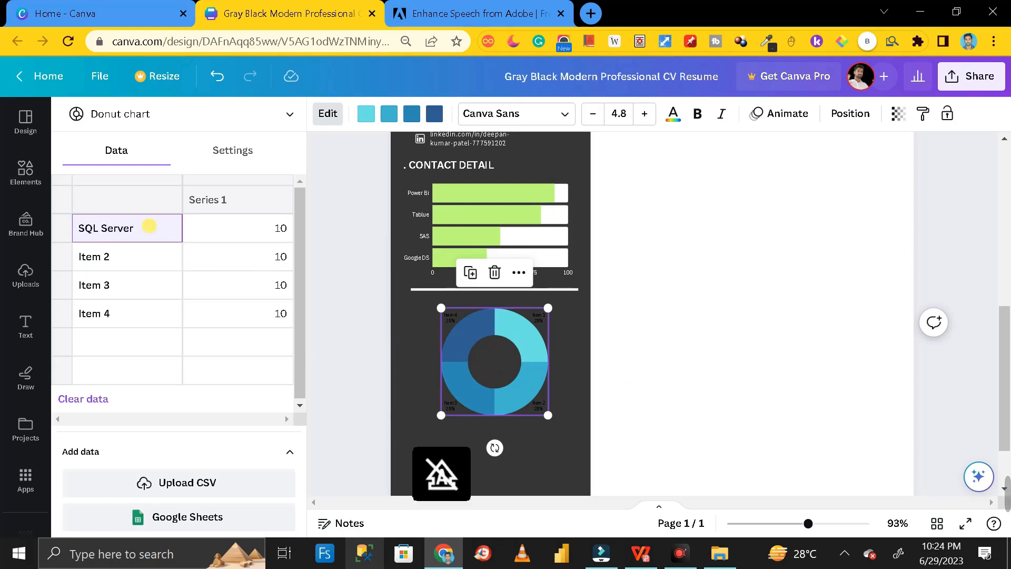
click(118, 256)
drag(118, 256, 86, 257)
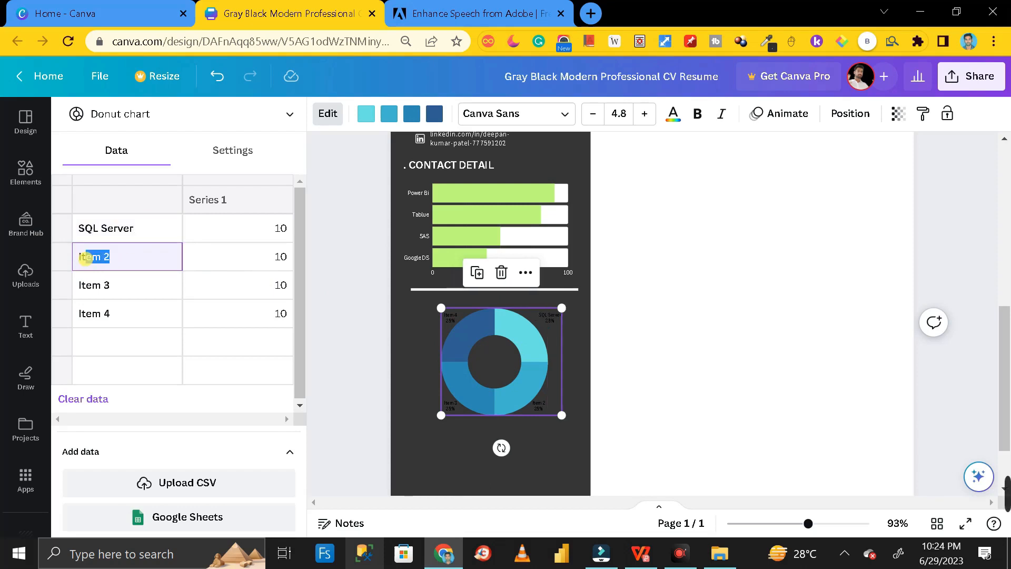
text(My)
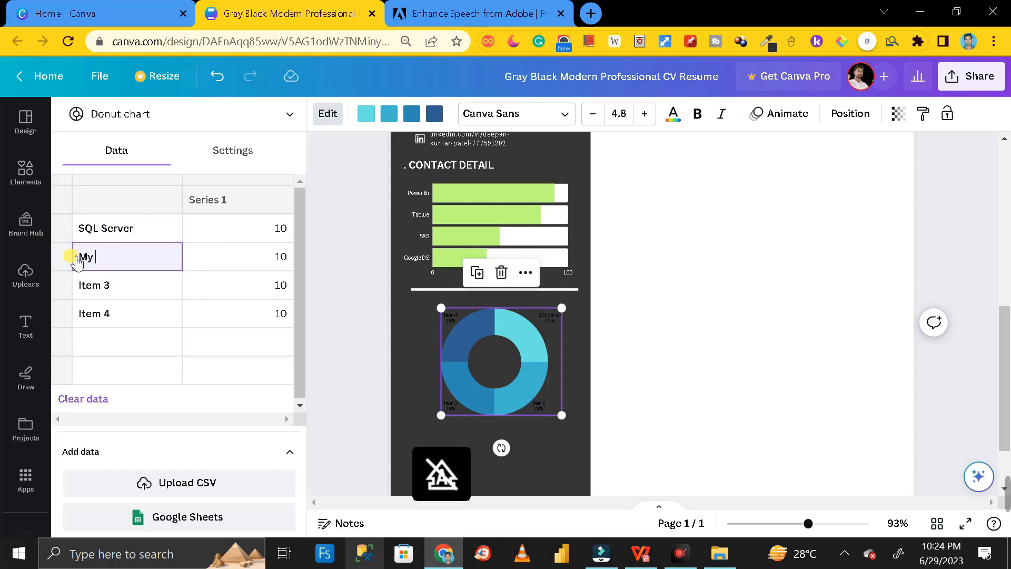
text( SQL)
click(122, 284)
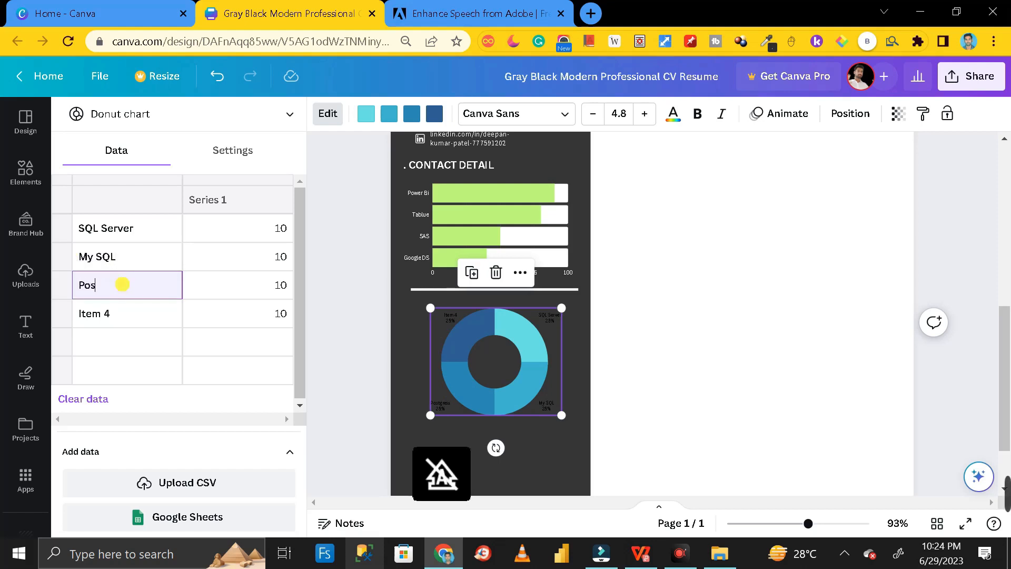
text(Postgress)
click(108, 314)
drag(117, 314, 81, 316)
text(Mongo DB)
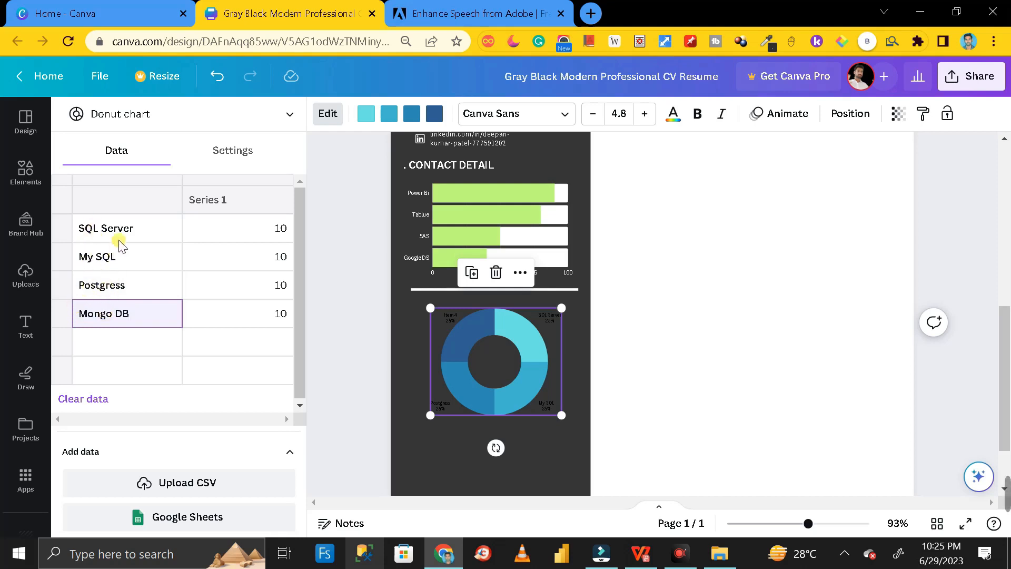
- Enter donut values 40, 30, 25 and 05 for SQL Server, My SQL, Postgress and Mongo DB
click(279, 232)
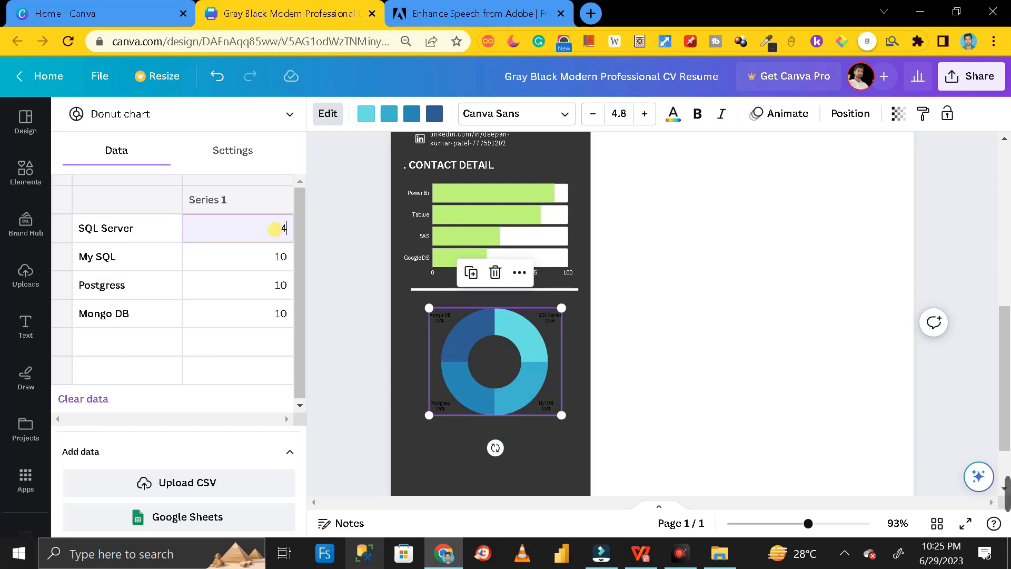
click(285, 257)
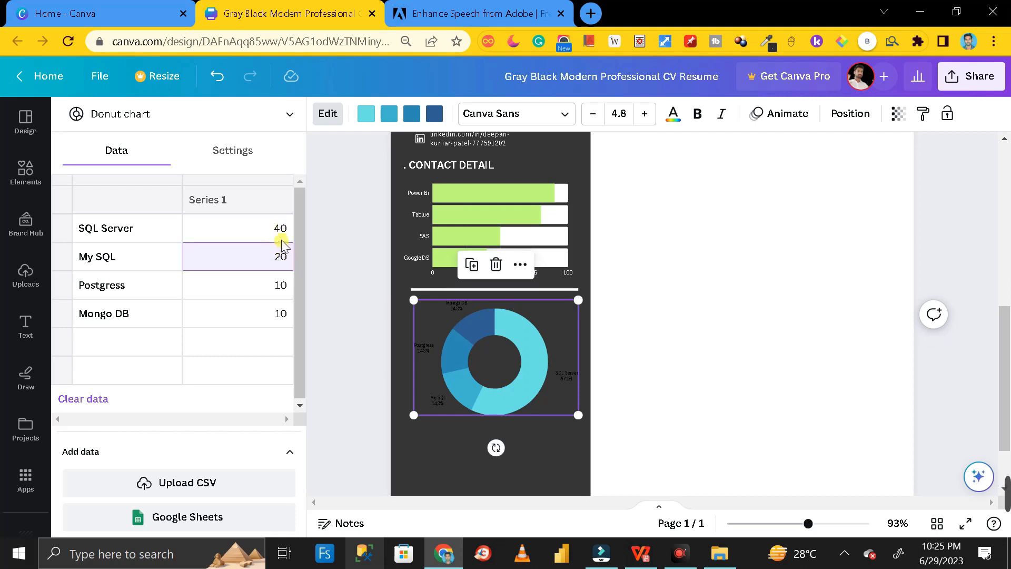
click(279, 284)
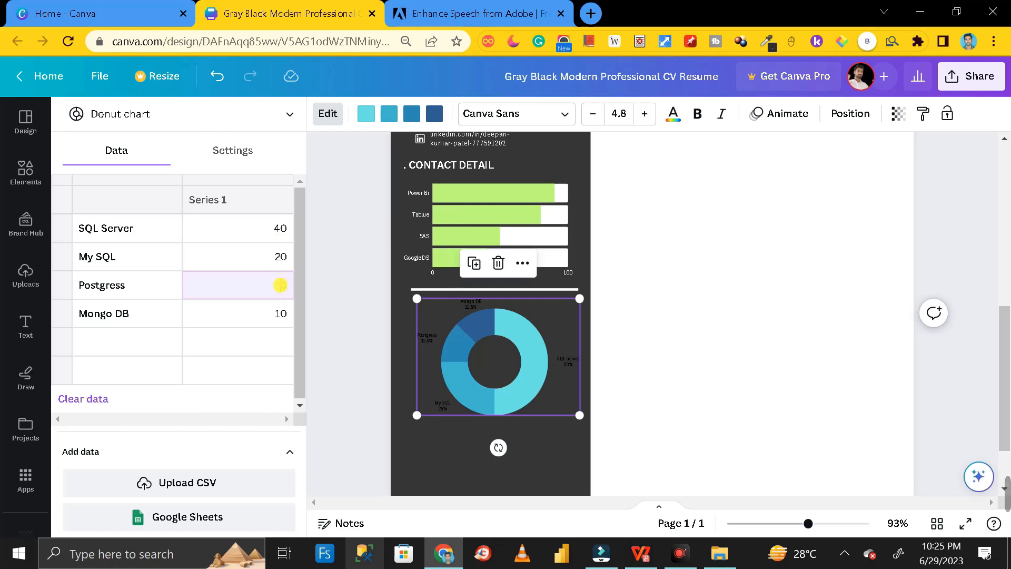
text(25)
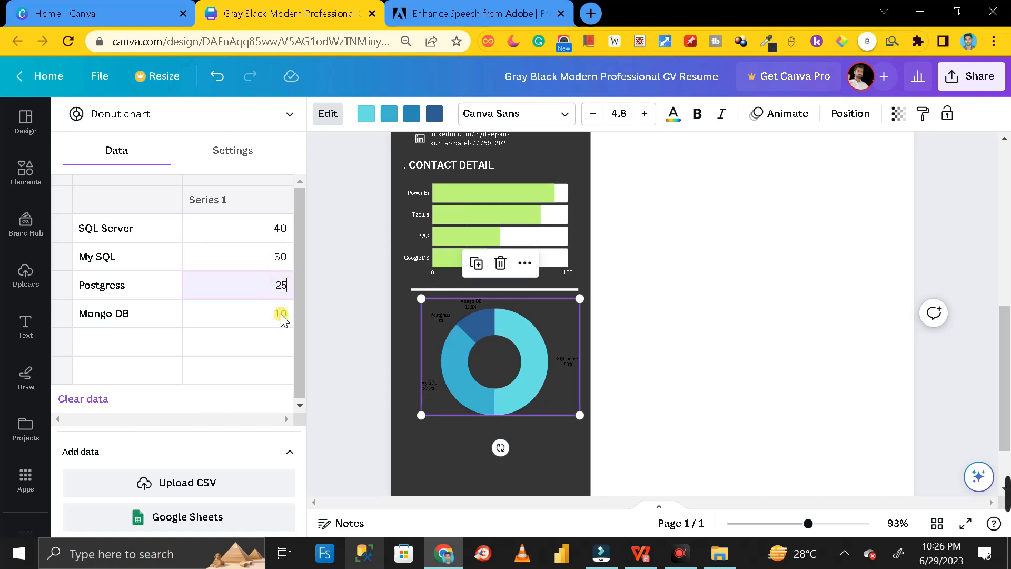
click(281, 315)
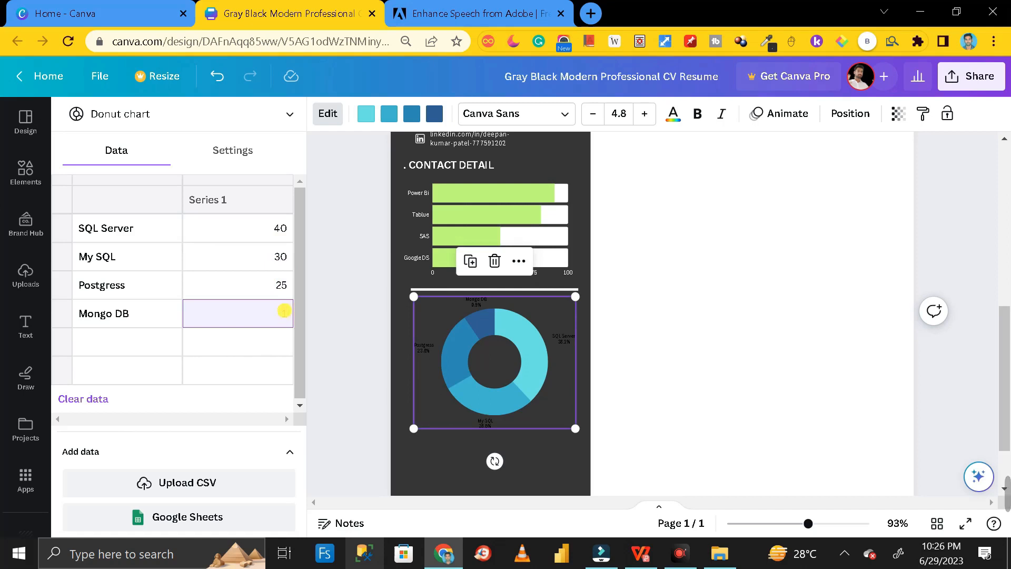
text(05)
click(327, 352)
click(436, 327)
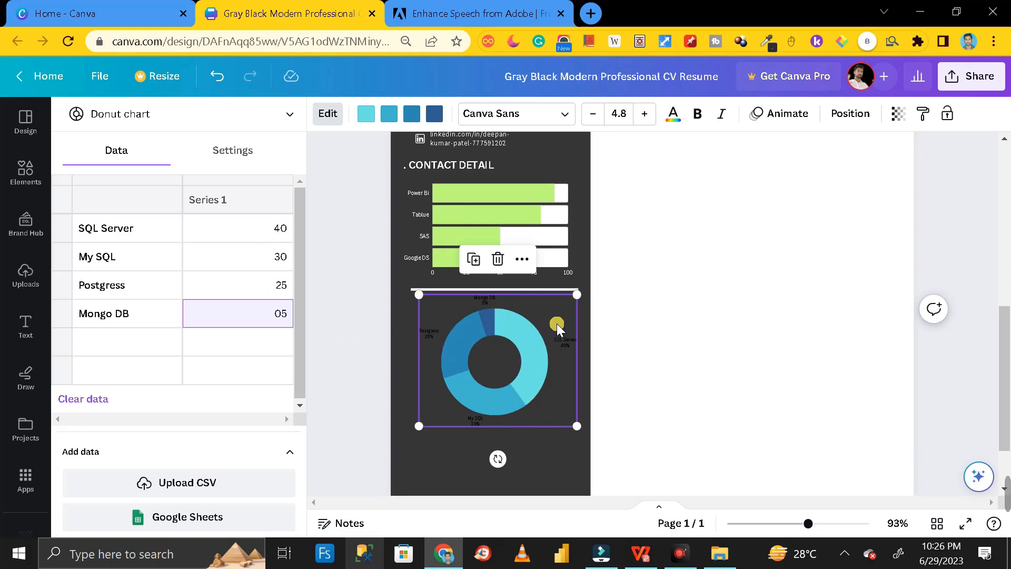
click(683, 121)
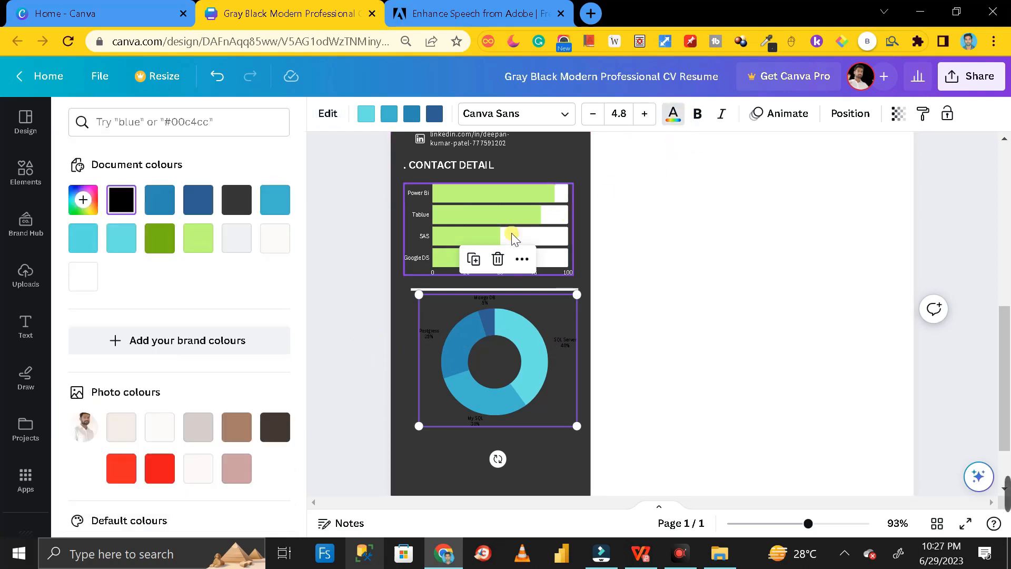
- Make the donut labels near-white at size 6.8, then shrink and lower the chart
click(289, 242)
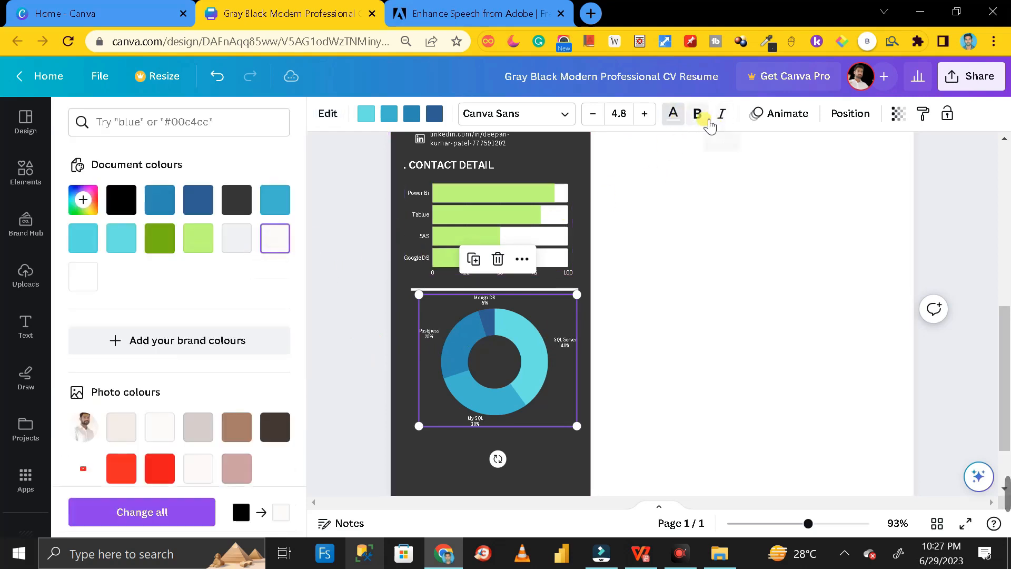
click(644, 114)
click(644, 114)
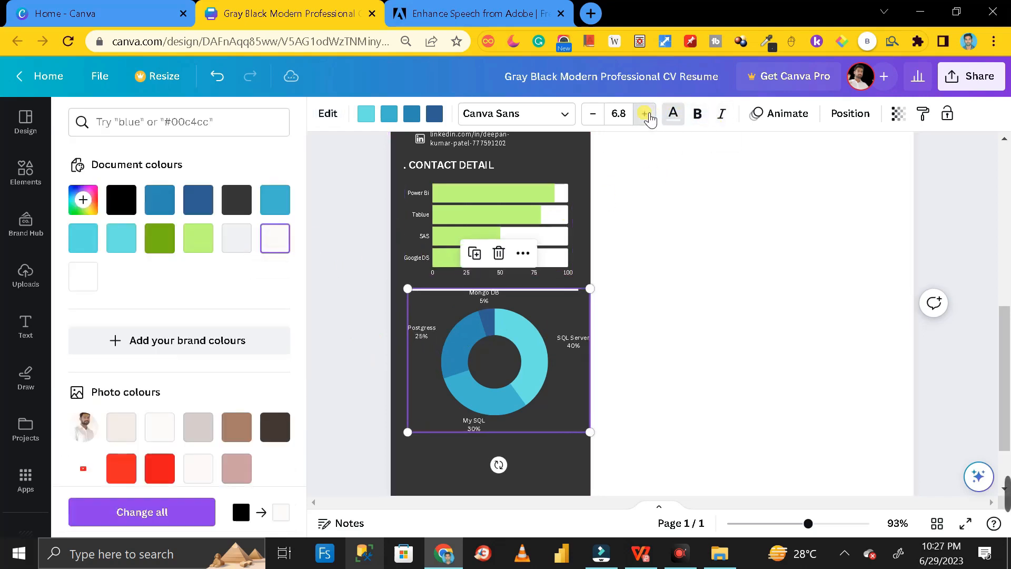
drag(591, 433, 577, 432)
drag(490, 332, 495, 348)
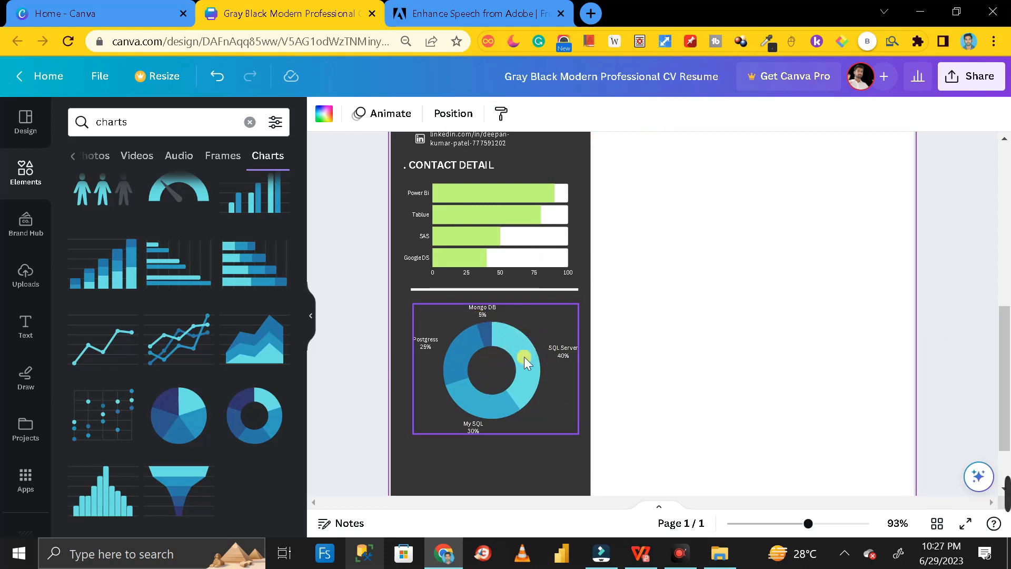
- Paste a copy of the divider line and place it below the donut chart
click(530, 290)
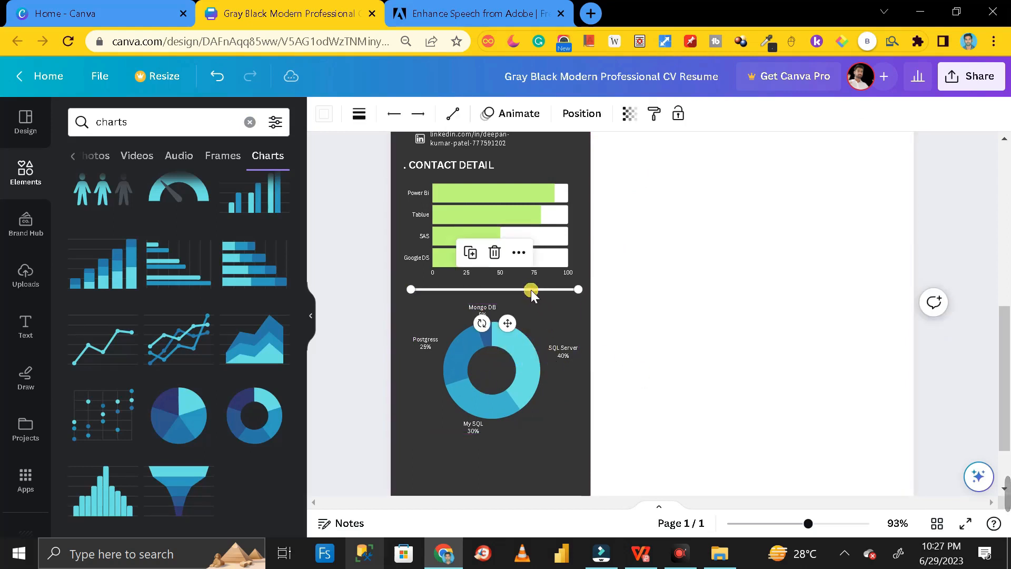
click(664, 370)
key(ctrl+v)
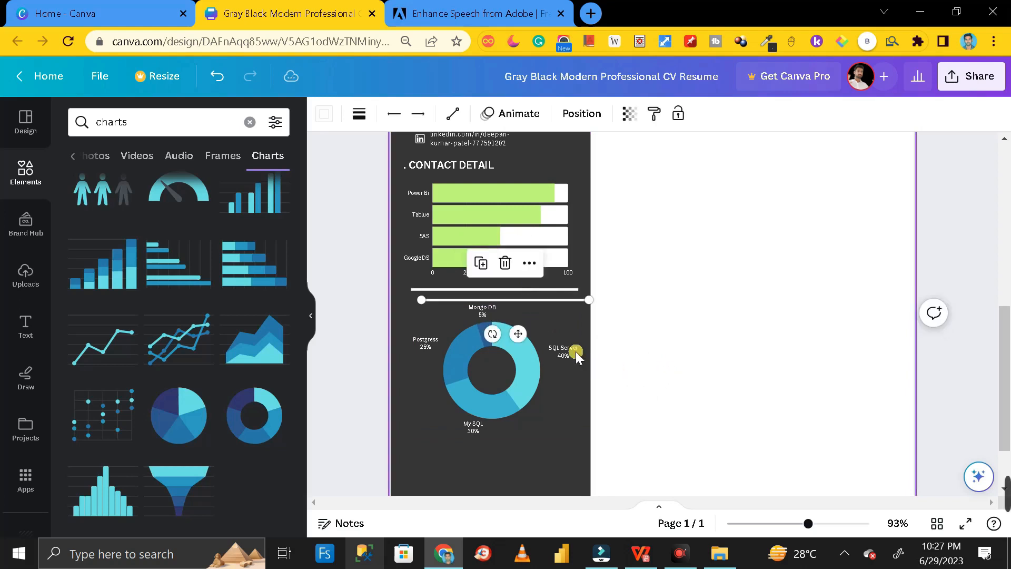
drag(548, 300, 539, 449)
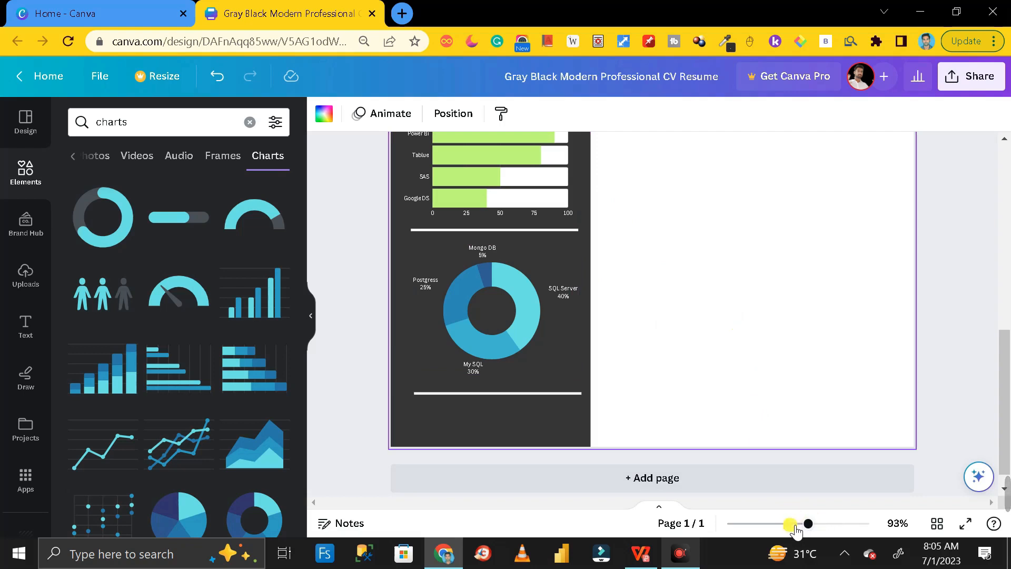
click(974, 526)
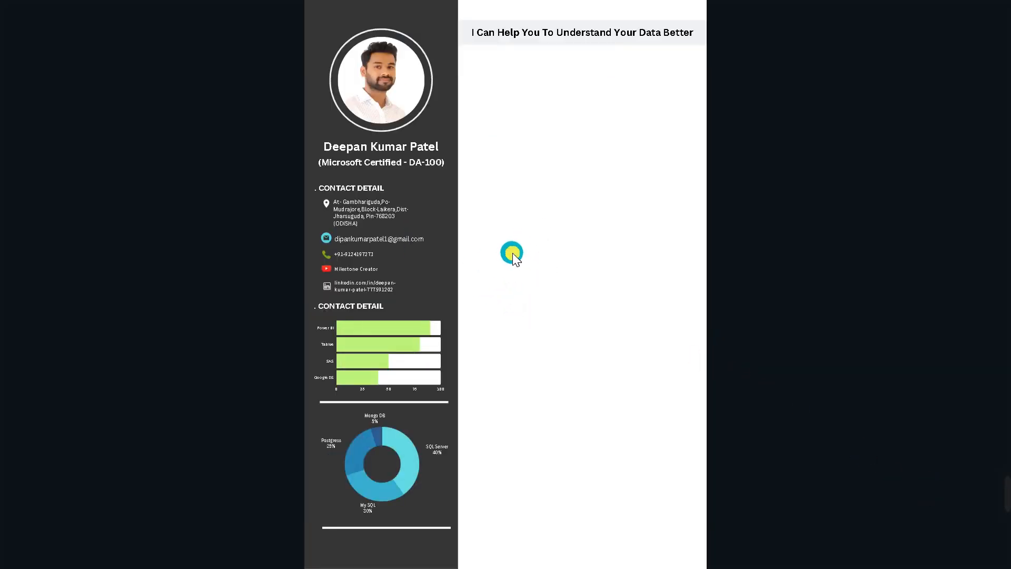
click(396, 403)
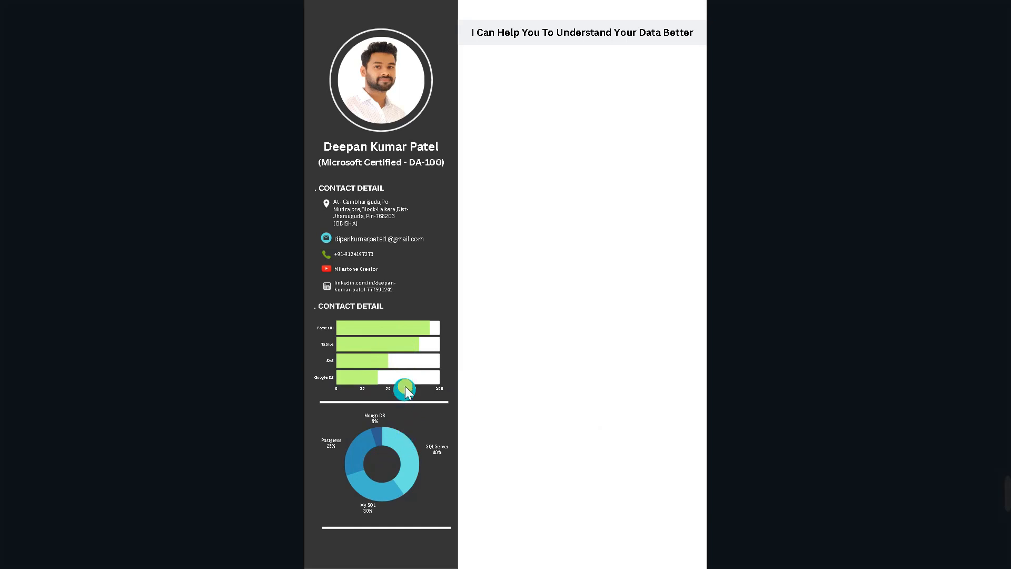
click(392, 370)
mouse_move(395, 530)
key(Escape)
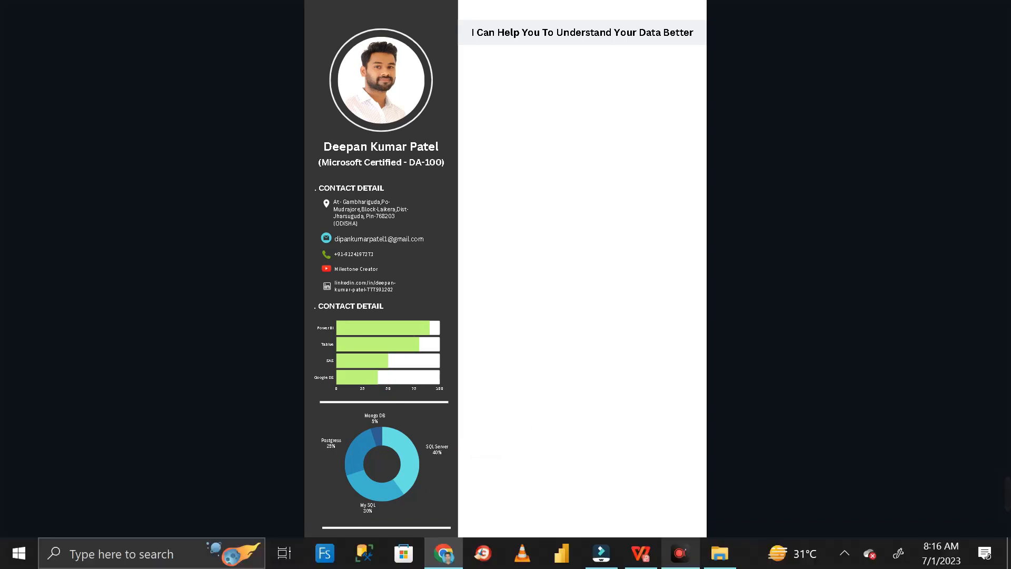
- Resize and reposition the bar chart, donut chart and dividers in the sidebar
scroll(619, 373, down, 3)
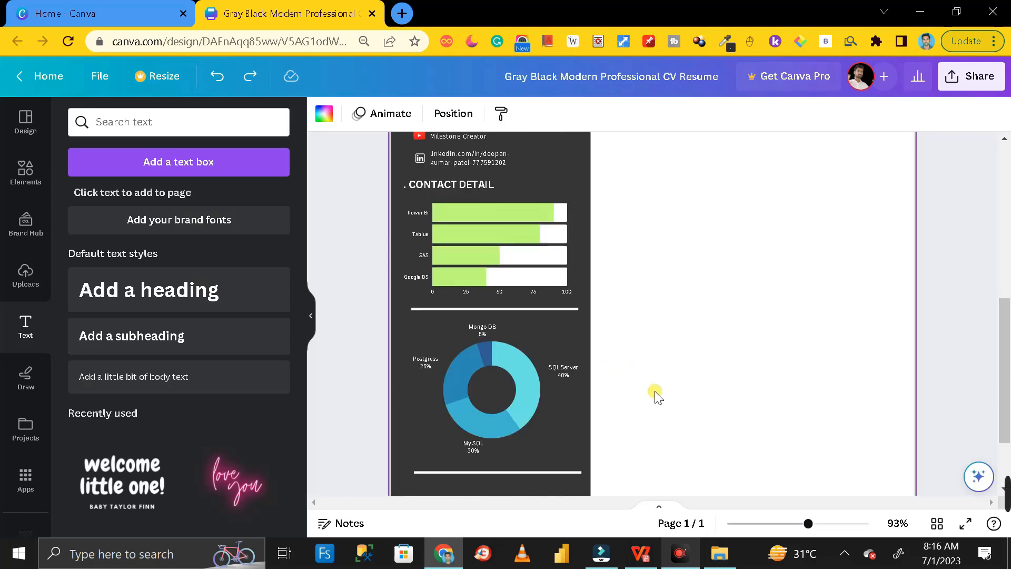
click(542, 279)
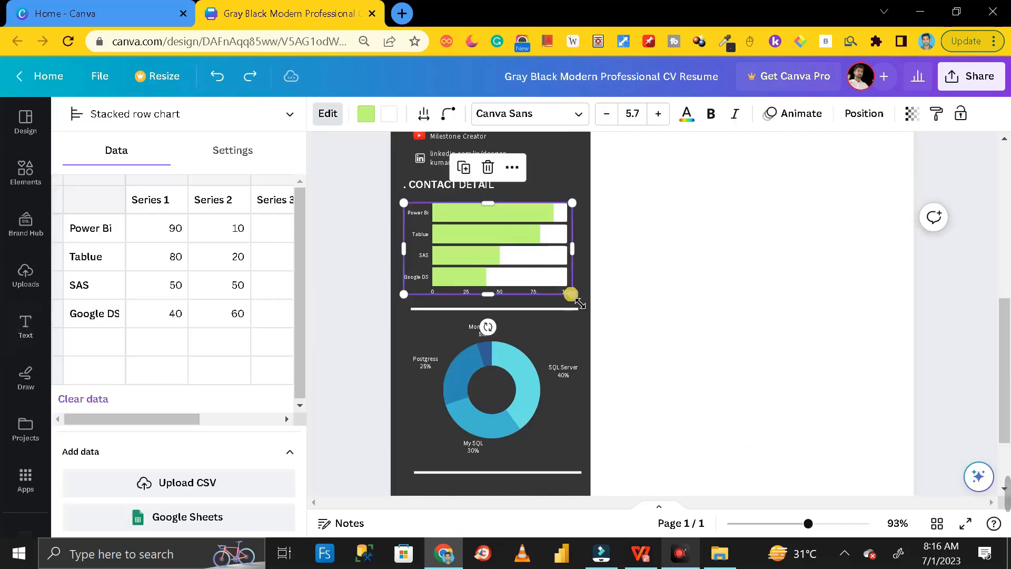
drag(571, 293, 533, 272)
drag(498, 256, 506, 251)
drag(542, 268, 554, 279)
drag(526, 264, 532, 265)
drag(514, 309, 513, 288)
drag(495, 408, 495, 386)
drag(580, 432, 551, 411)
drag(510, 381, 470, 323)
scroll(523, 376, down, 2)
drag(497, 191, 492, 190)
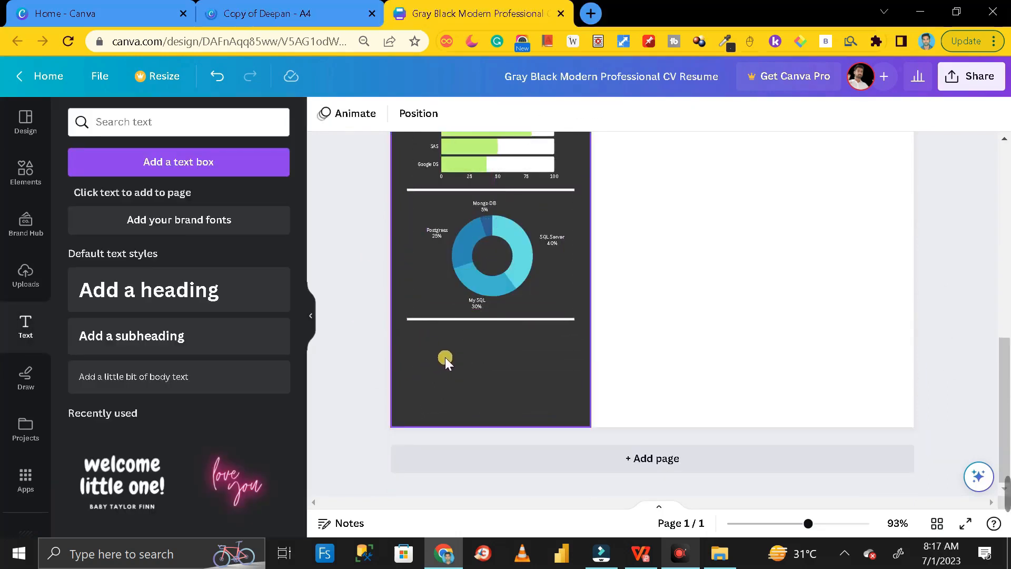
- Paste and arrange the Big Data Technology, Languages and Office Tools skill bullets below the divider
text(Big Data Technology)
drag(473, 294, 474, 345)
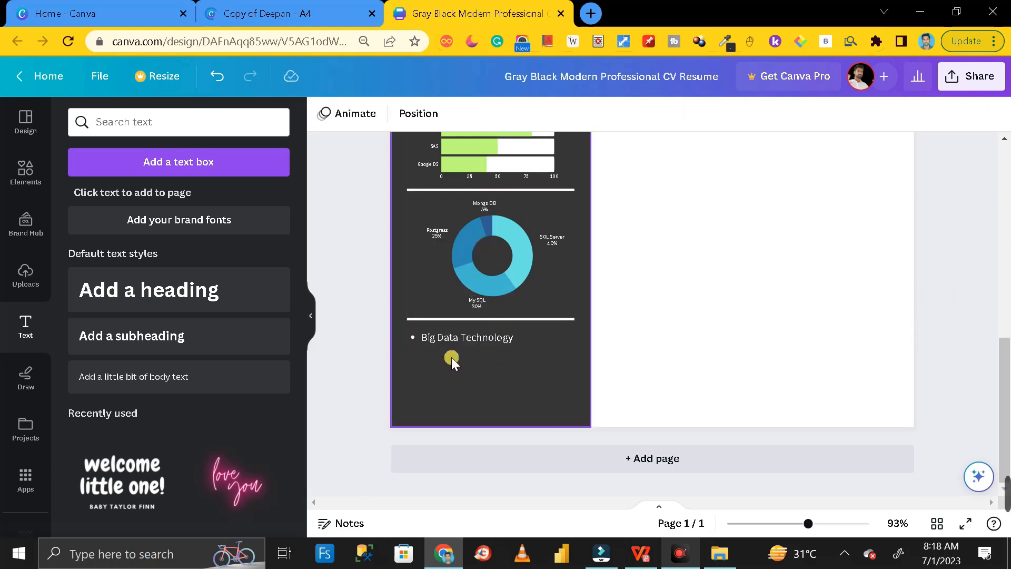
text(Cloudera,Hive,Impala)
drag(502, 303, 483, 388)
key(ctrl+v)
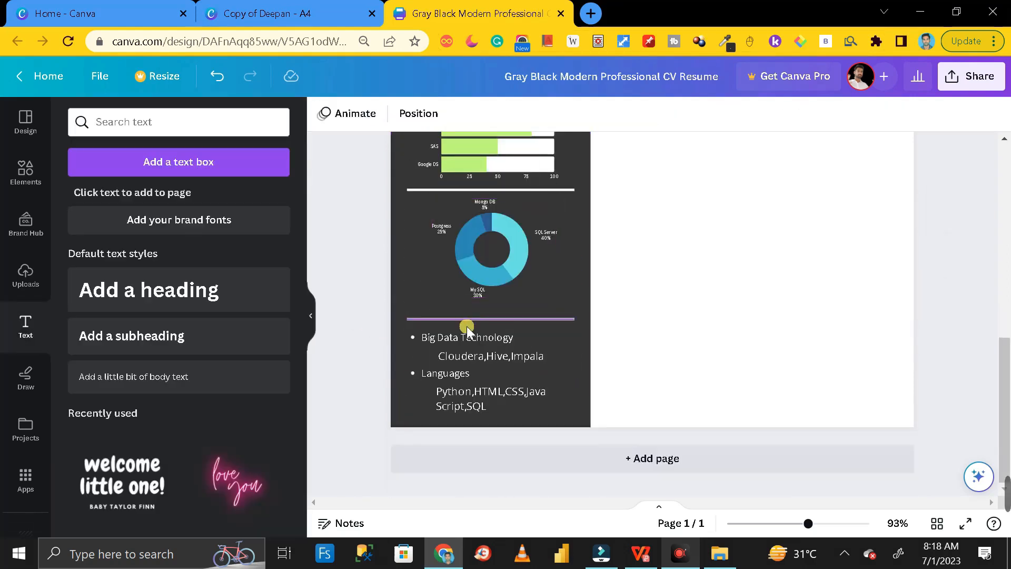
click(467, 331)
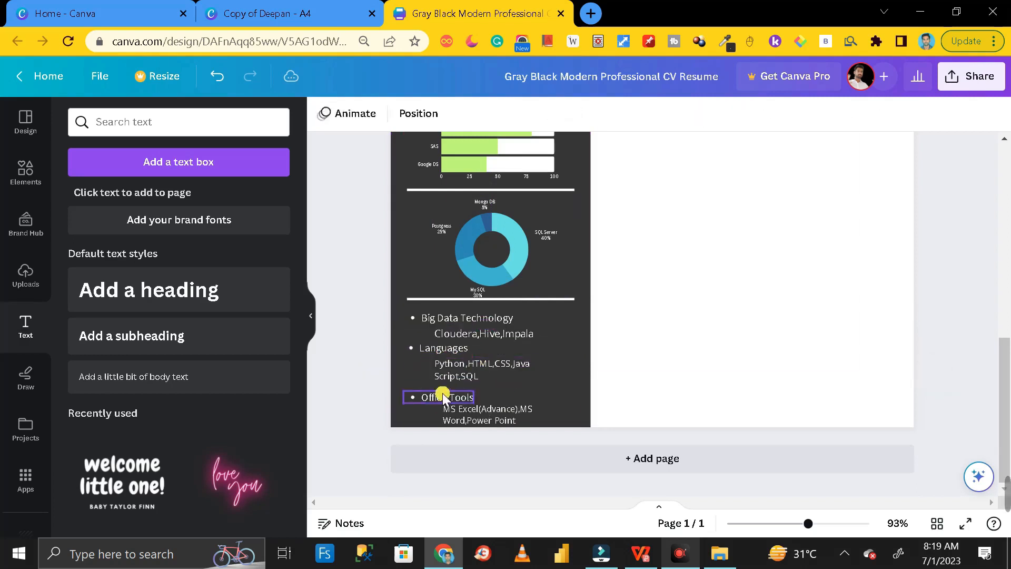
click(492, 411)
click(621, 409)
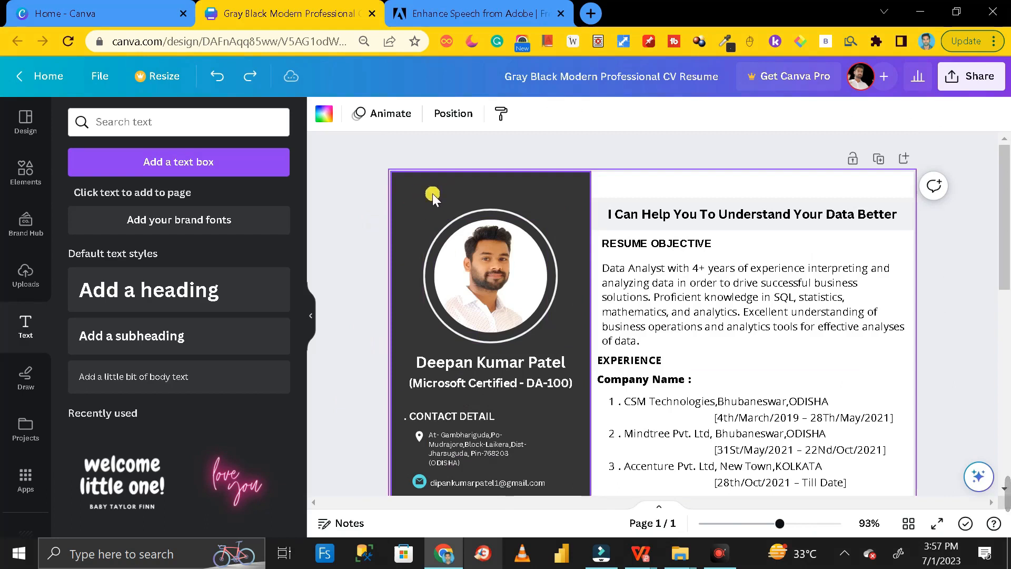
- Try light green on the sidebar, then return it to dark grey
click(416, 195)
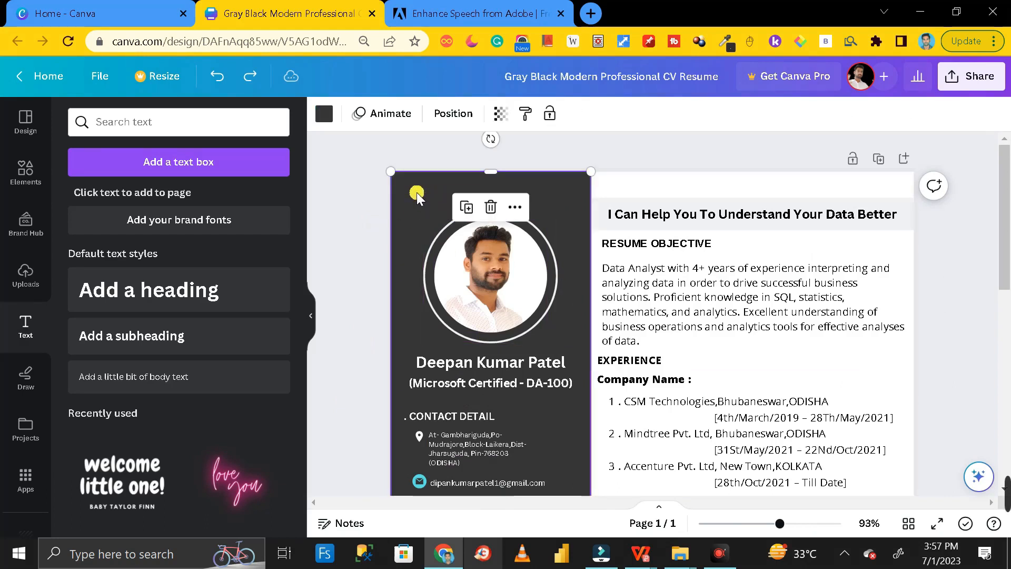
click(324, 116)
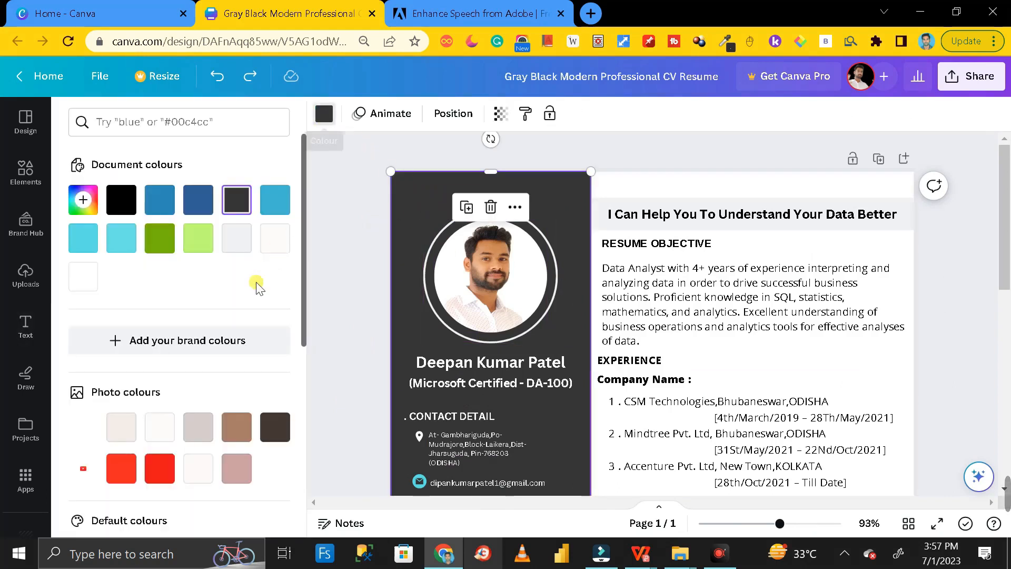
click(198, 237)
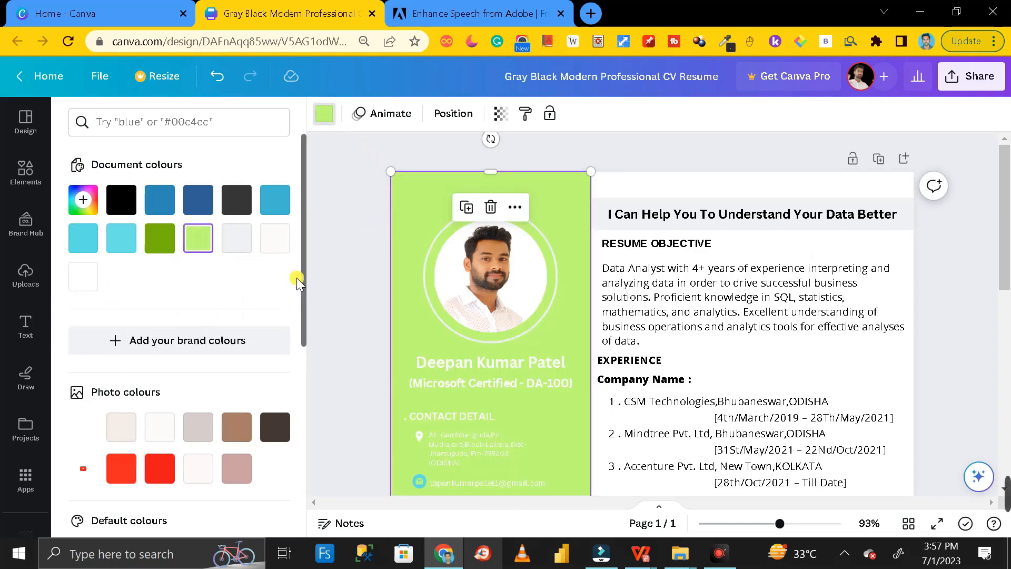
click(235, 203)
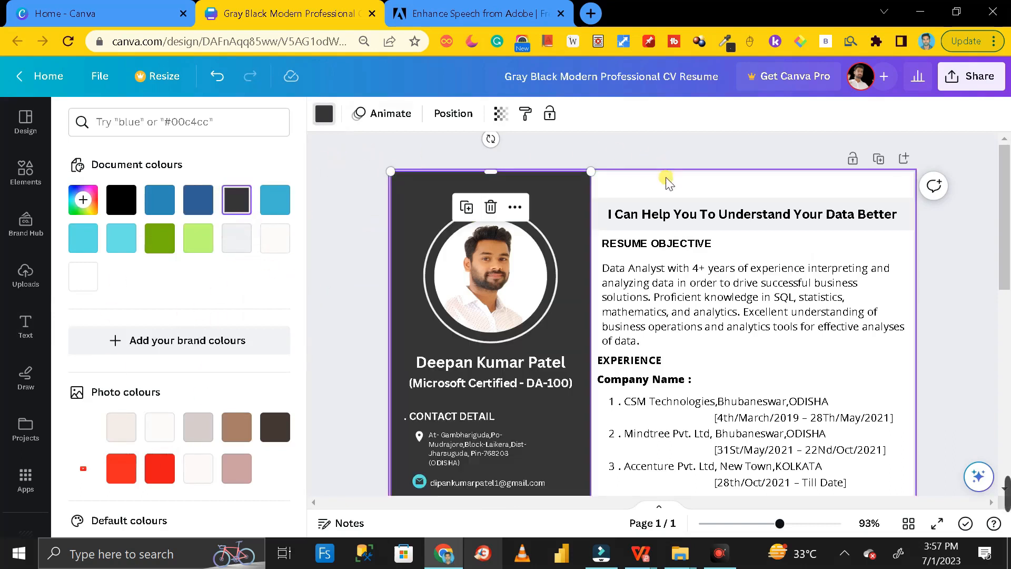
- After trying red, set the page background to off-white #fcfbfa
click(691, 187)
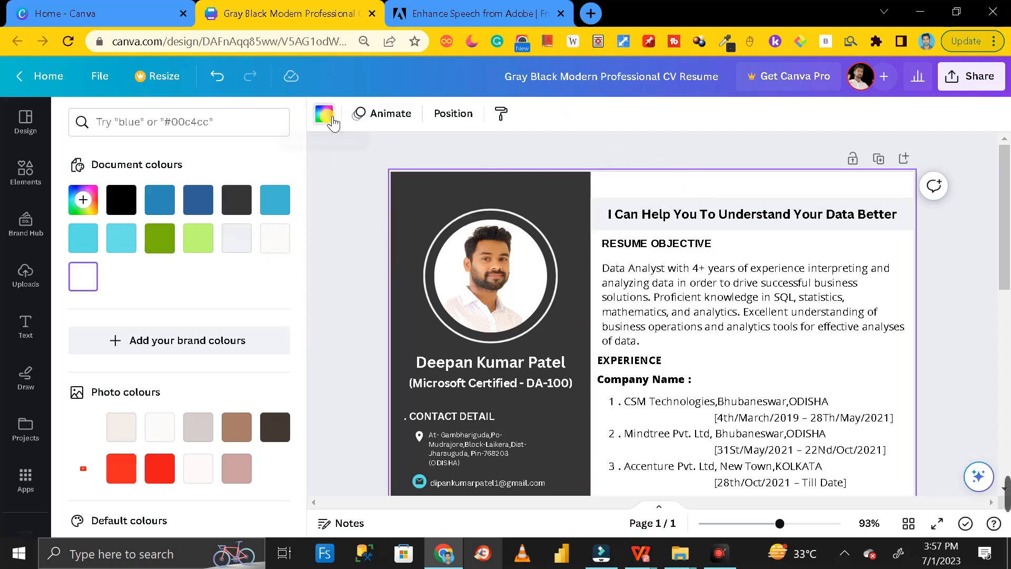
click(333, 121)
click(330, 122)
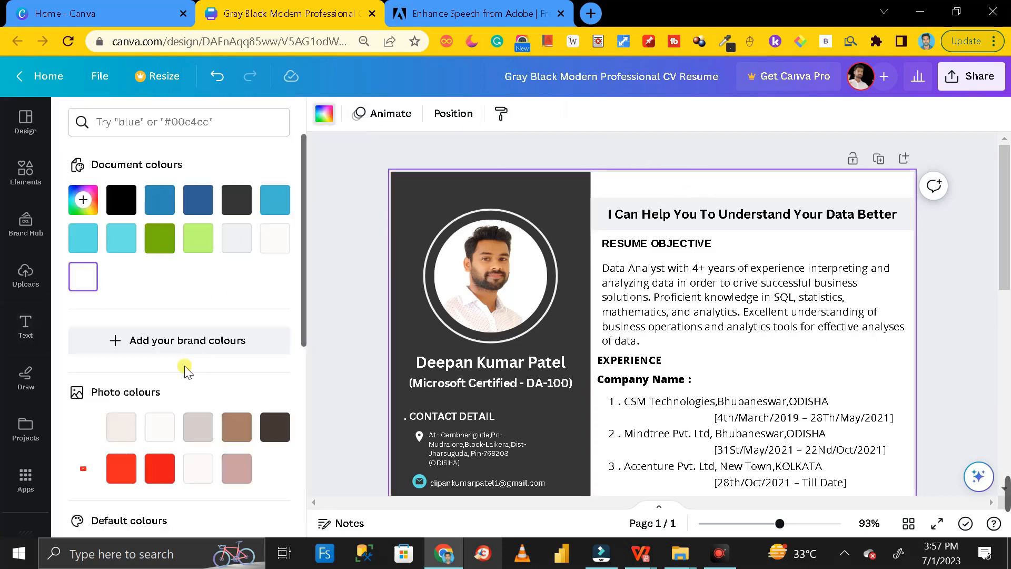
click(159, 468)
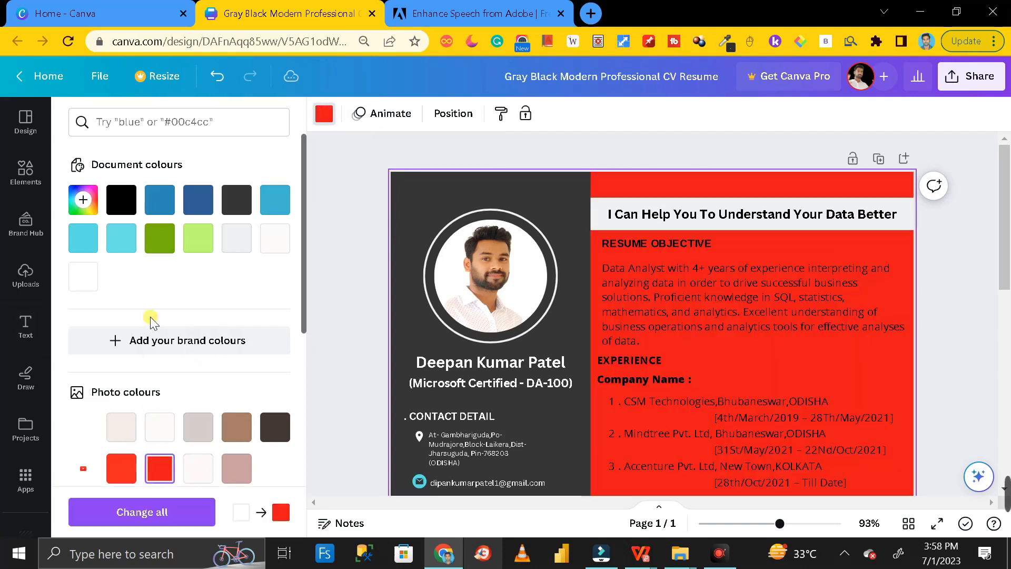
click(274, 246)
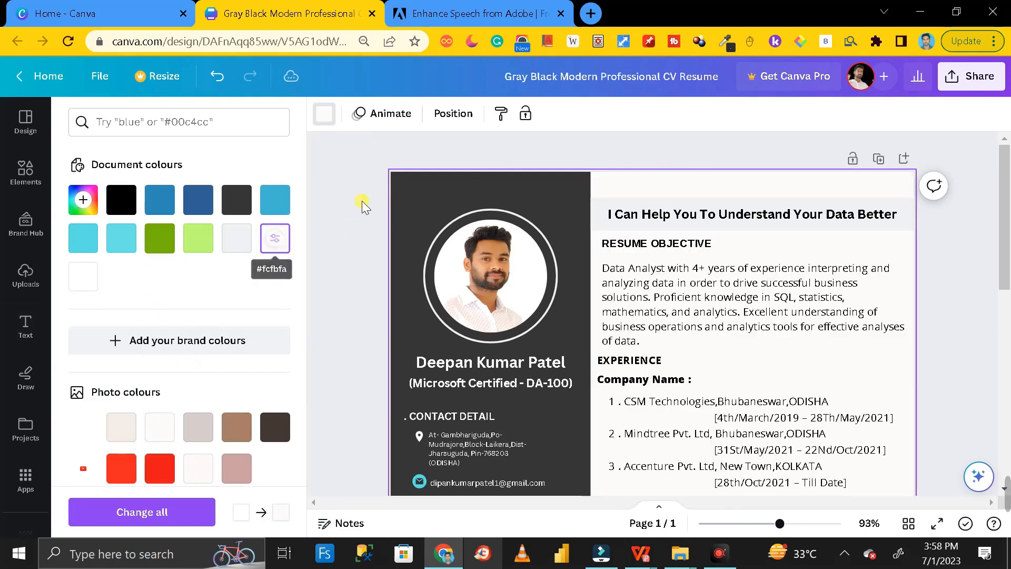
click(364, 154)
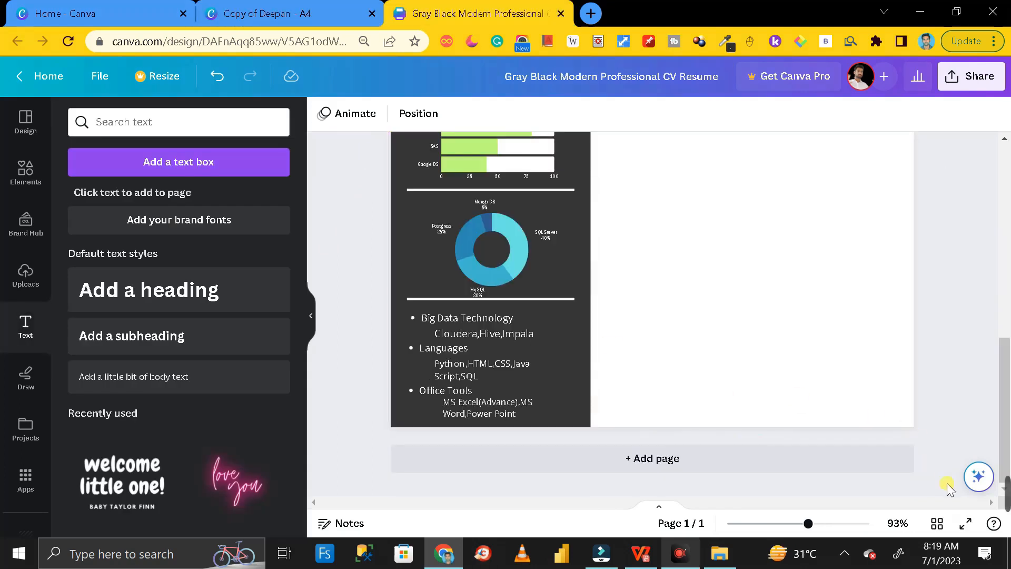
click(966, 523)
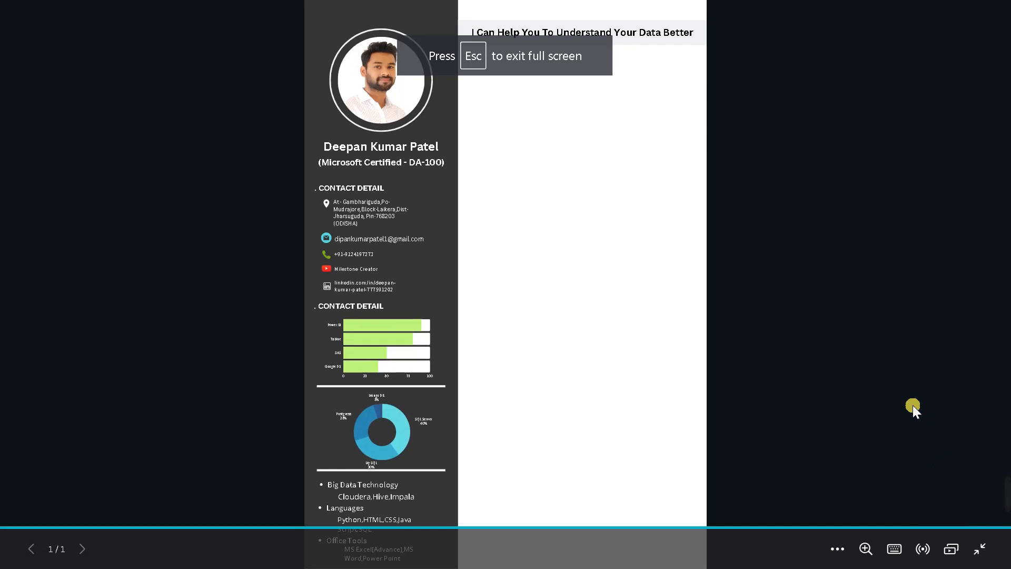
click(918, 401)
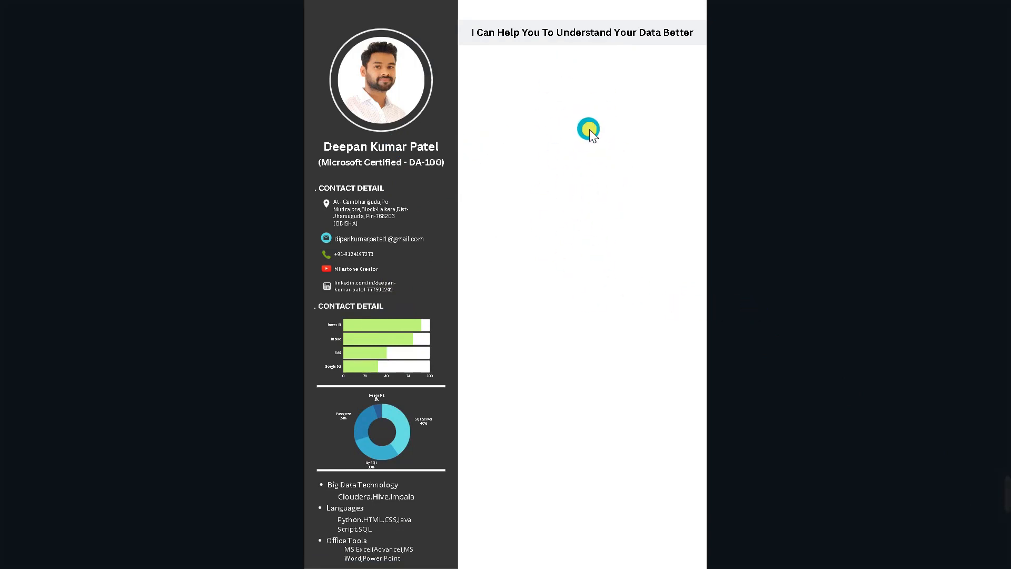
key(Escape)
scroll(689, 250, down, 1)
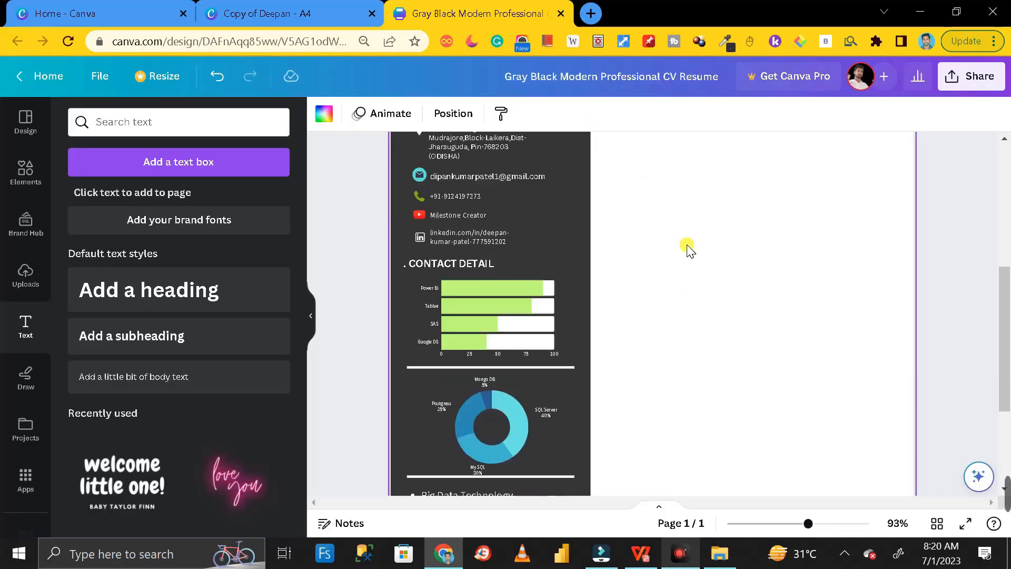
scroll(691, 251, up, 5)
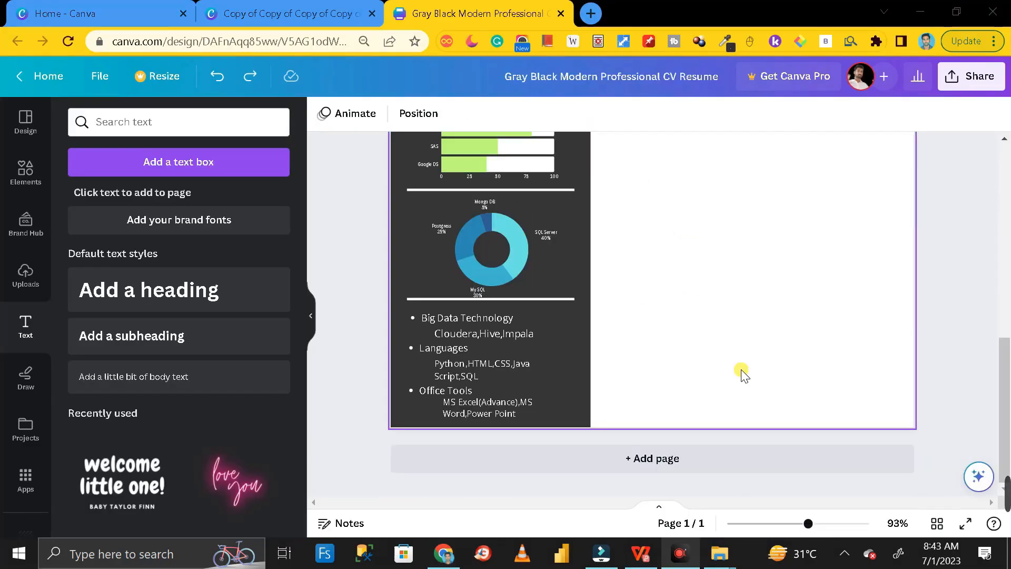
scroll(743, 371, up, 10)
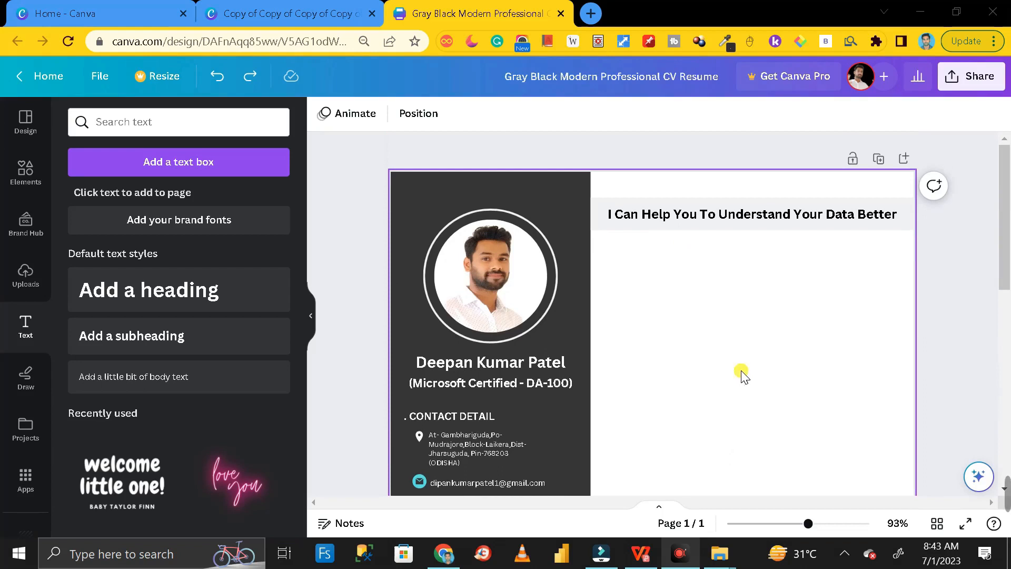